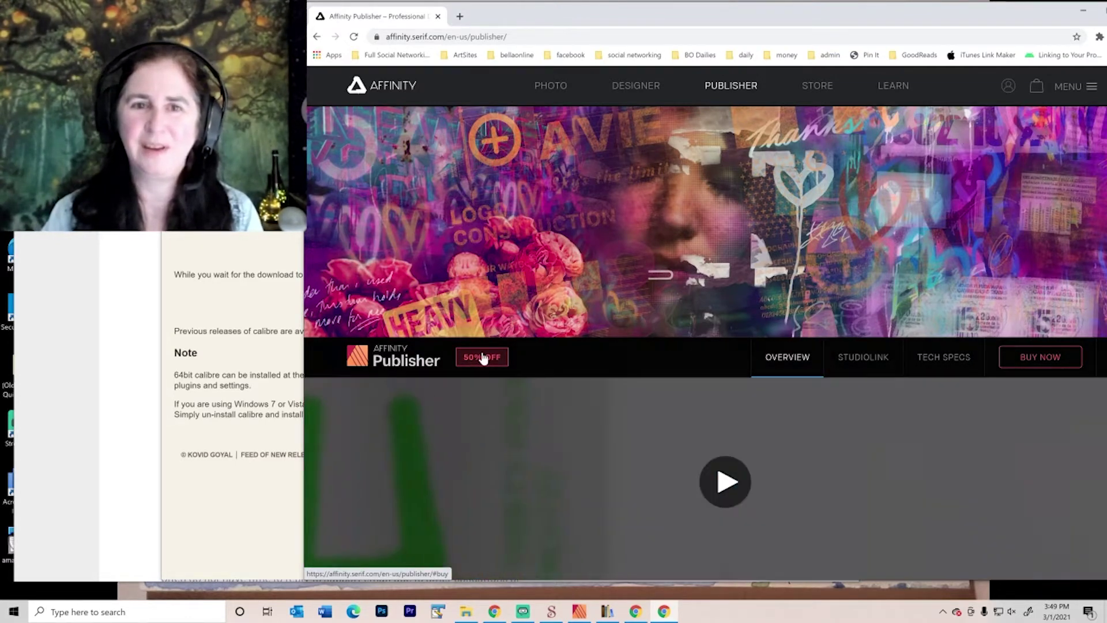
- Show the Affinity Publisher purchase options for Mac and Windows, and close that web page
click(483, 358)
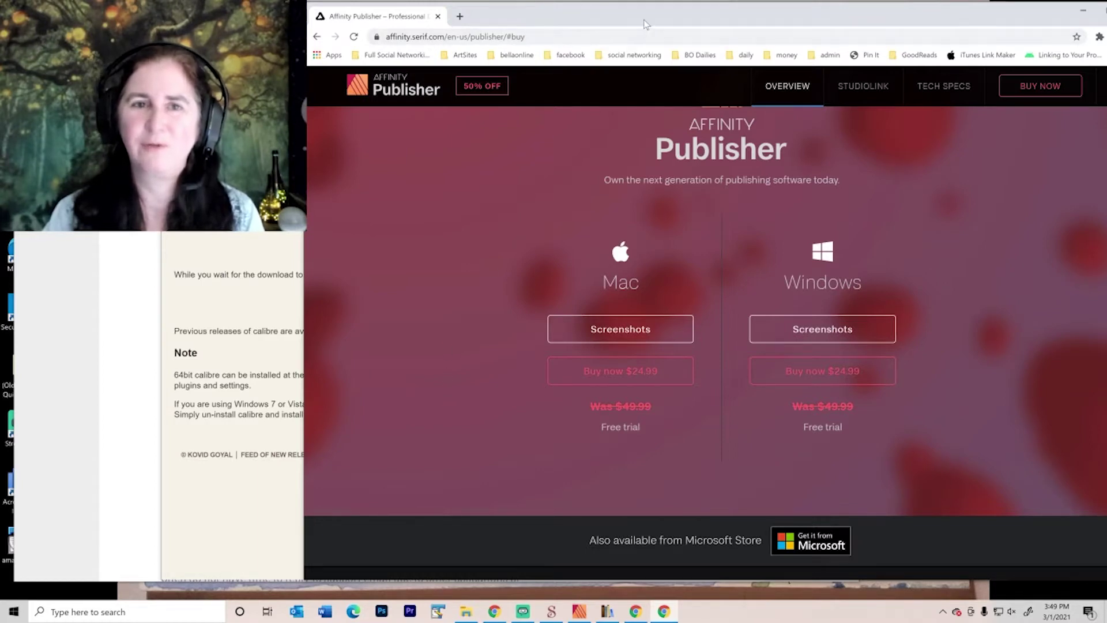
drag(684, 15, 618, 36)
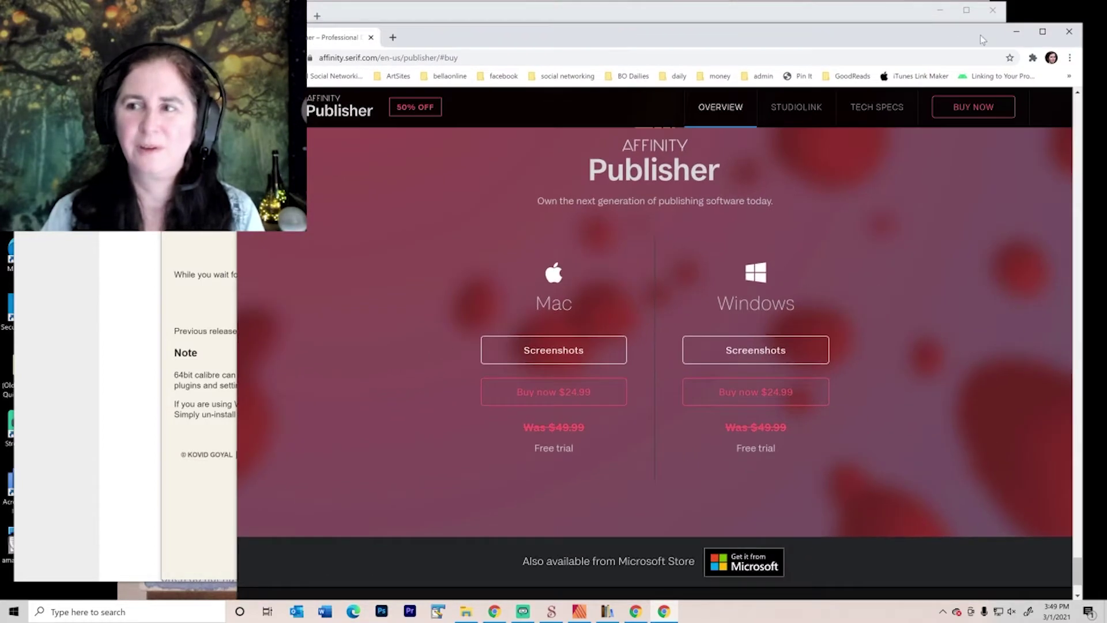
click(1070, 31)
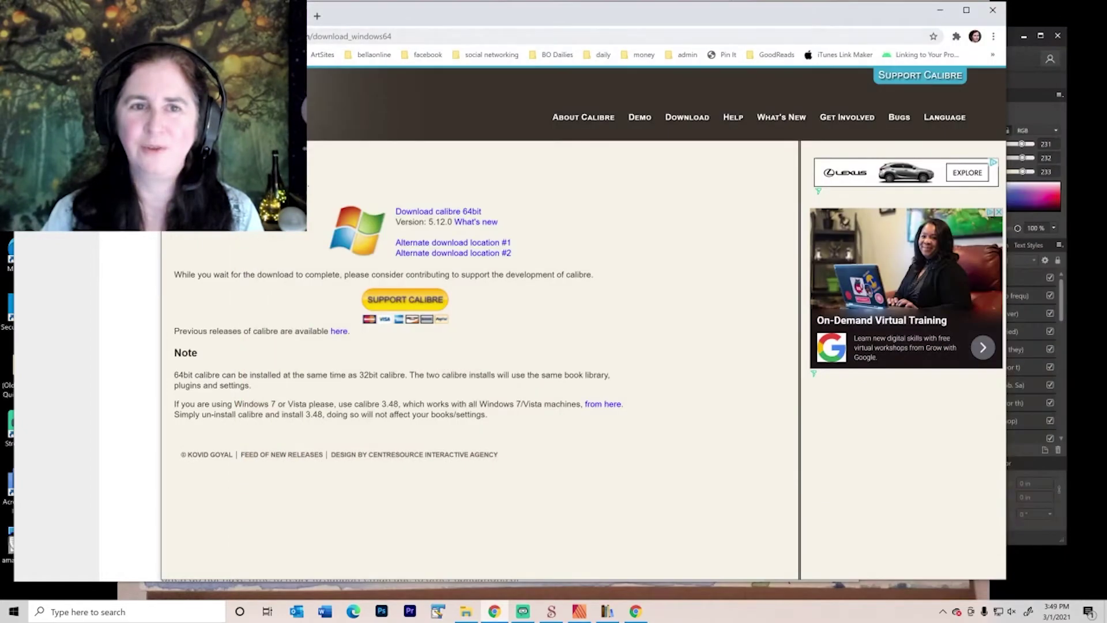
- Close the browser windows showing the Calibre Windows download page and the Sigil support page
drag(362, 28, 501, 22)
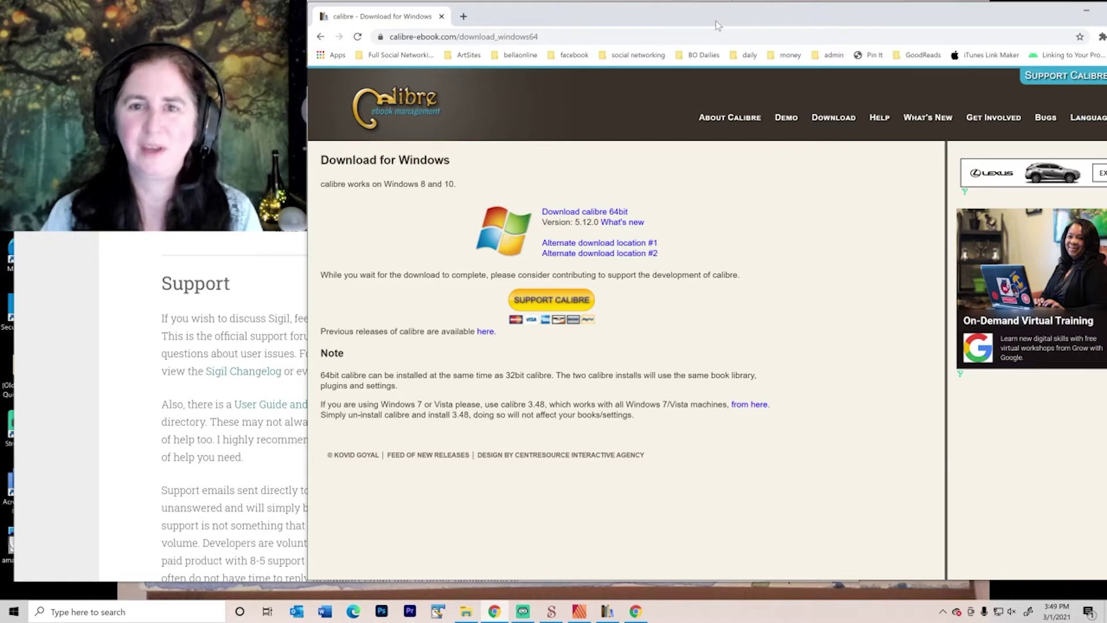
drag(716, 22, 645, 44)
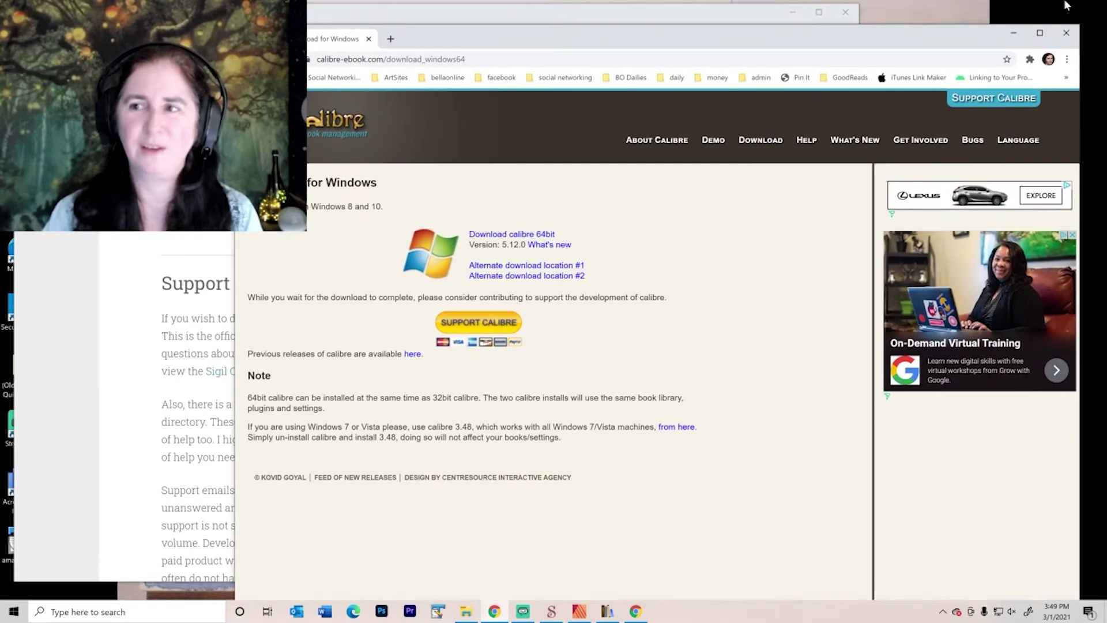
click(1067, 33)
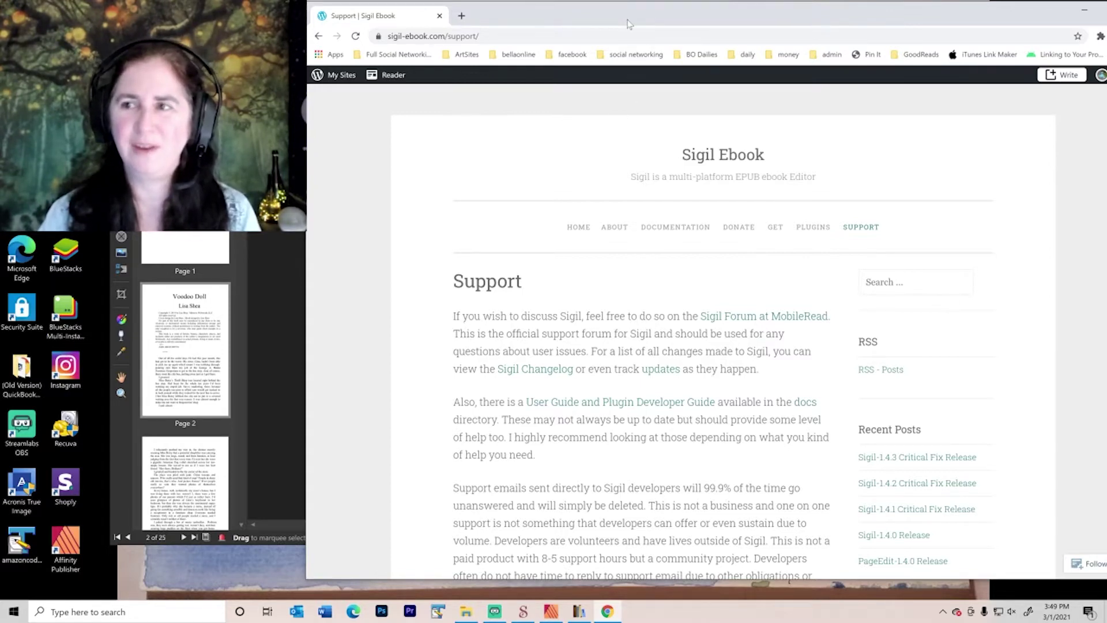
drag(629, 23, 541, 69)
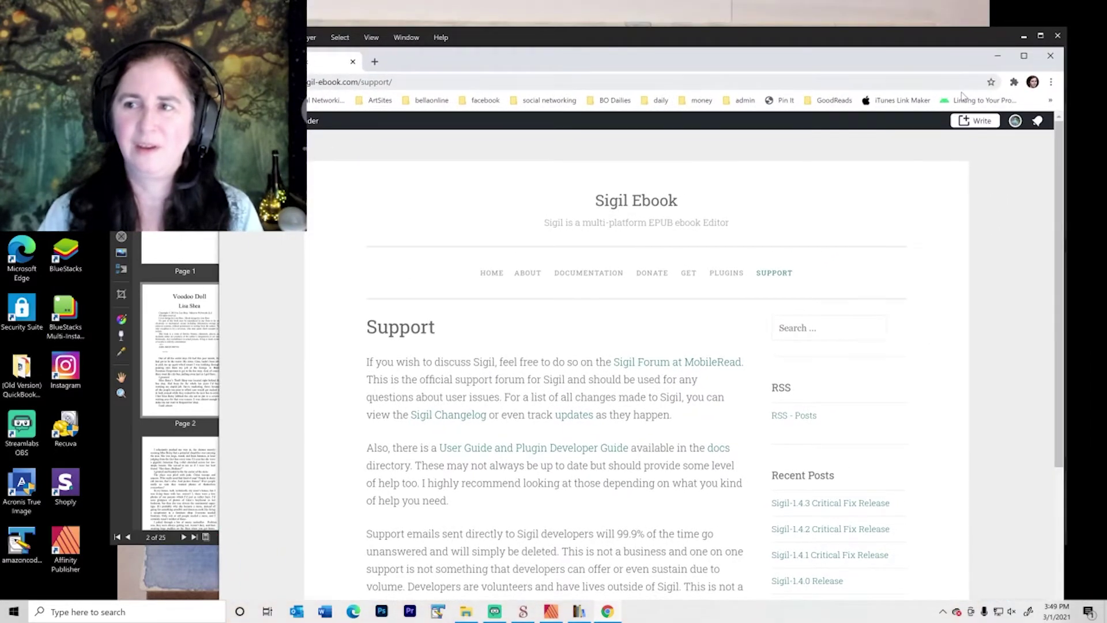
click(1049, 56)
- Narrow the Affinity Publisher window and reposition it on the desktop
drag(491, 40, 535, 54)
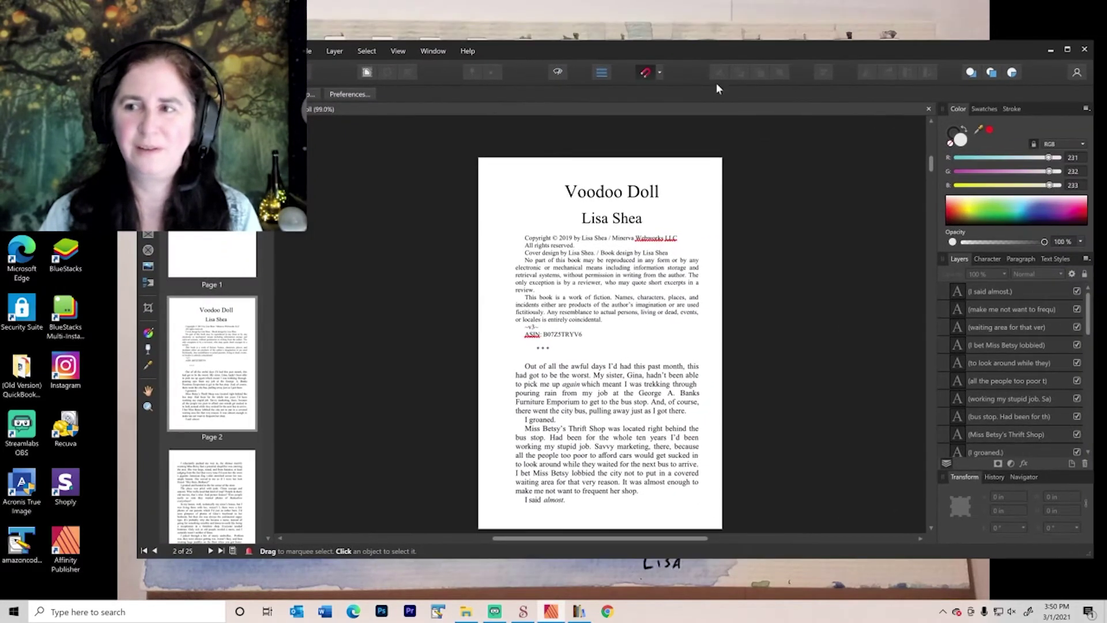
drag(1092, 94, 931, 94)
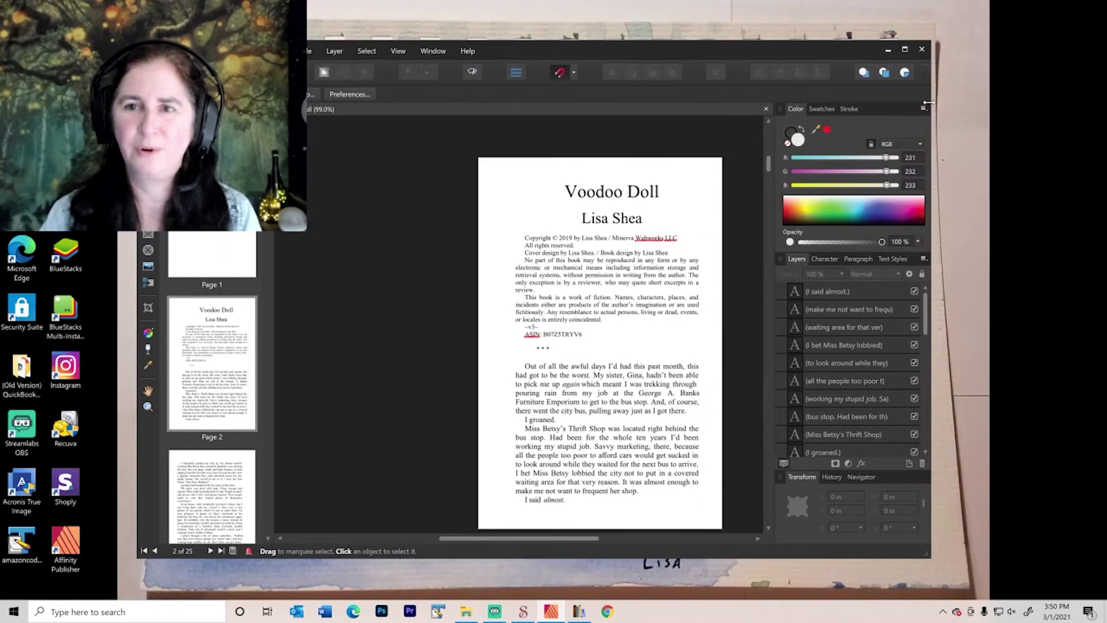
drag(504, 52, 670, 14)
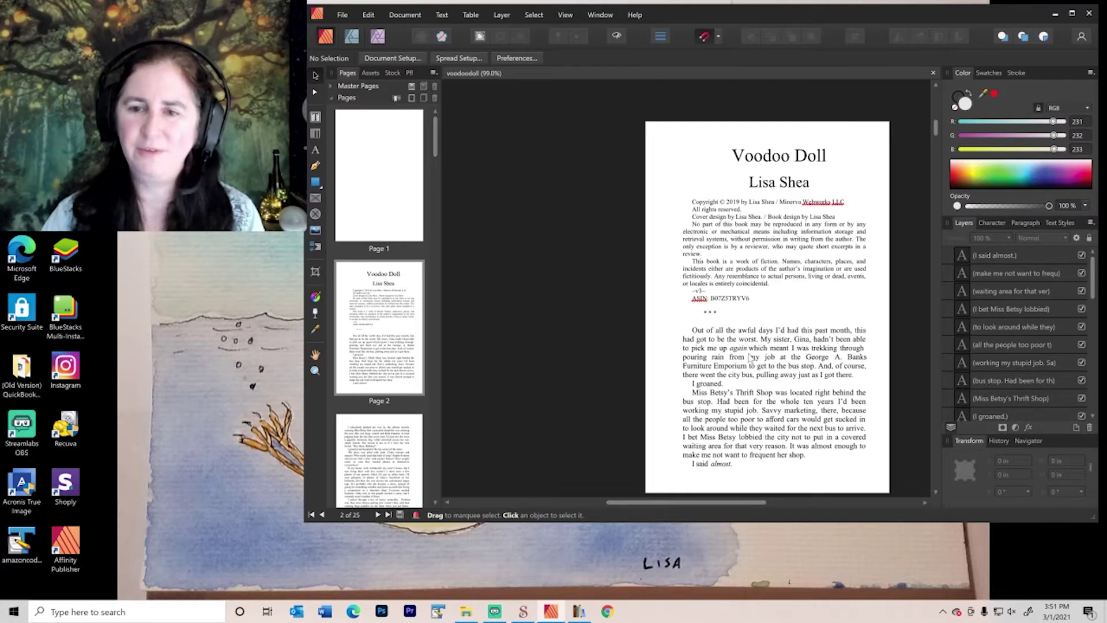
- Examine the text layout and word spacing of the Voodoo Doll pages, including the italic doll rules on page 5, and return to the title page
scroll(751, 369, down, 1)
scroll(750, 370, down, 12)
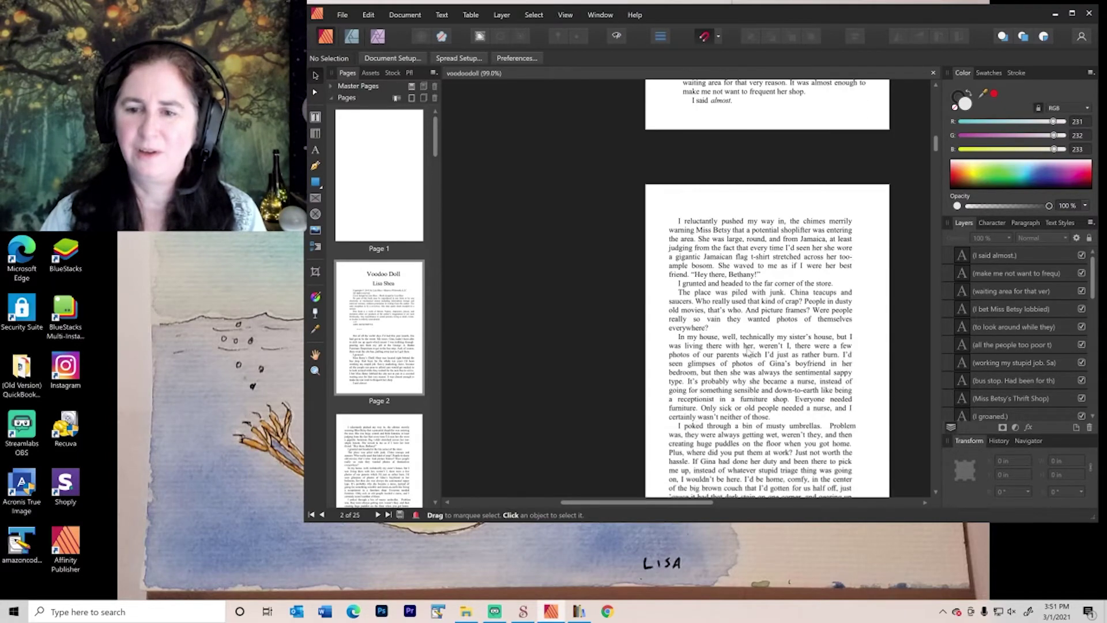
scroll(740, 341, down, 10)
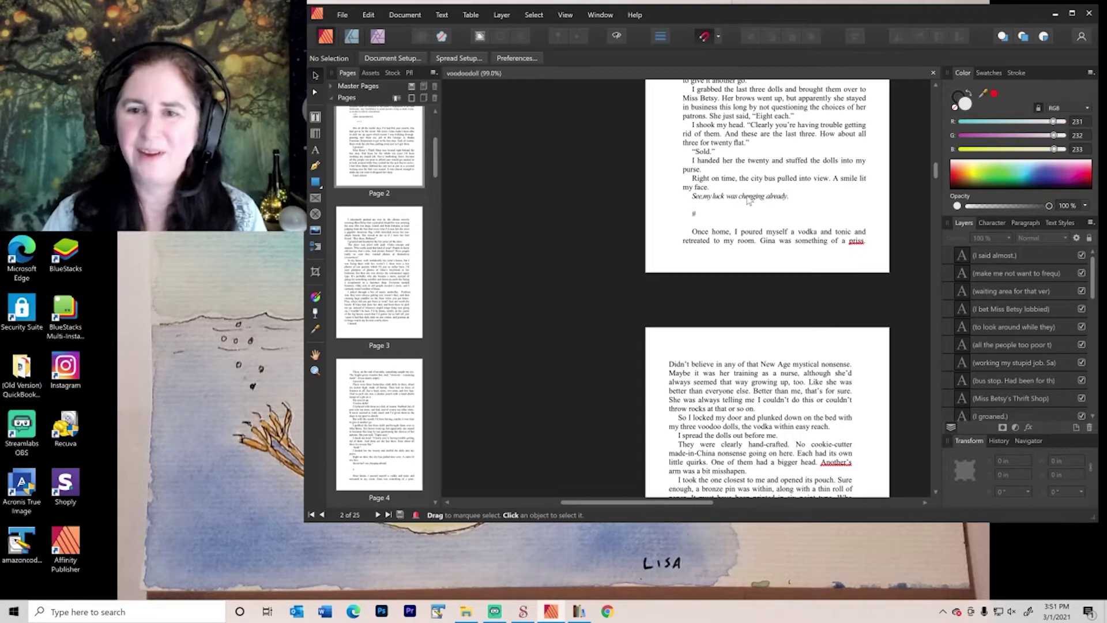
scroll(745, 262, down, 3)
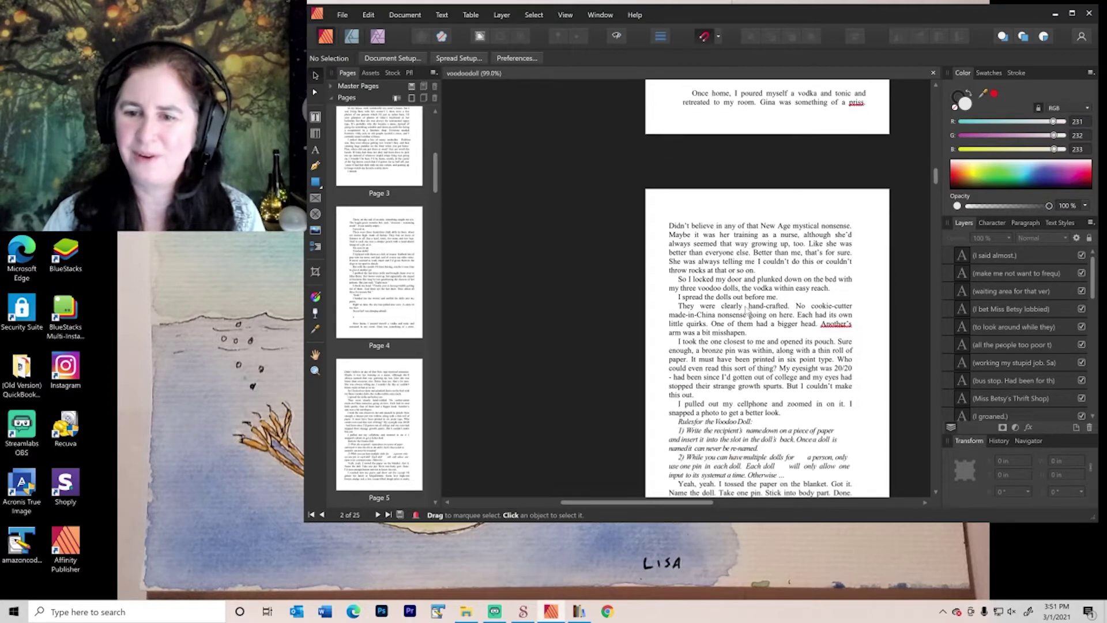
scroll(748, 311, down, 3)
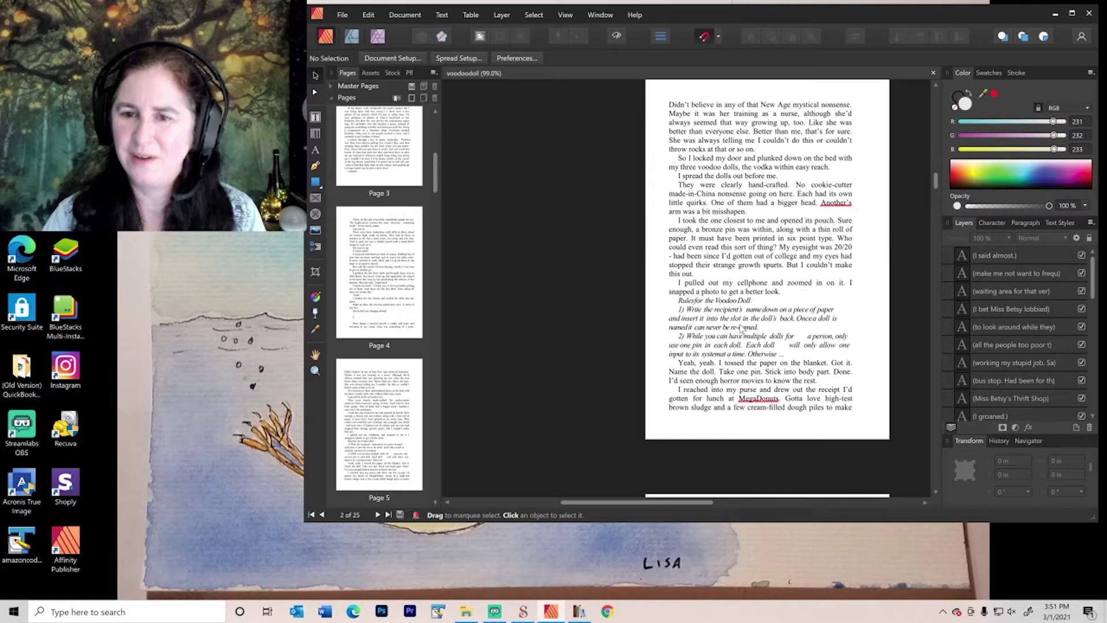
scroll(708, 323, down, 1)
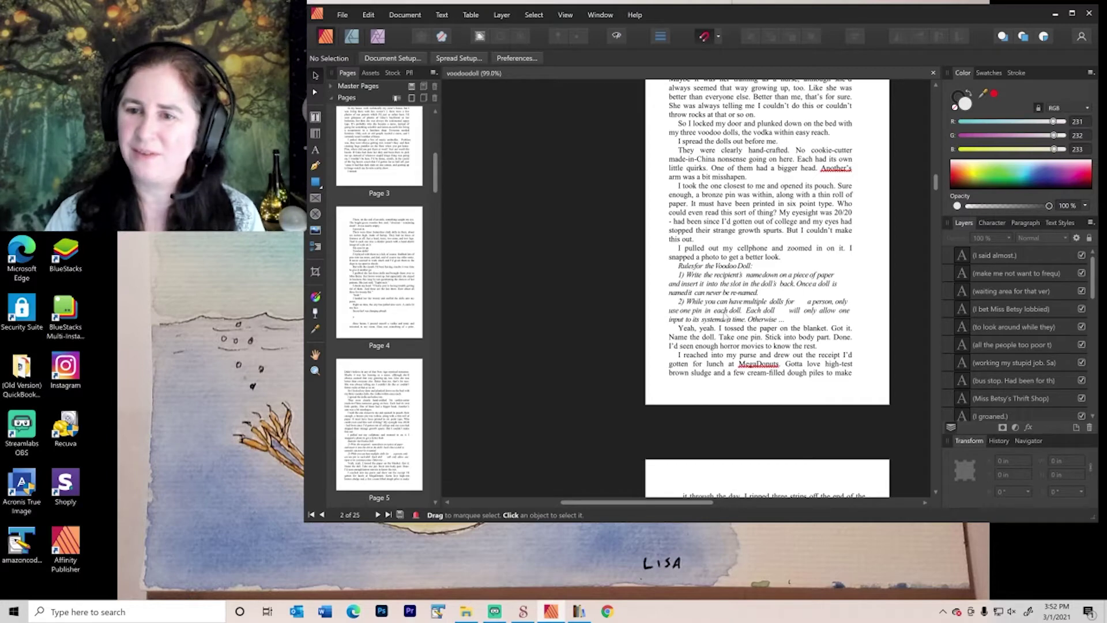
click(798, 305)
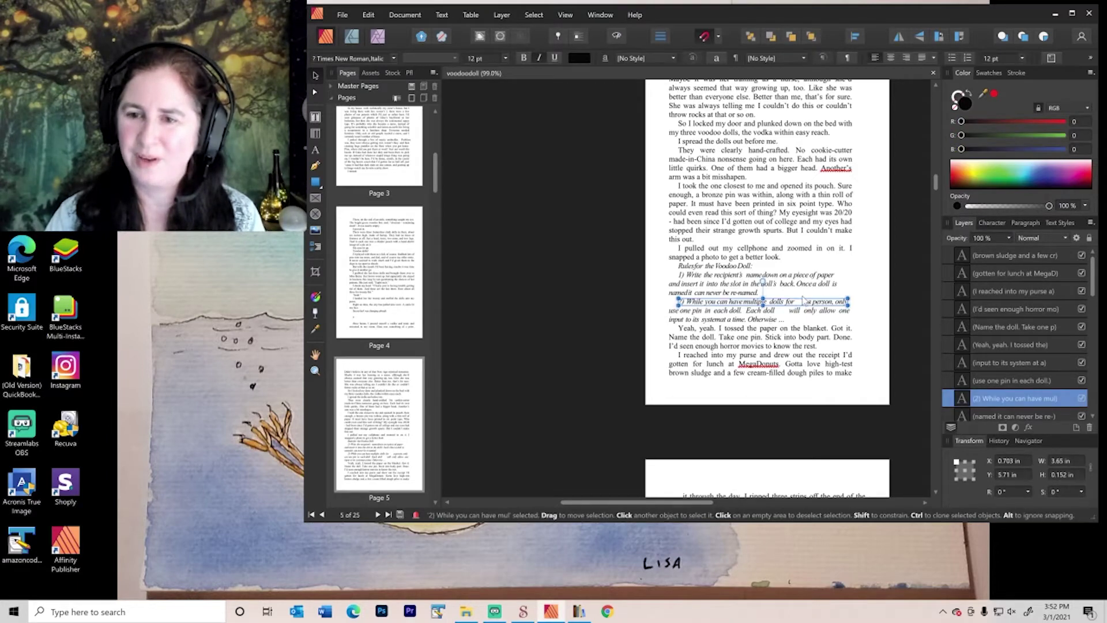
scroll(784, 302, down, 3)
scroll(780, 314, down, 9)
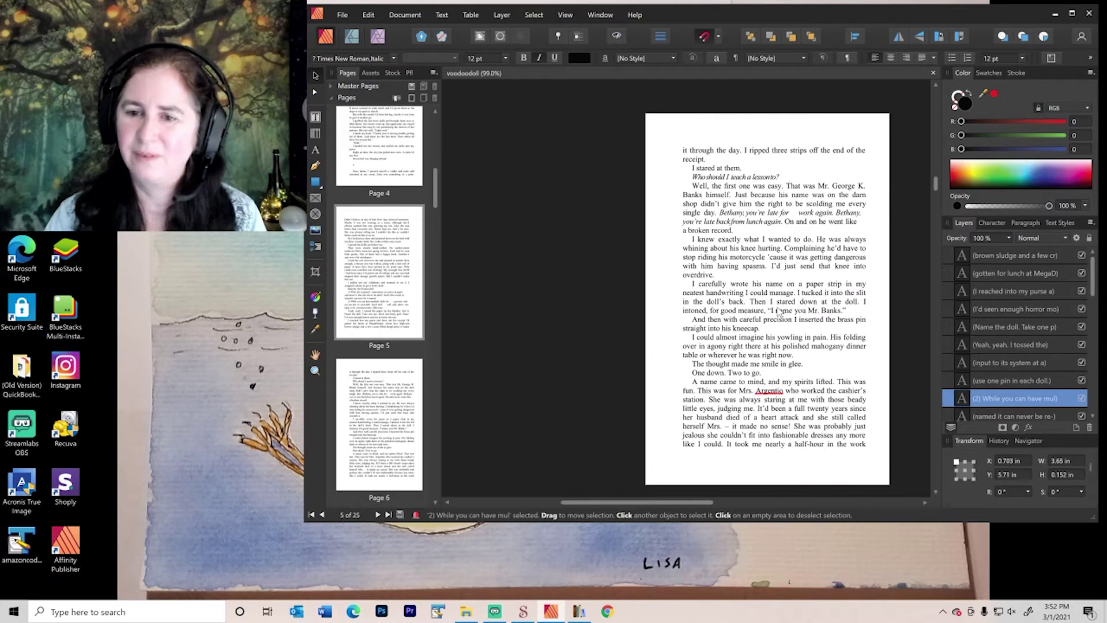
scroll(780, 312, up, 20)
scroll(760, 285, up, 20)
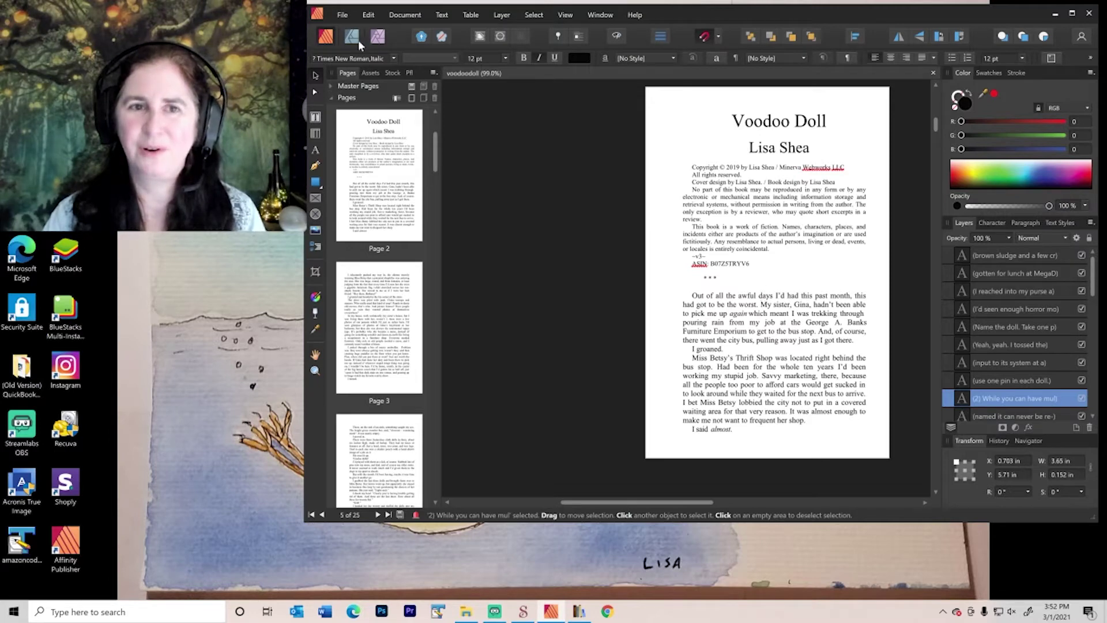
- Start a PDF export of all pages, ignoring the preflight warnings, and review the additional settings of the PDF (digital - high quality) preset
click(343, 16)
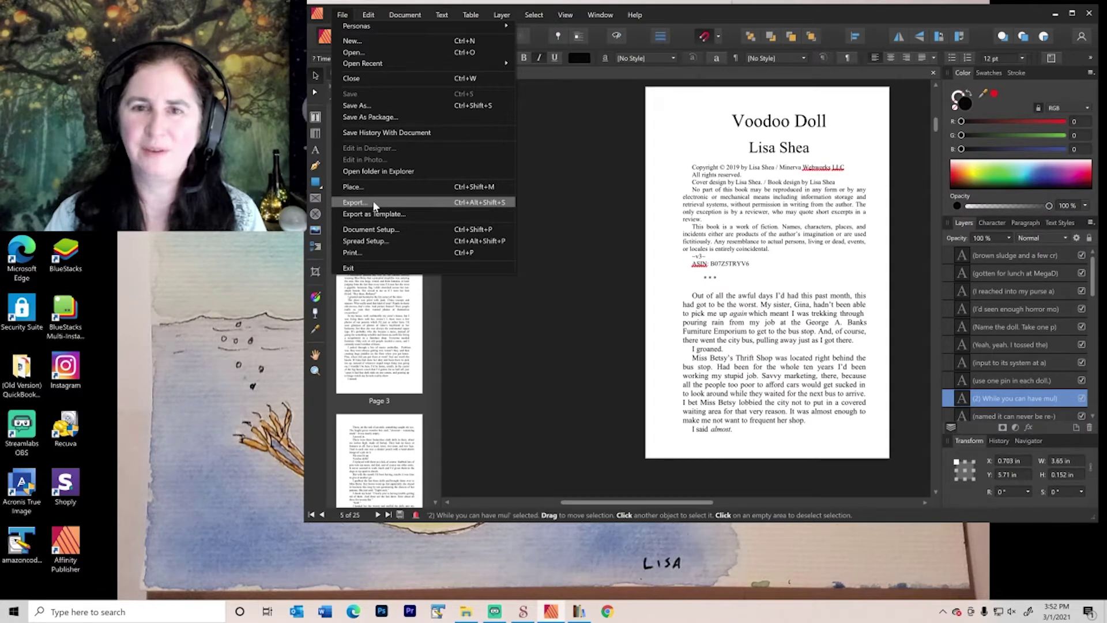
click(373, 204)
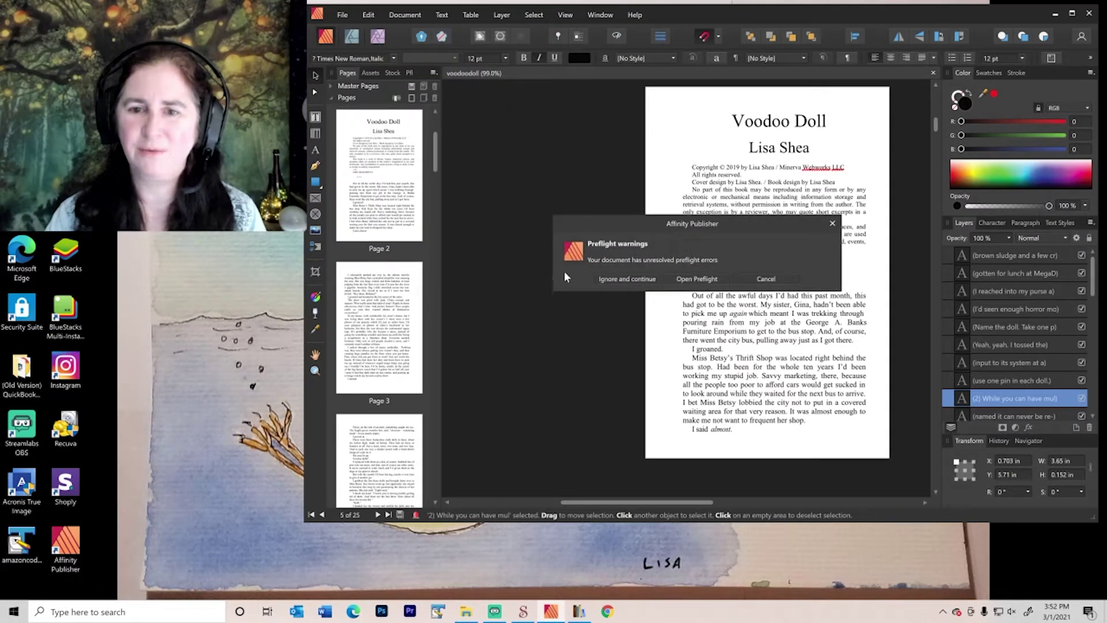
click(615, 279)
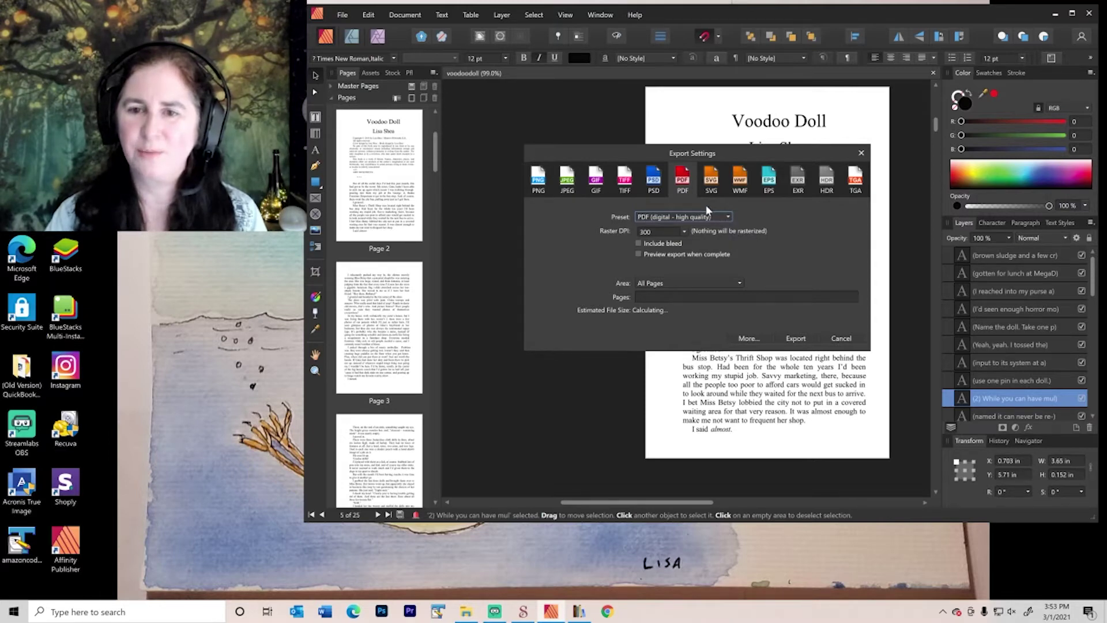
click(744, 338)
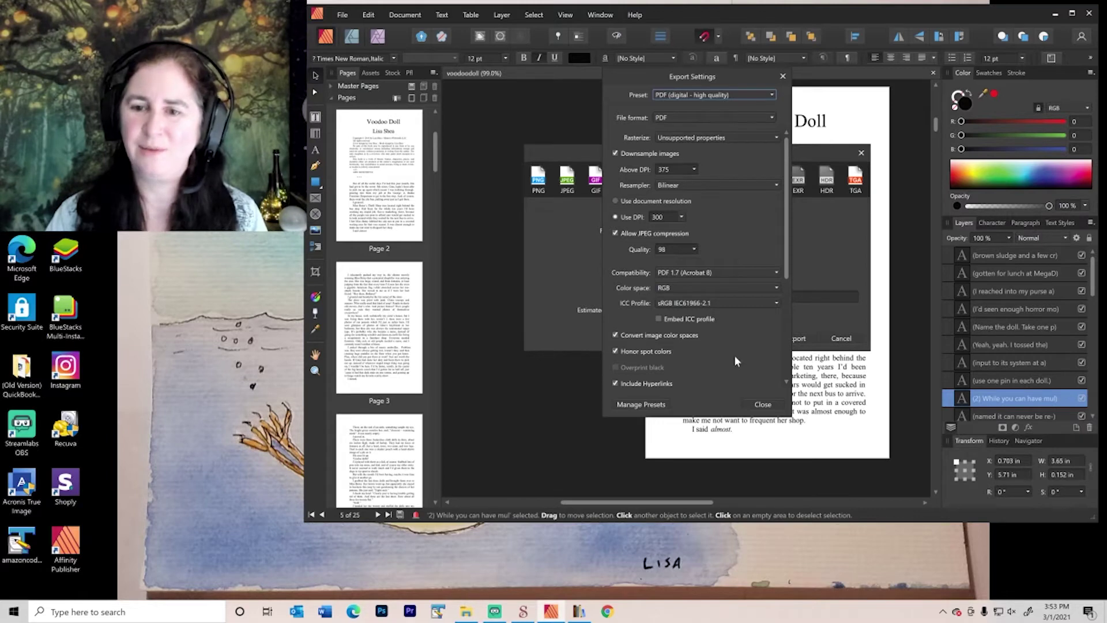
click(761, 405)
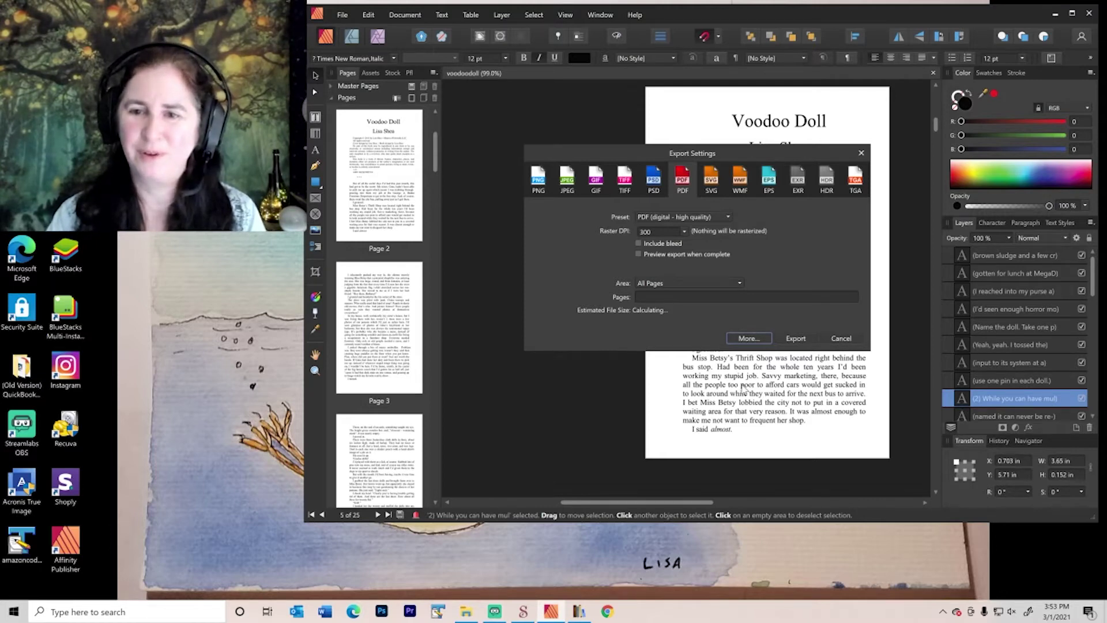
- Export the document as voodoodoll-affinitypublisherexport-v3.pdf in the 13-voodoodoll folder
click(794, 339)
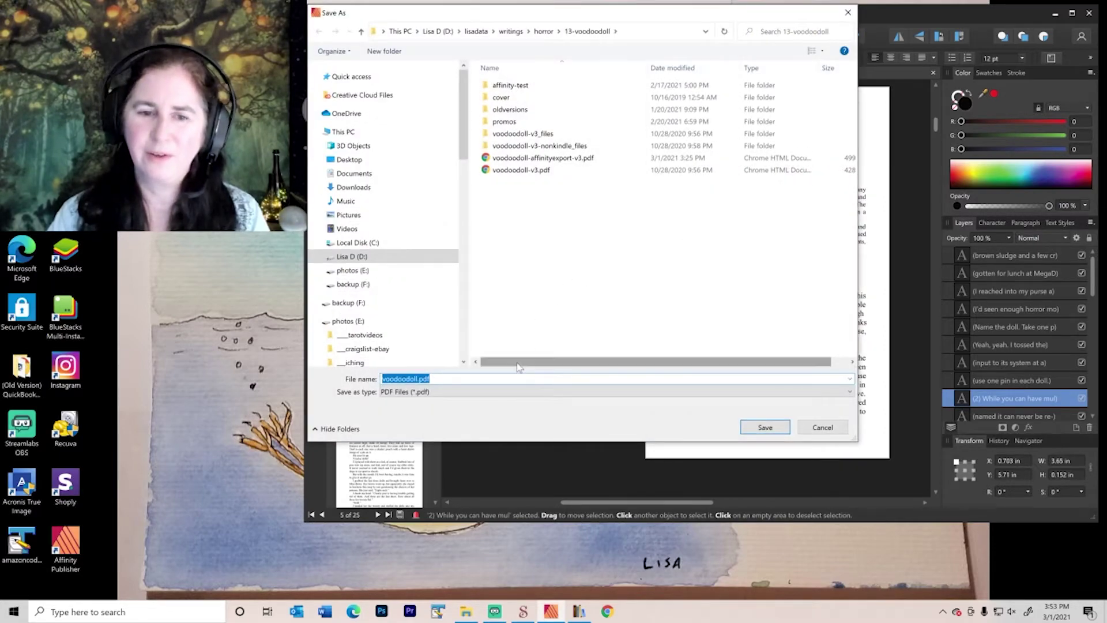
text(voodoo)
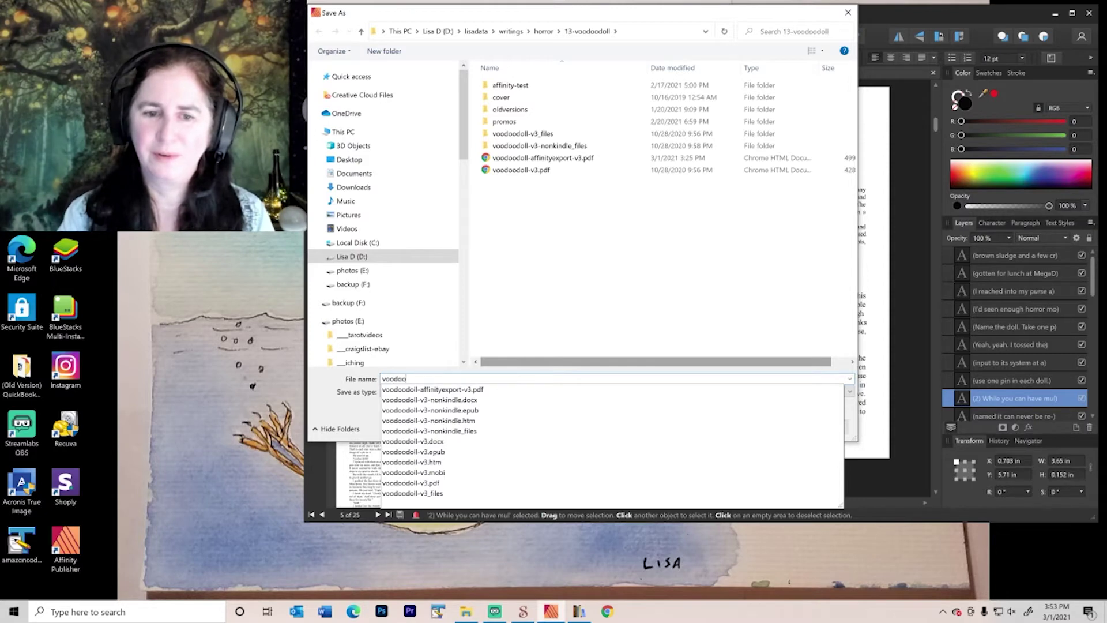
text(doll-affin)
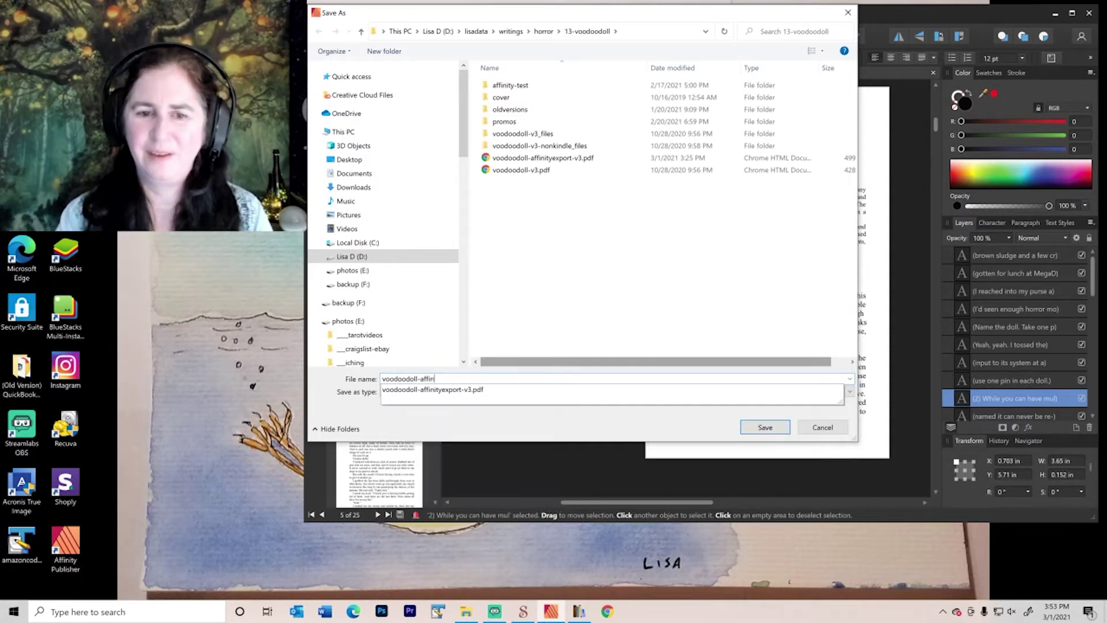
text(ity publis)
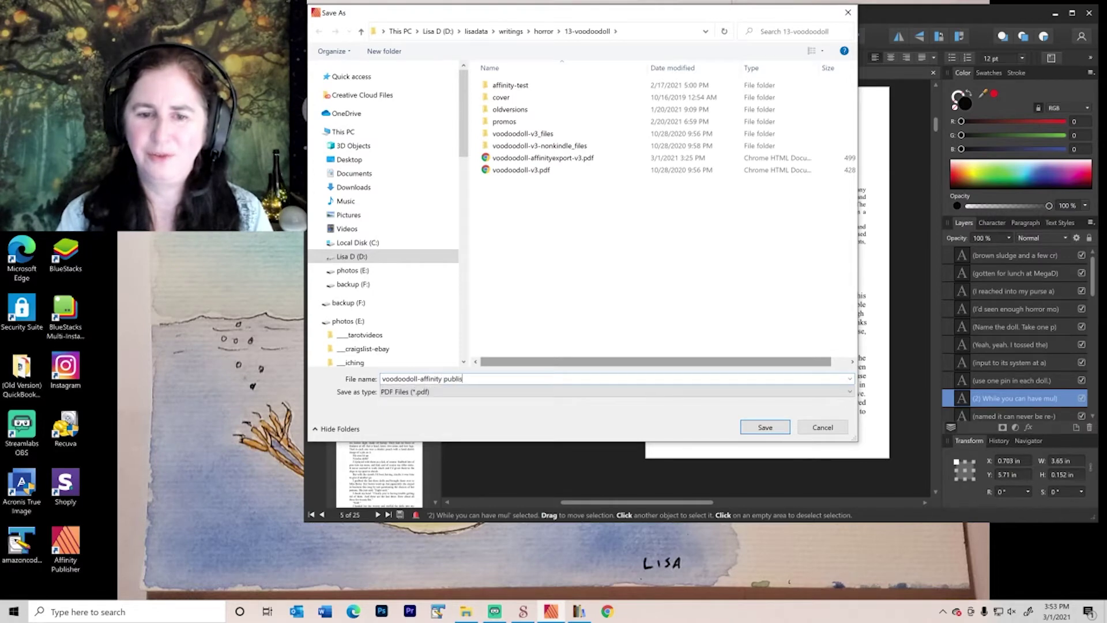
key(BackSpace)
key(BackSpace)
key(BackSpace)
key(BackSpace)
key(BackSpace)
key(BackSpace)
key(BackSpace)
text(publi)
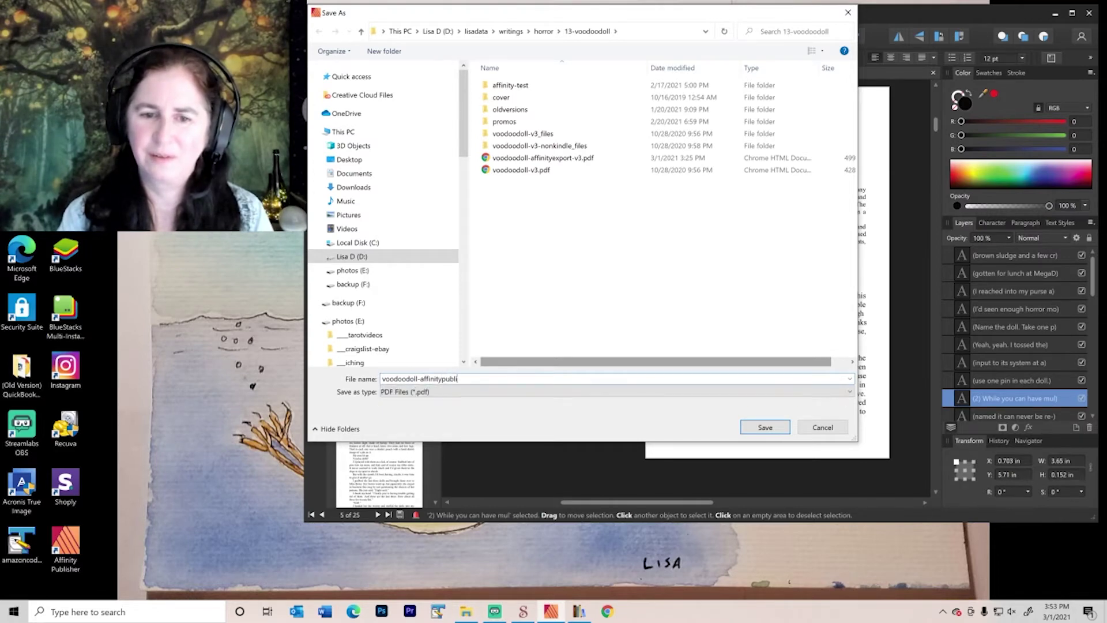
text(sherexport-v3)
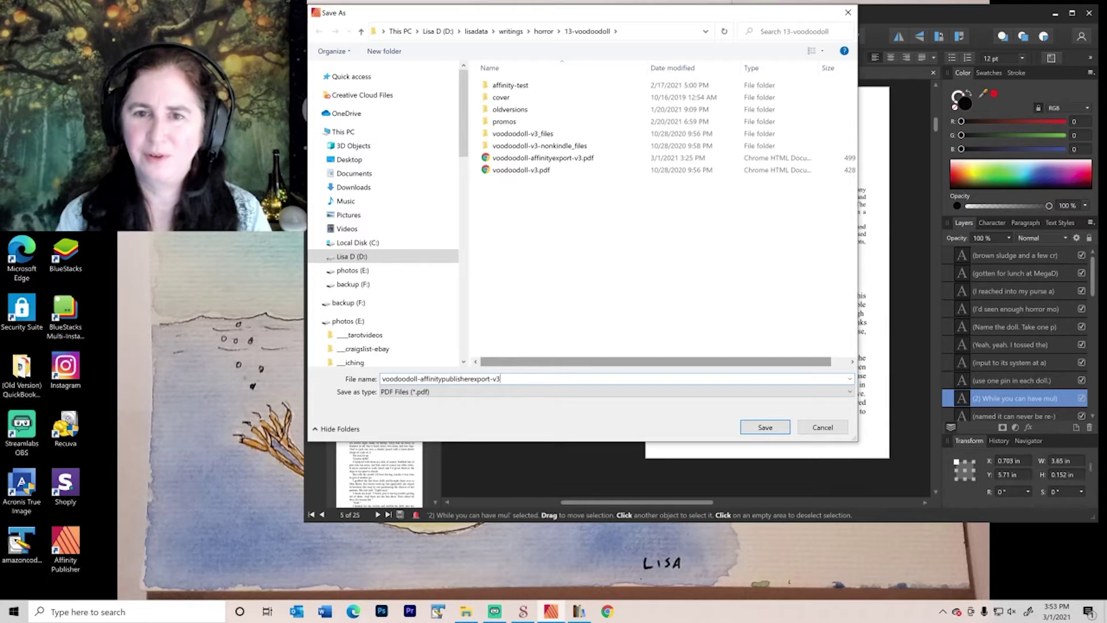
text(.pdf)
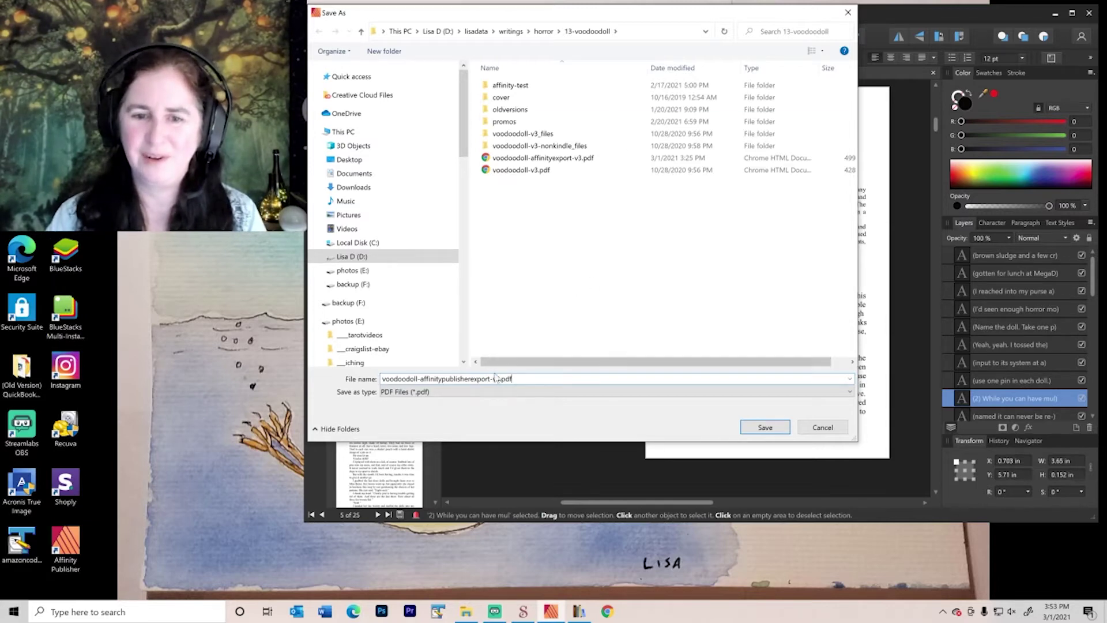
key(Tab)
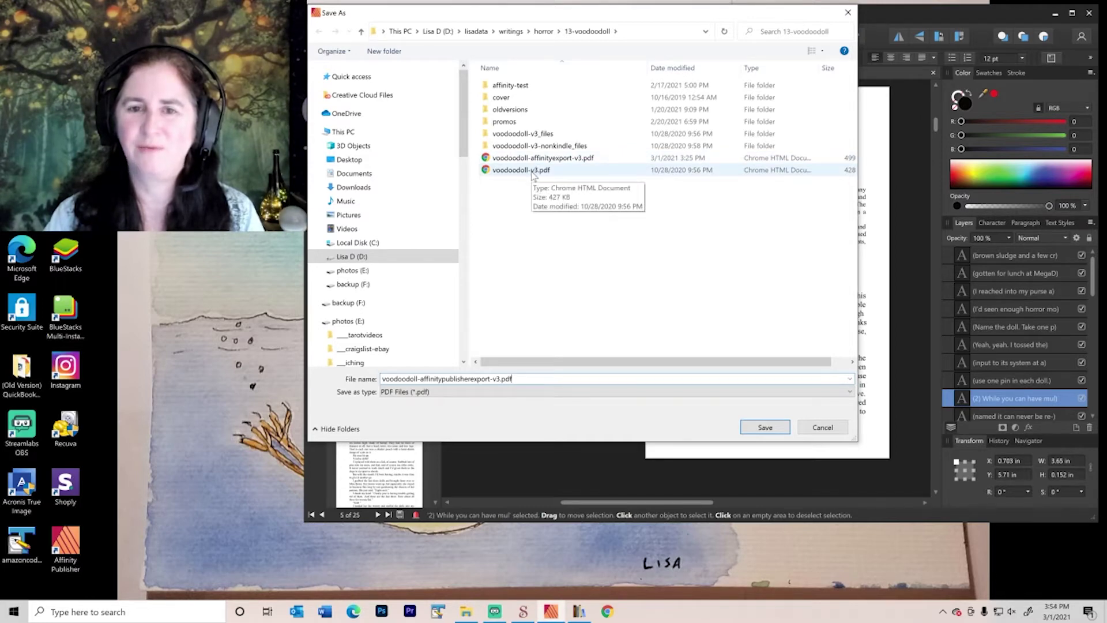
click(764, 427)
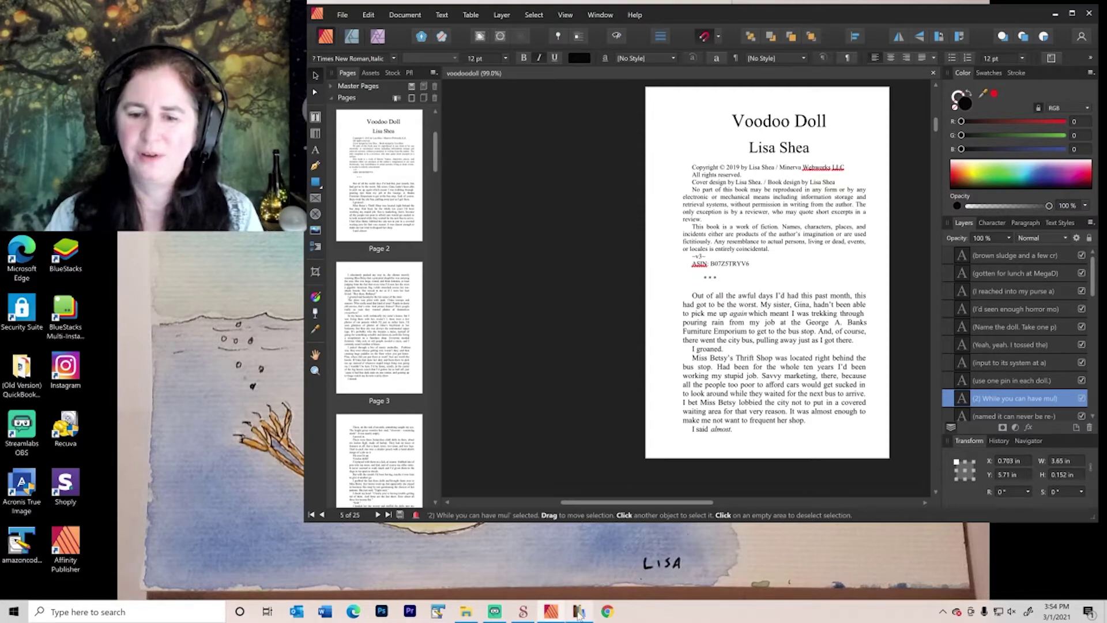
- Open voodoodoll-affinitypublisherexport-v3.pdf from the recent files and inspect its first pages
click(491, 577)
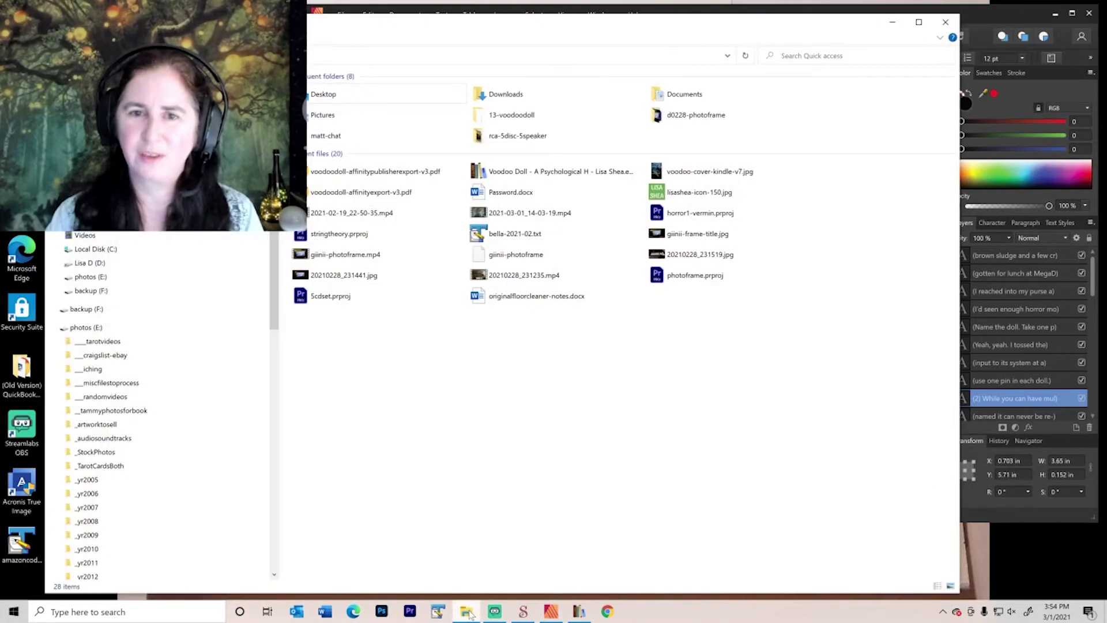
double_click(379, 174)
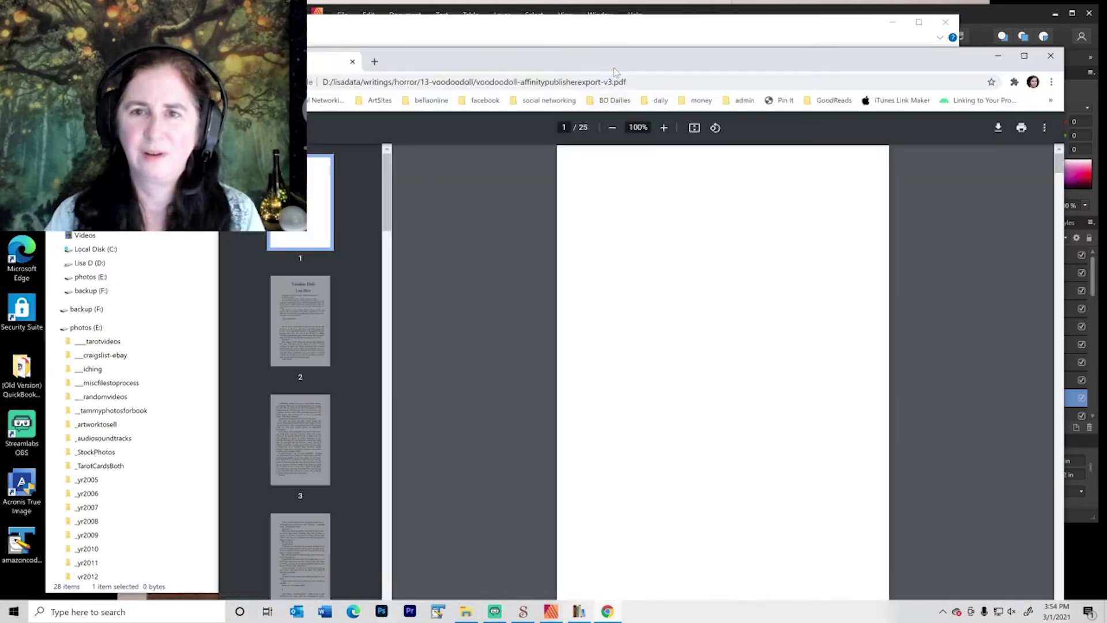
scroll(682, 266, down, 7)
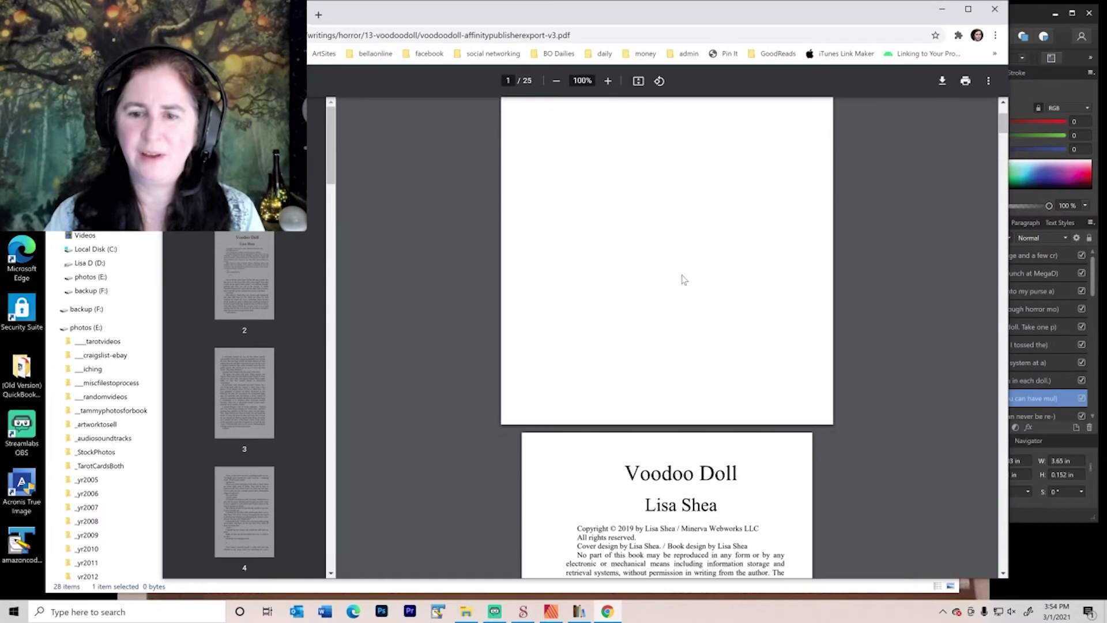
- Examine pages 2 to 8 of the exported PDF for text layout and italic word spacing, and close the PDF and file browser views
scroll(683, 279, down, 1)
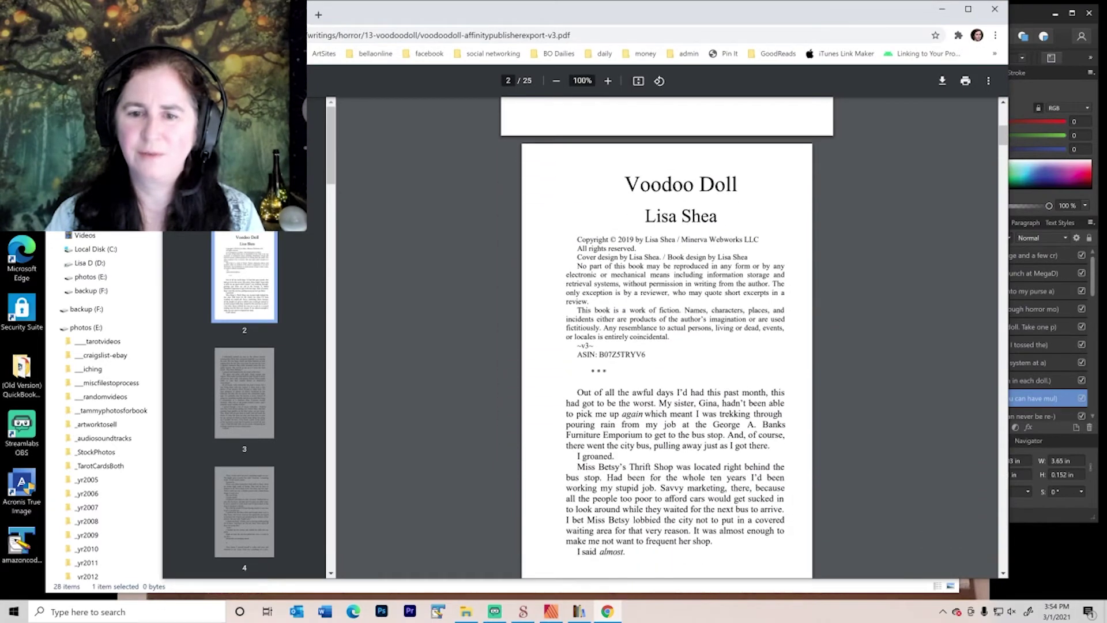
scroll(701, 374, down, 2)
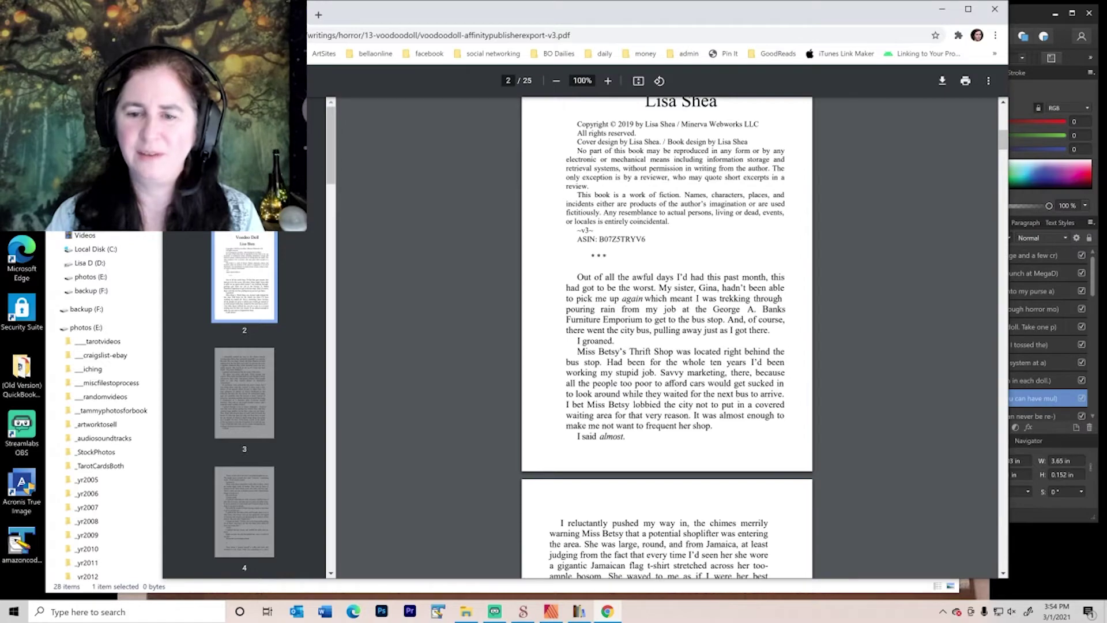
scroll(672, 368, down, 11)
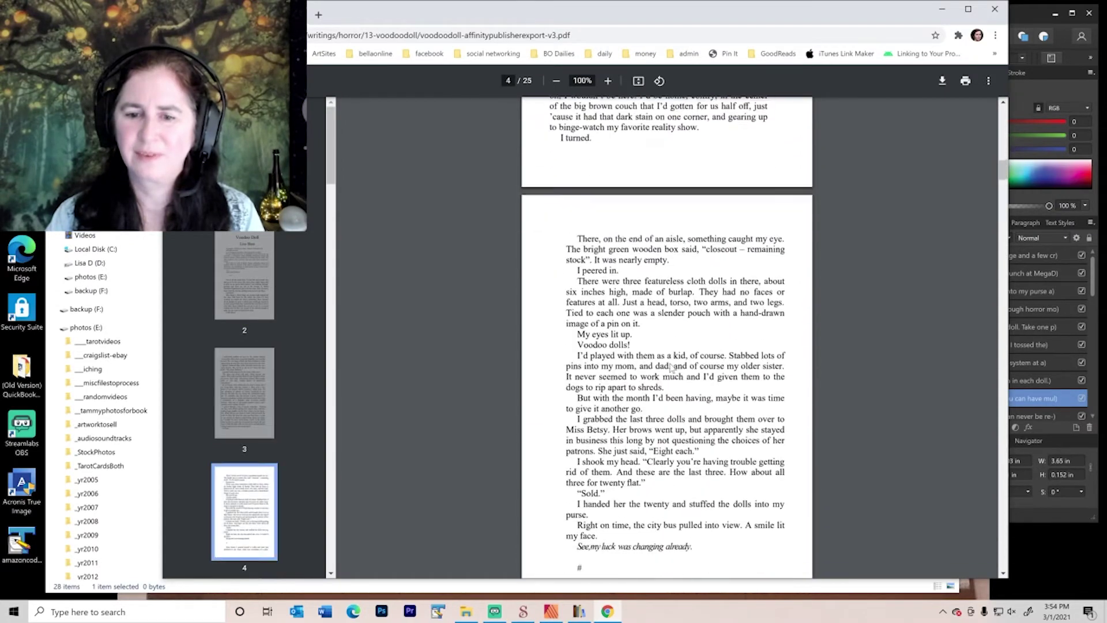
scroll(675, 374, down, 3)
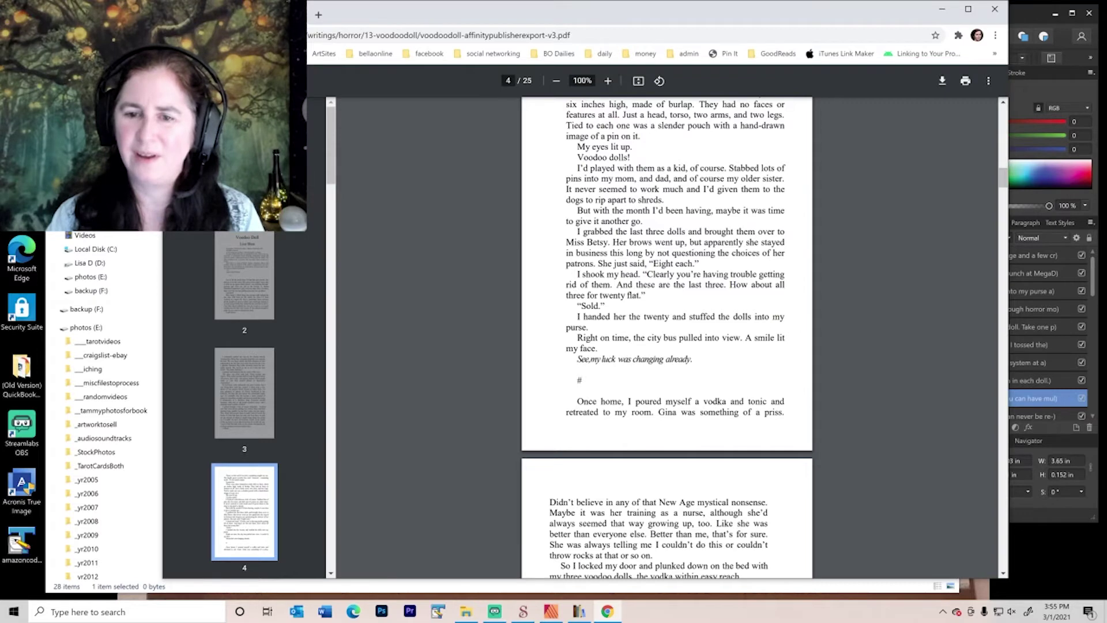
scroll(667, 337, down, 7)
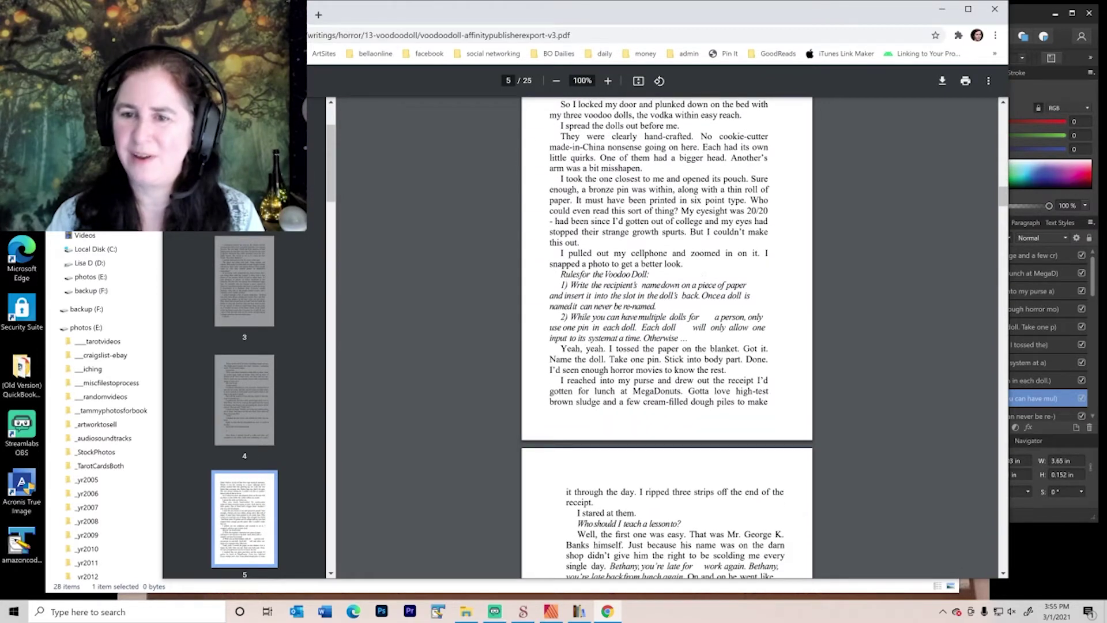
scroll(667, 337, down, 6)
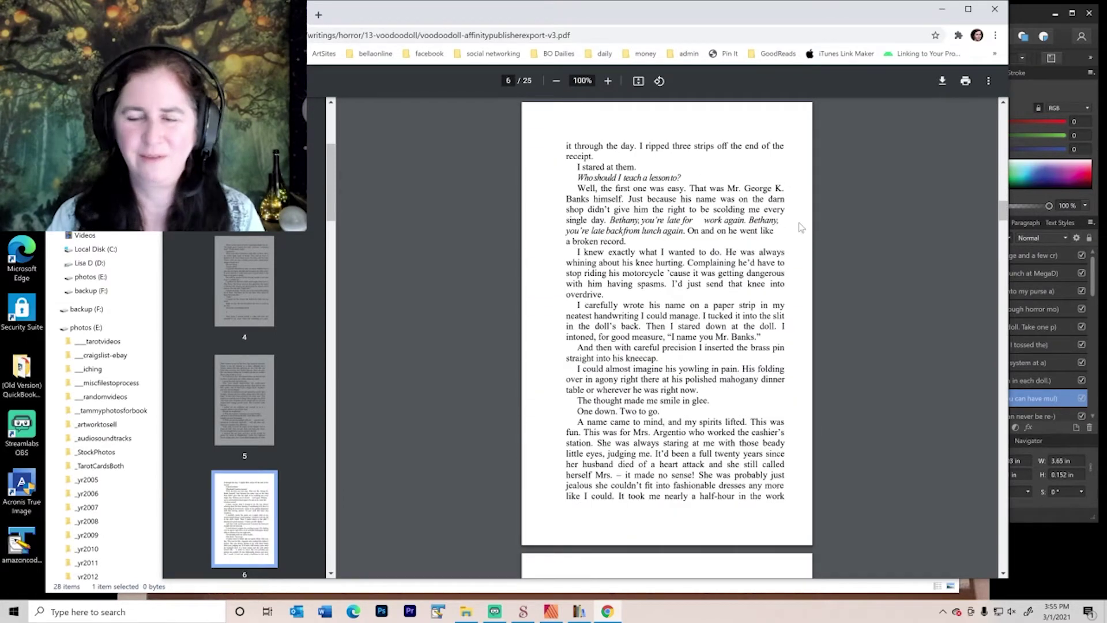
scroll(667, 338, down, 7)
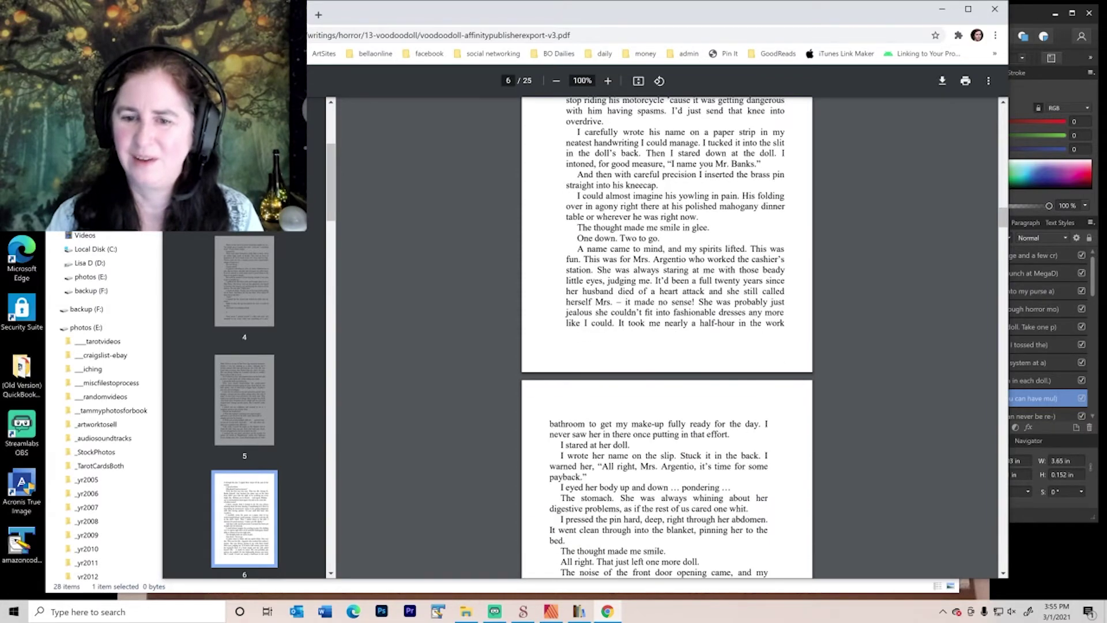
scroll(667, 338, down, 2)
scroll(667, 337, down, 6)
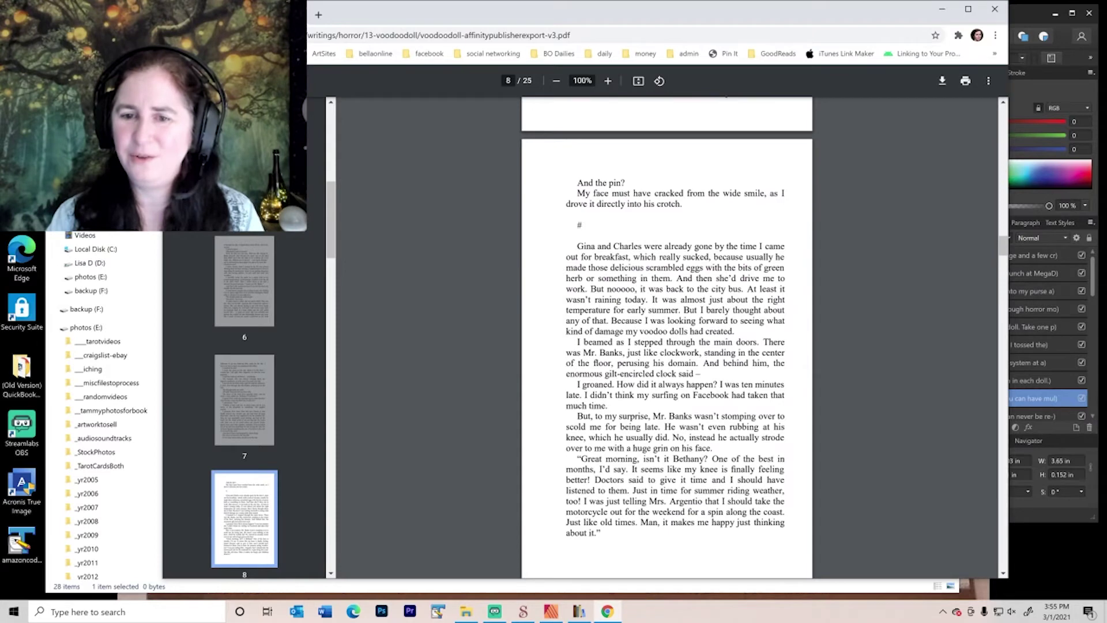
scroll(667, 337, down, 1)
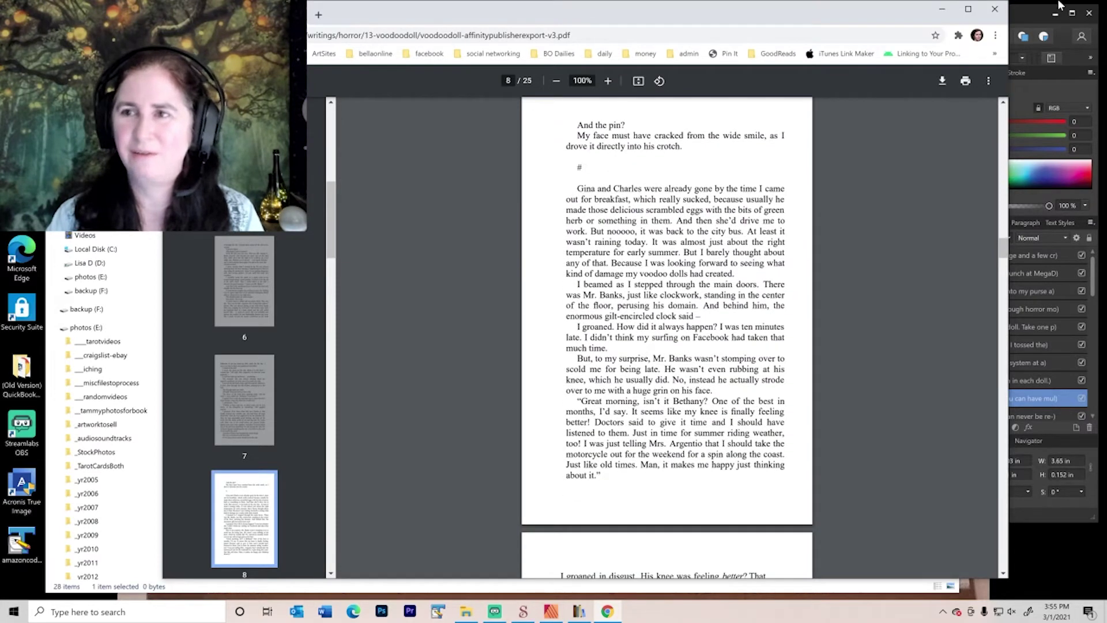
click(995, 9)
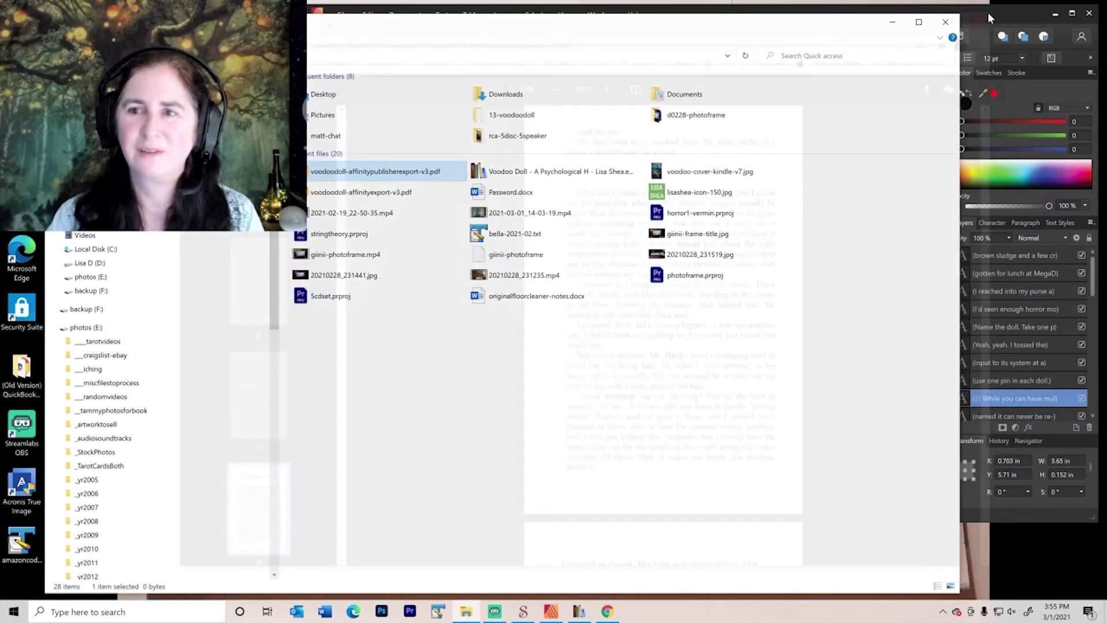
click(893, 21)
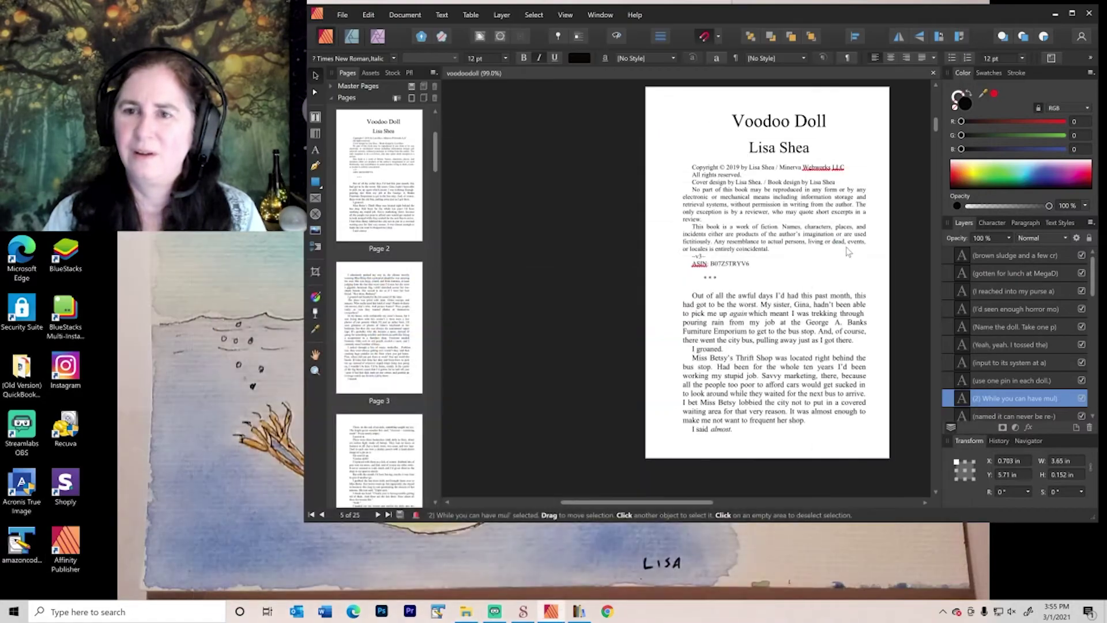
- Switch to calibre and browse the book library, viewing the cover and format details of several titles
click(578, 615)
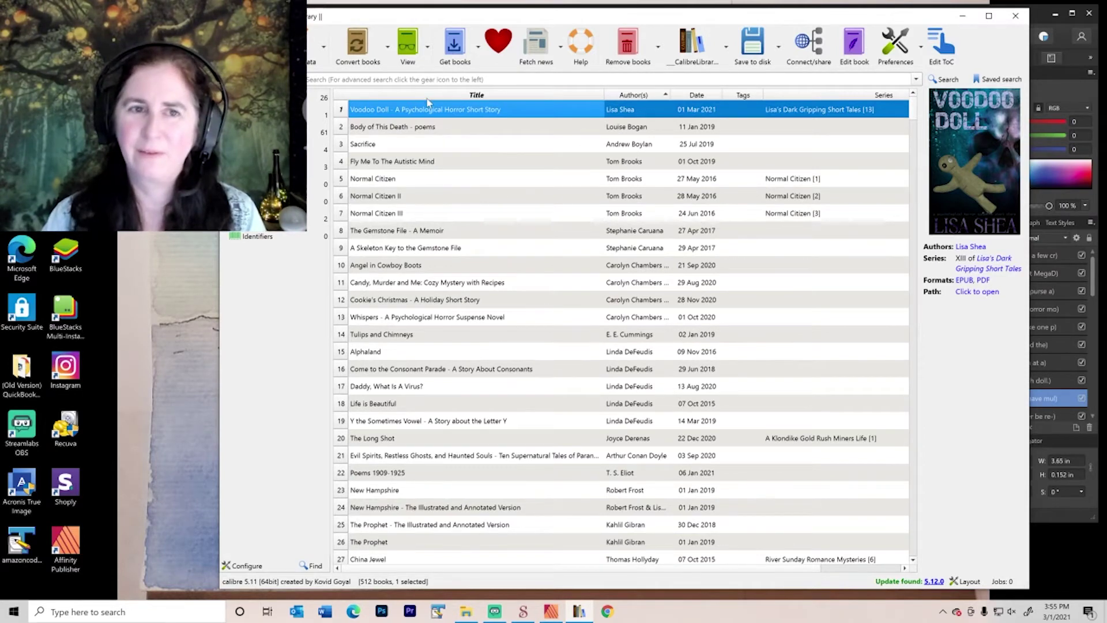
click(427, 129)
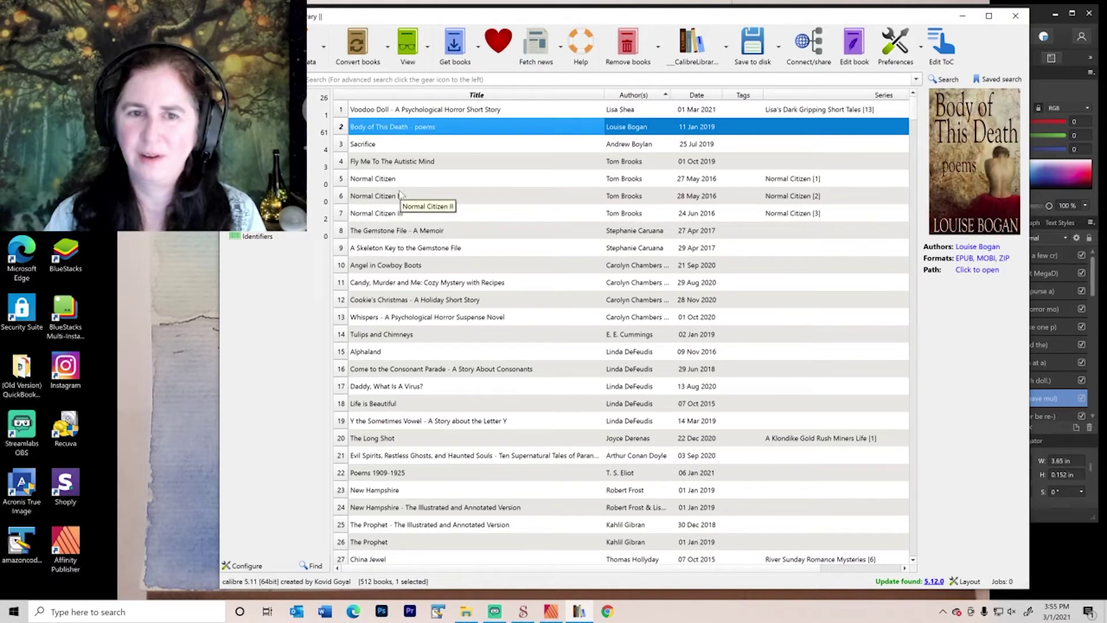
click(402, 163)
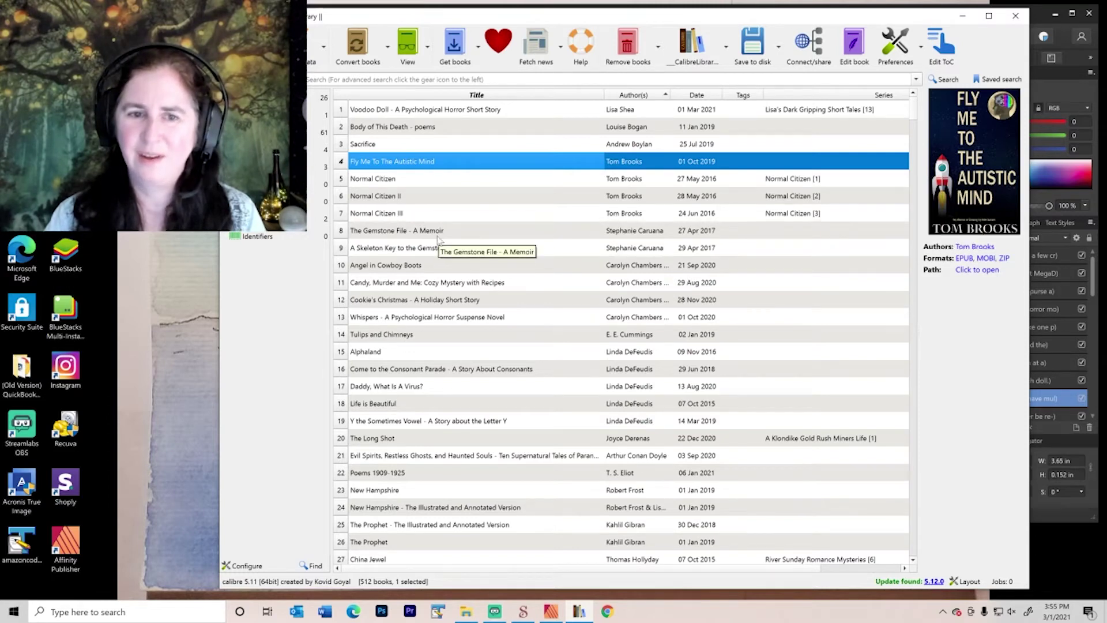
click(427, 264)
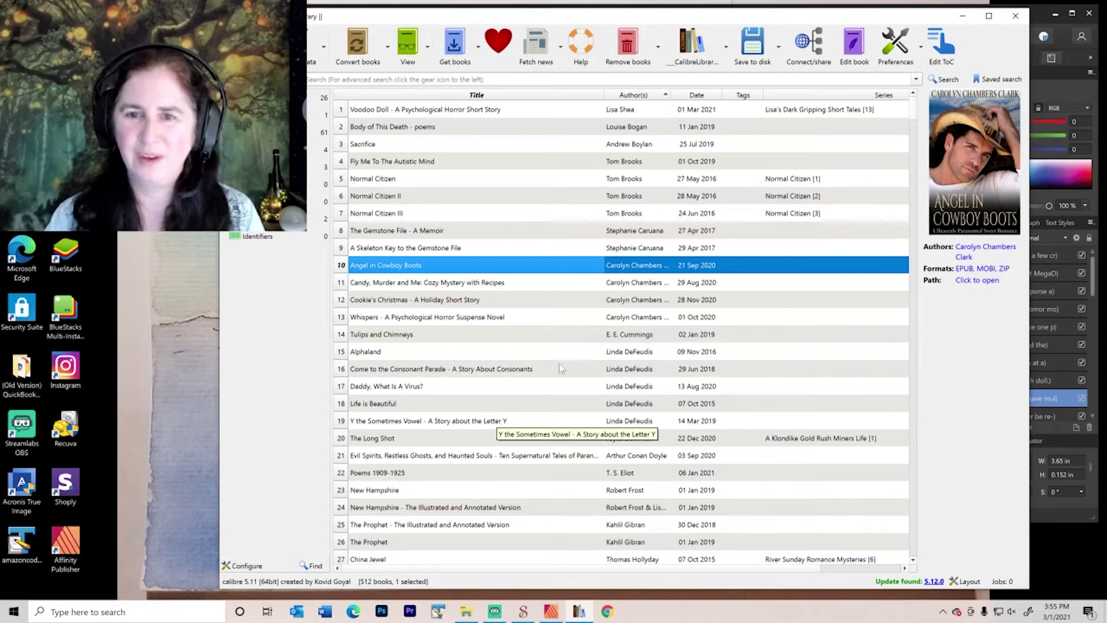
scroll(474, 346, down, 10)
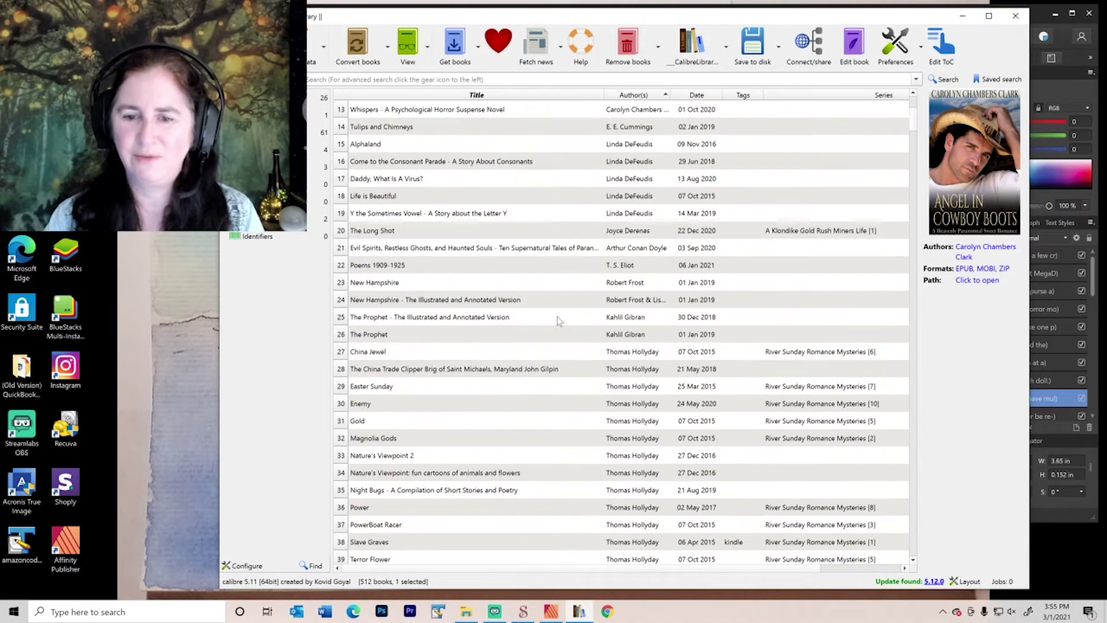
scroll(474, 347, down, 20)
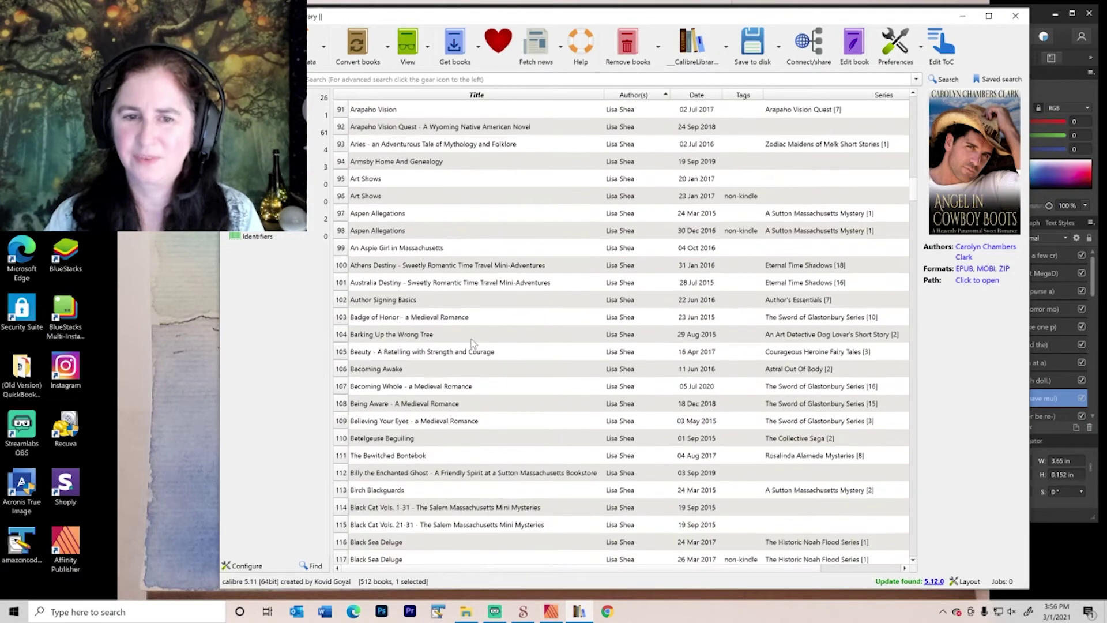
click(390, 222)
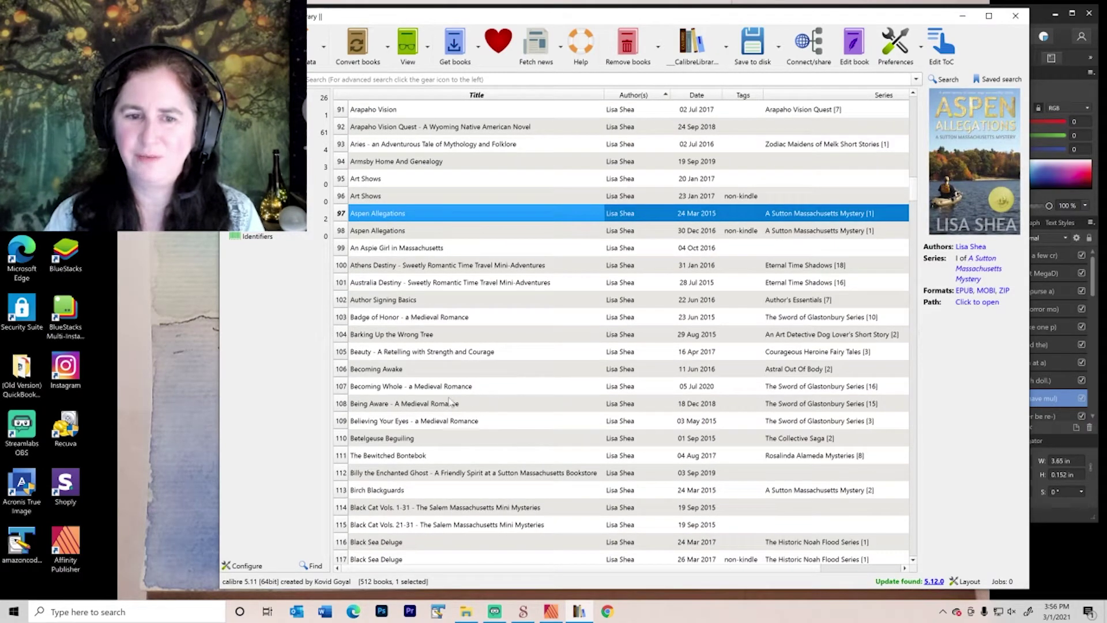
click(420, 405)
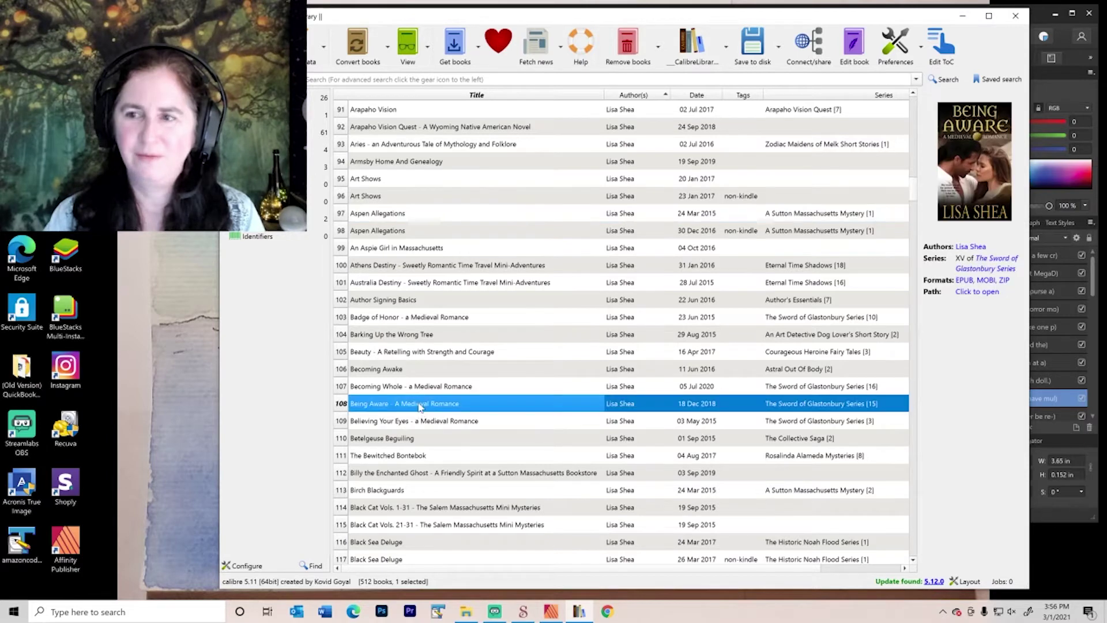
scroll(512, 458, down, 4)
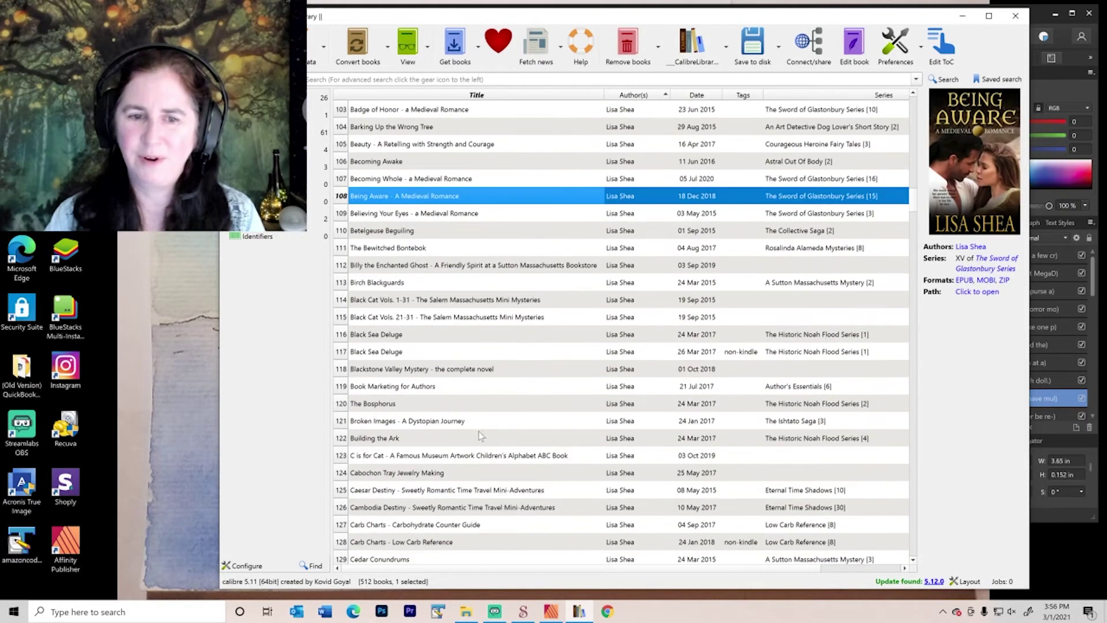
click(412, 300)
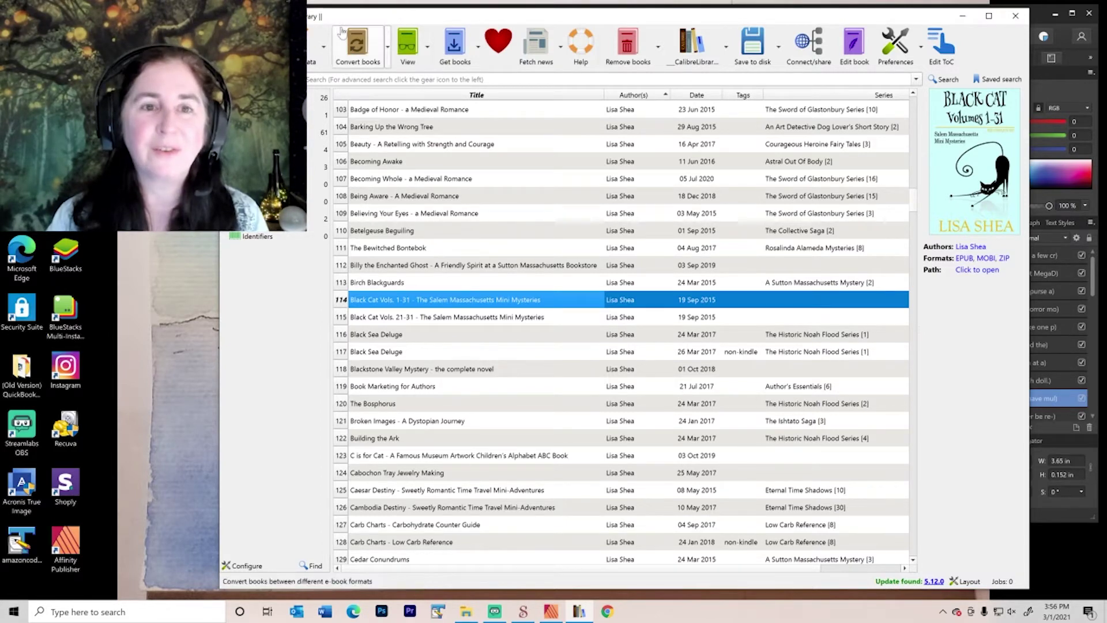
- Bring the whole calibre window into view and add voodoodoll-affinitypublisherexport-v3.pdf from the 13-voodoodoll folder to the library
drag(342, 19, 423, 17)
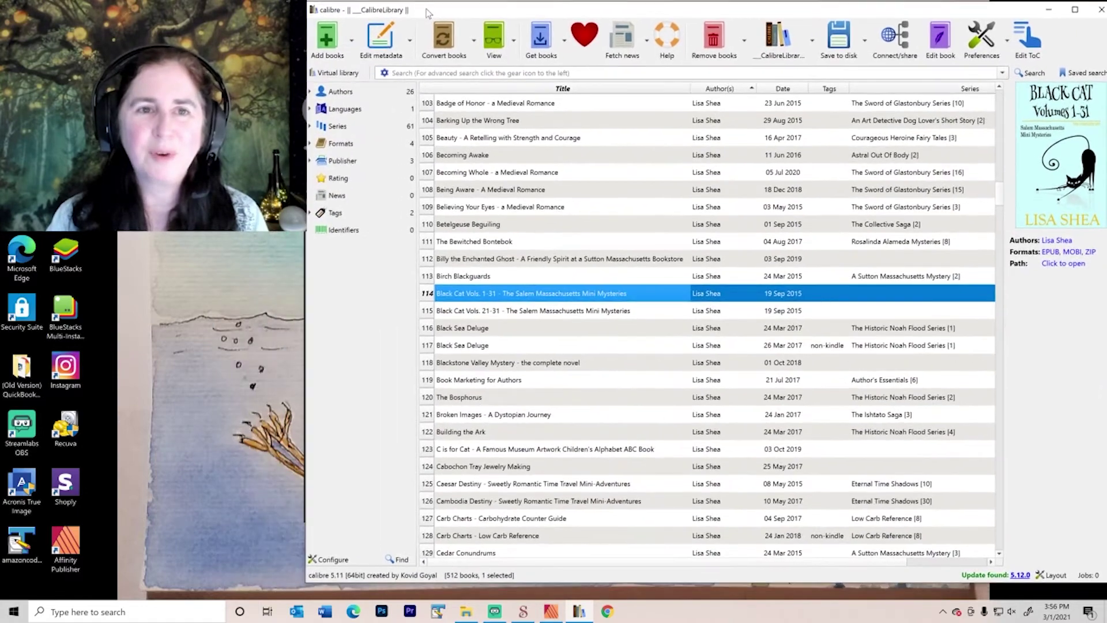
click(327, 36)
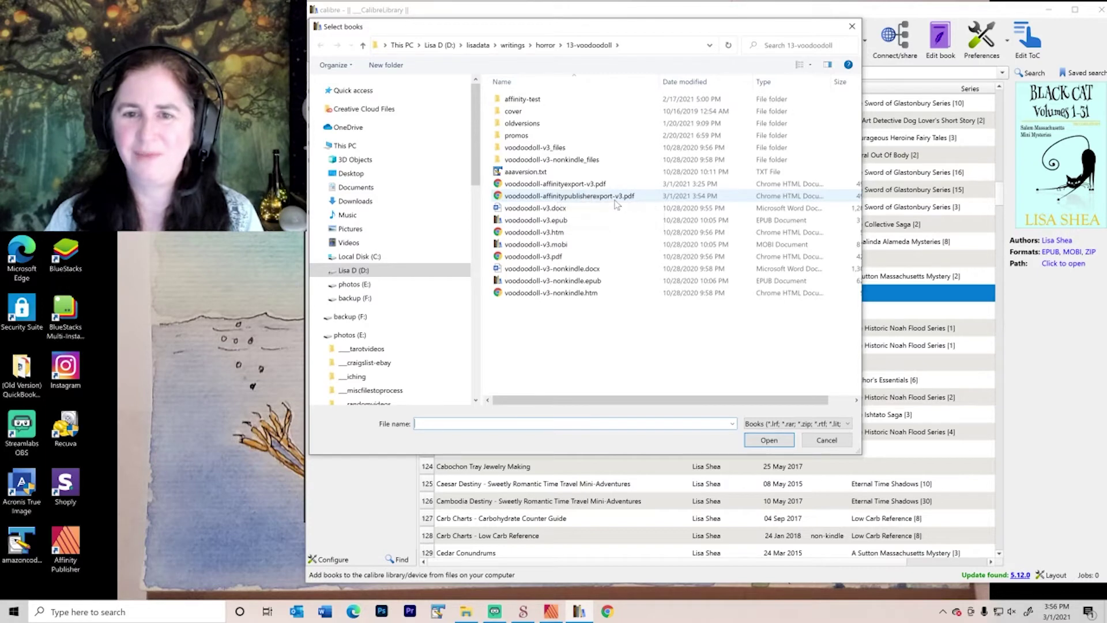
double_click(592, 199)
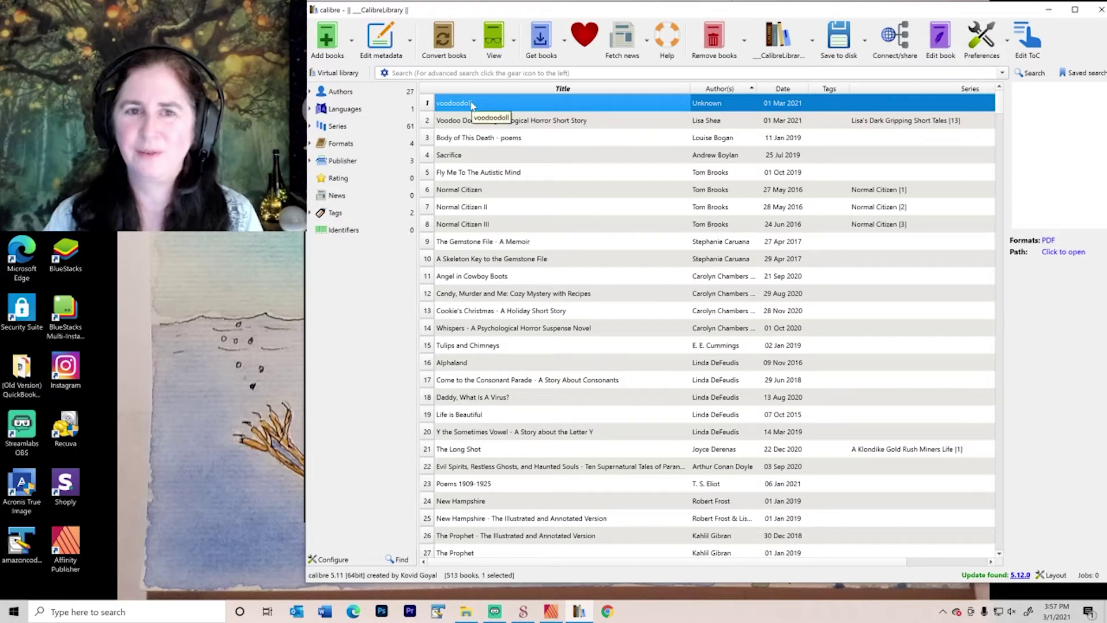
- Set the added book's metadata title to "Voodoo Doll - A Psychological Horror Short Story" and generate the title sort from it
click(385, 47)
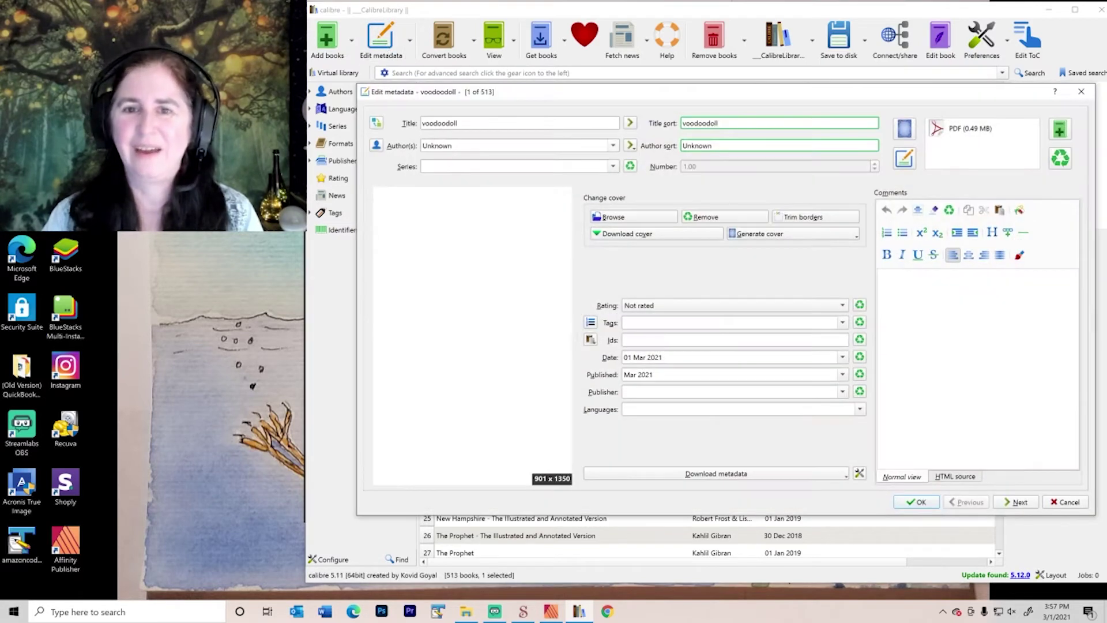
text(Voodoo D)
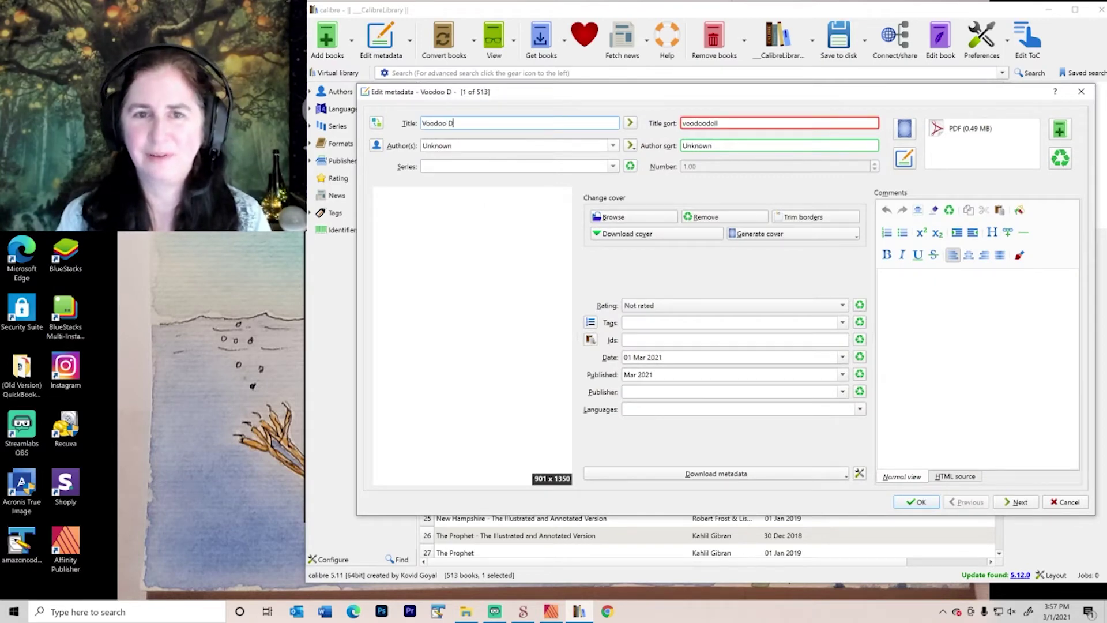
text(oll - A Psychologi)
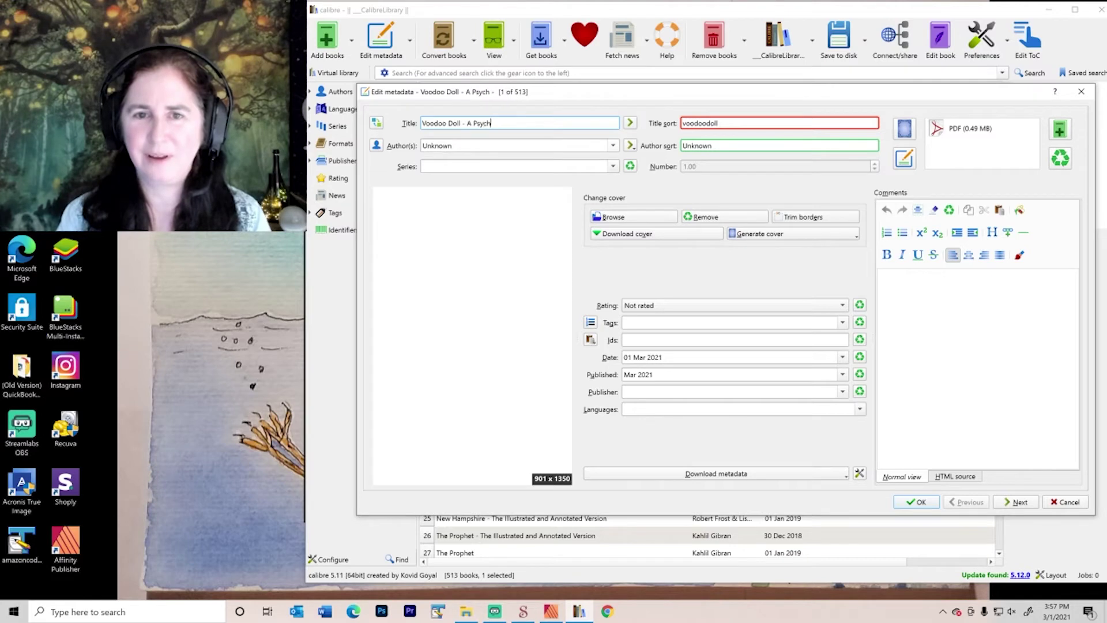
key(BackSpace)
key(BackSpace)
key(BackSpace)
key(BackSpace)
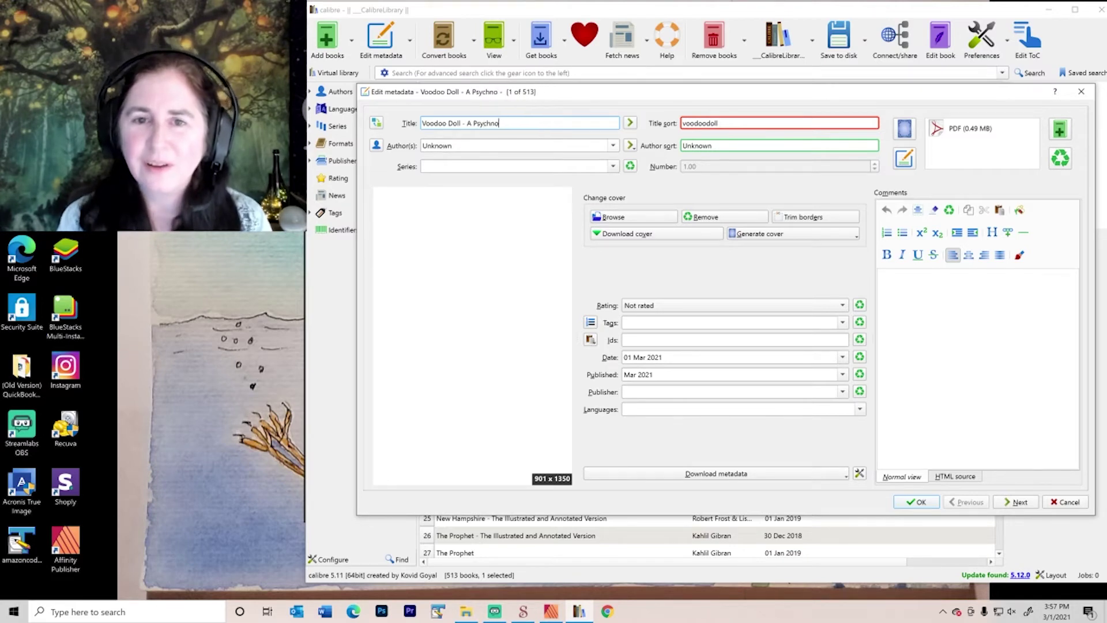
text(logi)
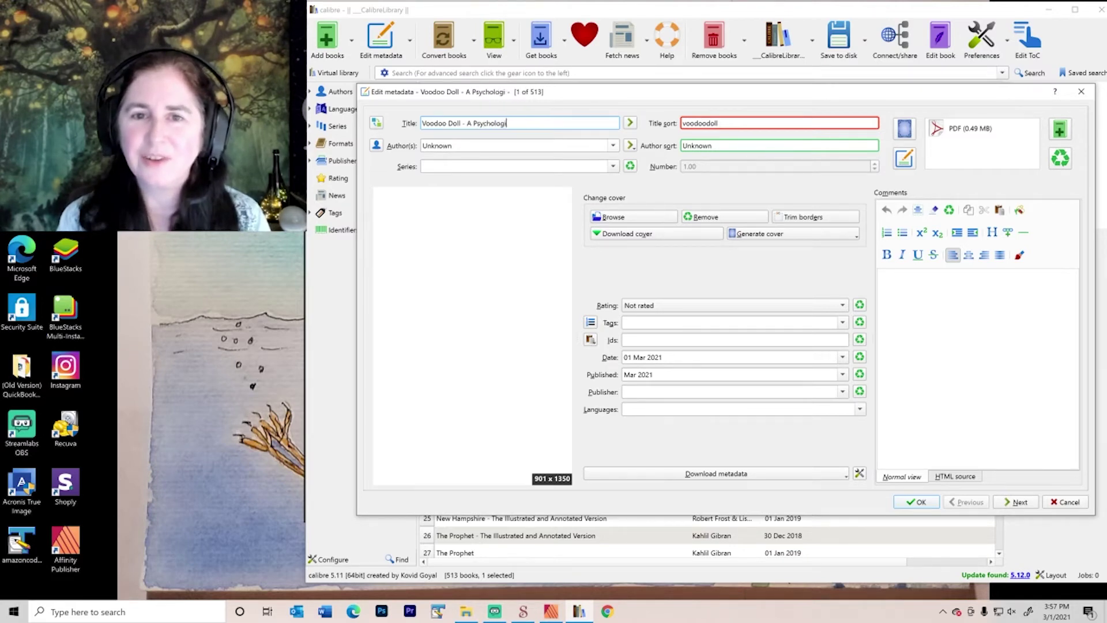
text(cal Horror Short Story)
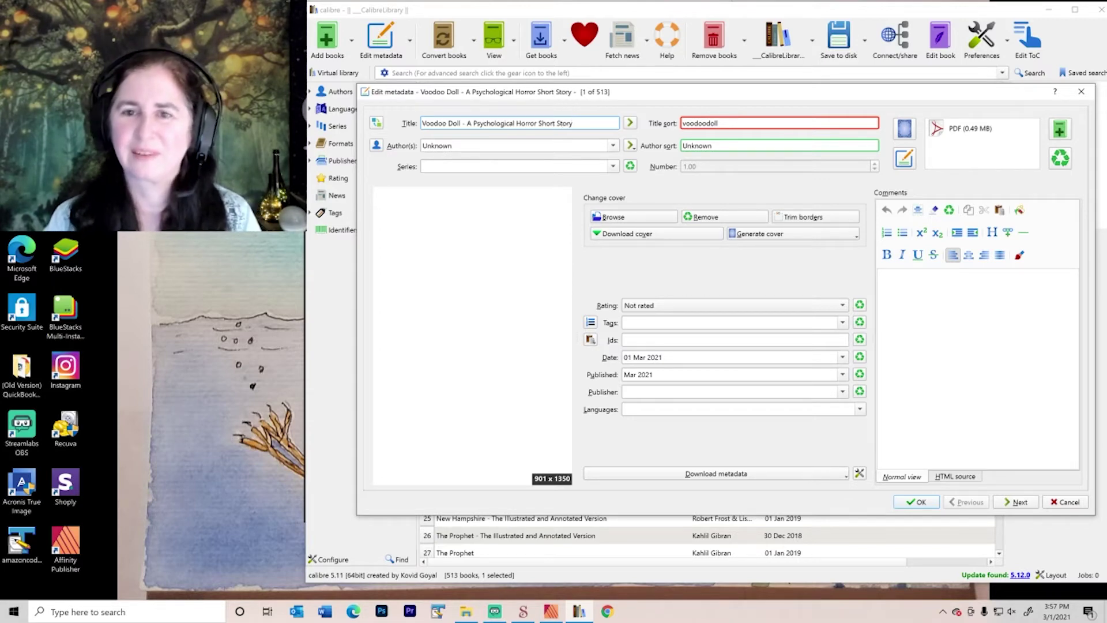
click(630, 123)
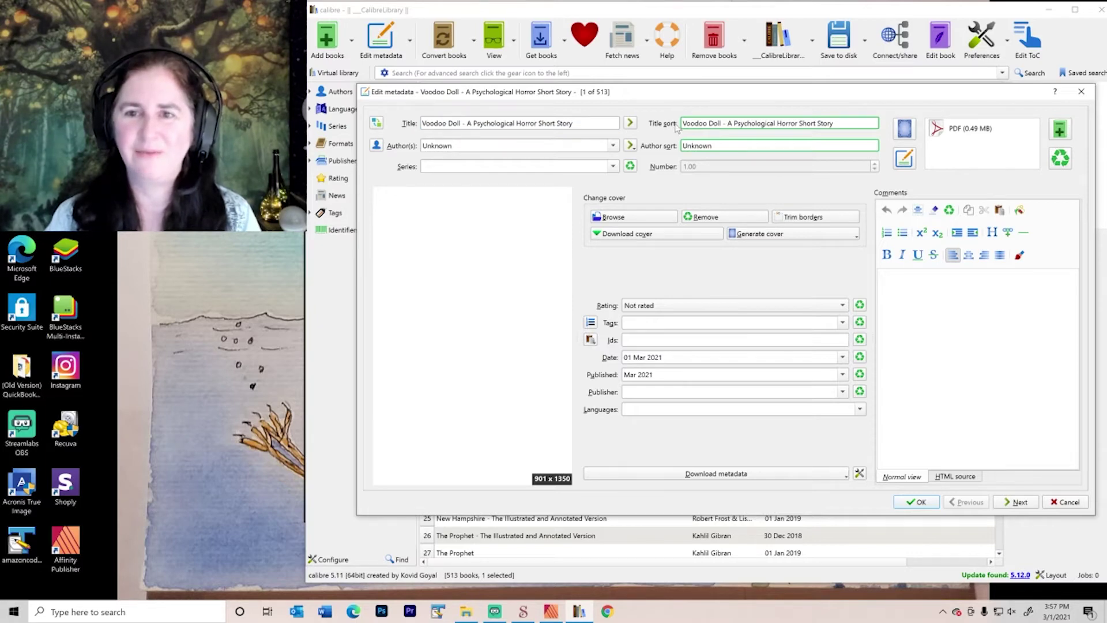
- Try a leading "A" in the title with a regenerated title sort, and restore the title and its sort without it
click(424, 123)
text(A)
click(630, 124)
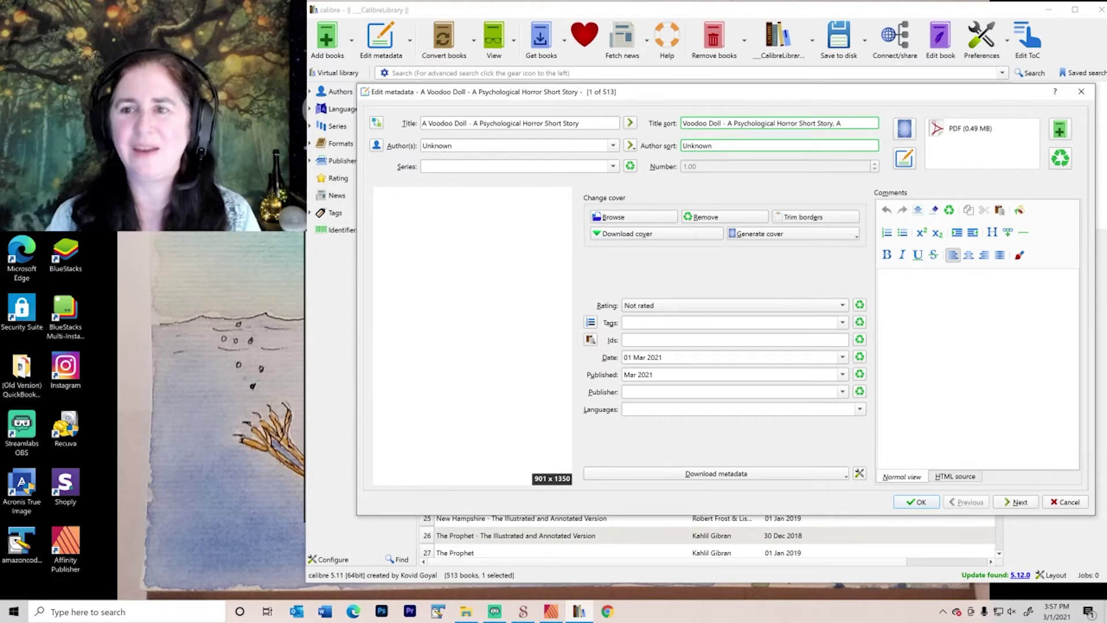
click(428, 123)
key(BackSpace)
key(BackSpace)
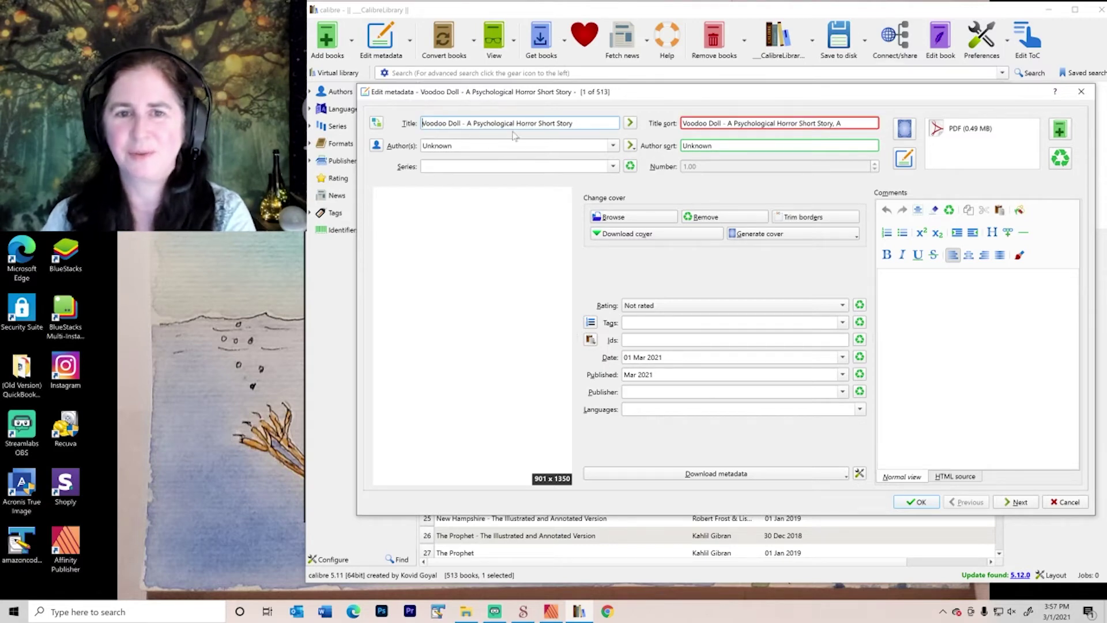
click(629, 124)
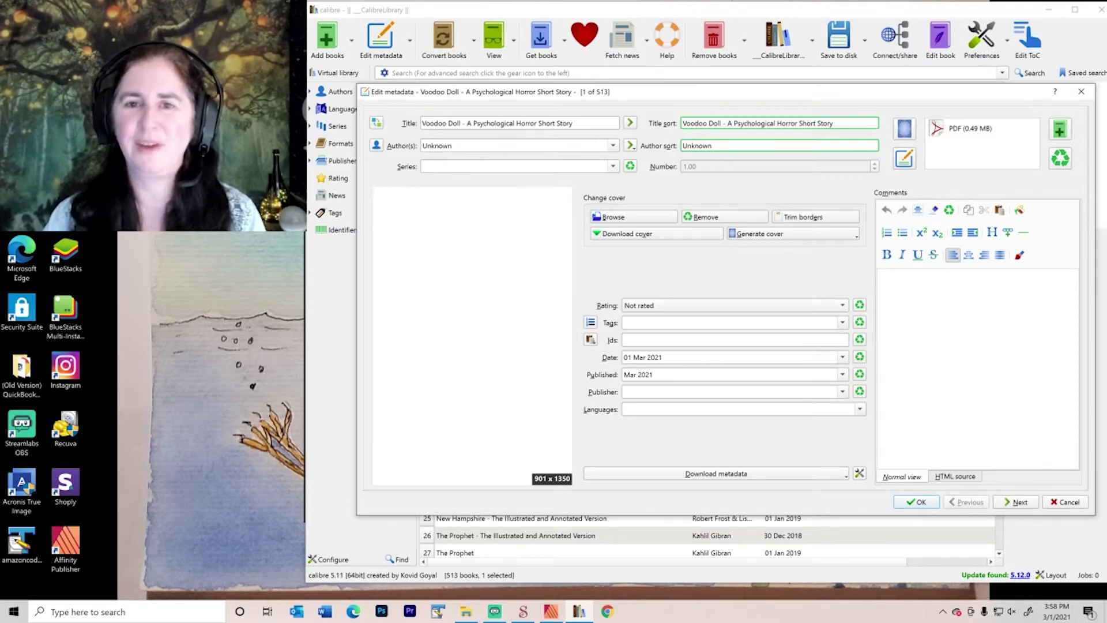
- Enter the author's full name in the book's metadata and generate the author sort from it
key(Tab)
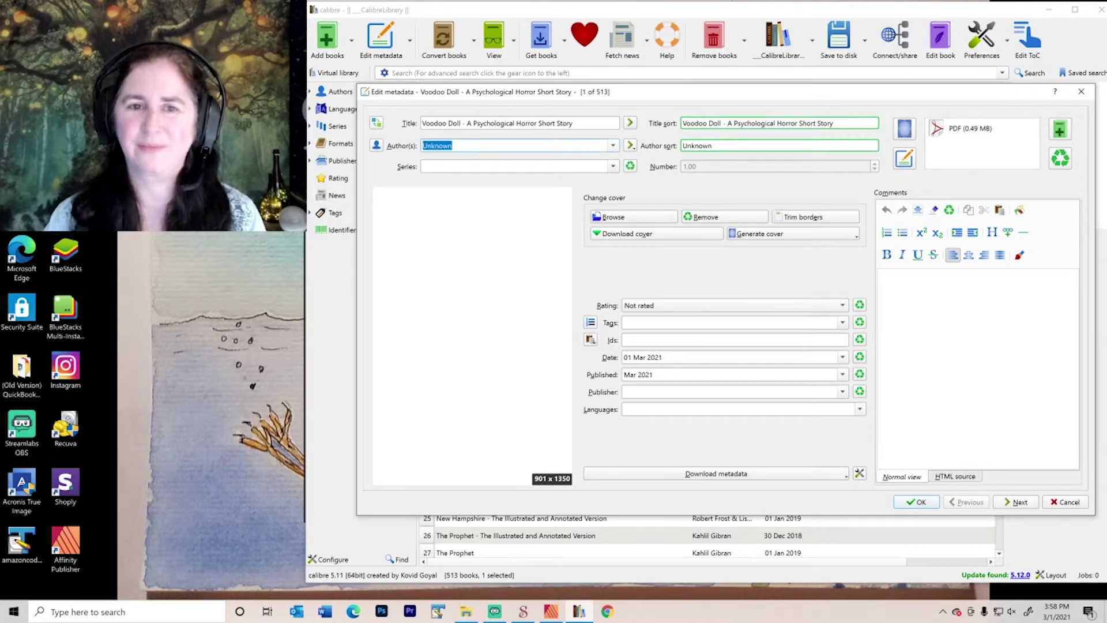
text(Lisa Shea)
click(632, 146)
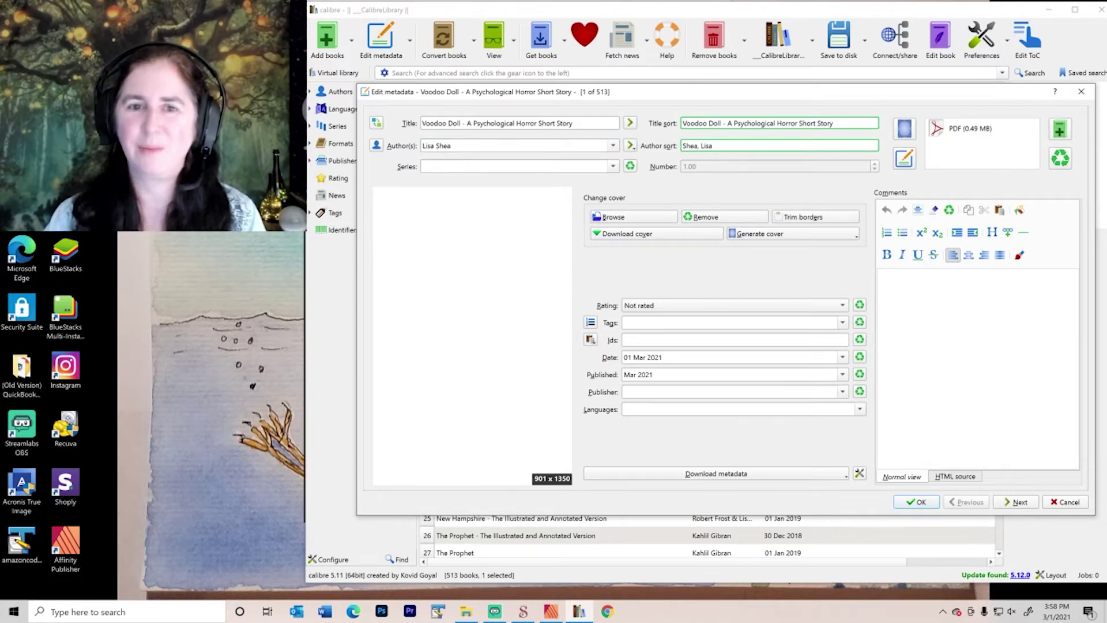
- Assign the book to the existing "Dark Gripping Short Tales" series as number 13
click(515, 166)
text(lisa)
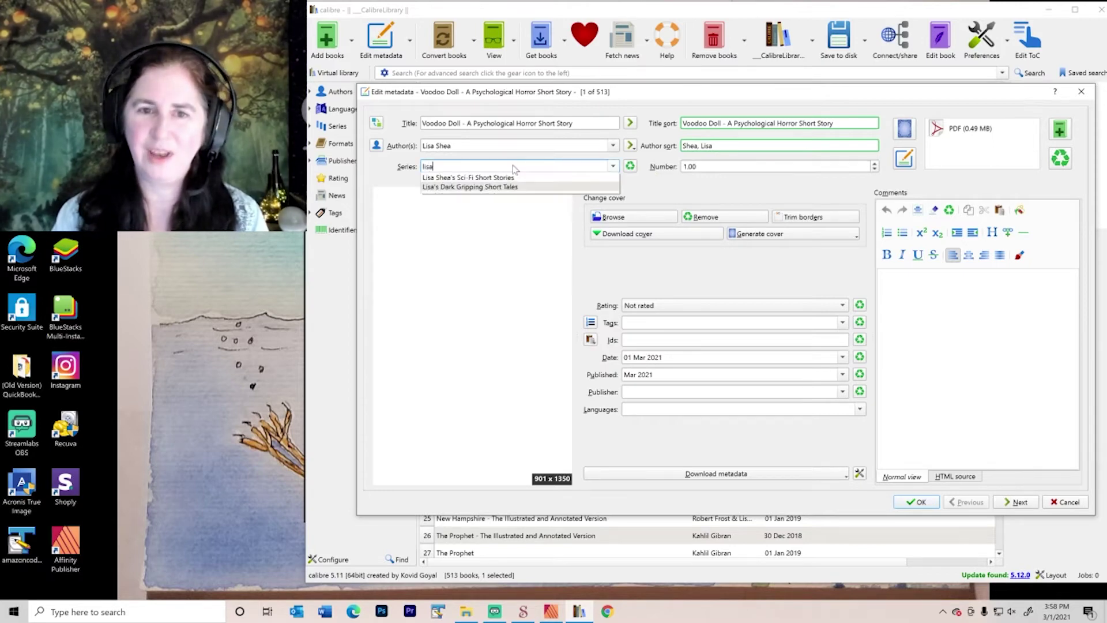
click(487, 187)
drag(705, 167, 670, 167)
key(Tab)
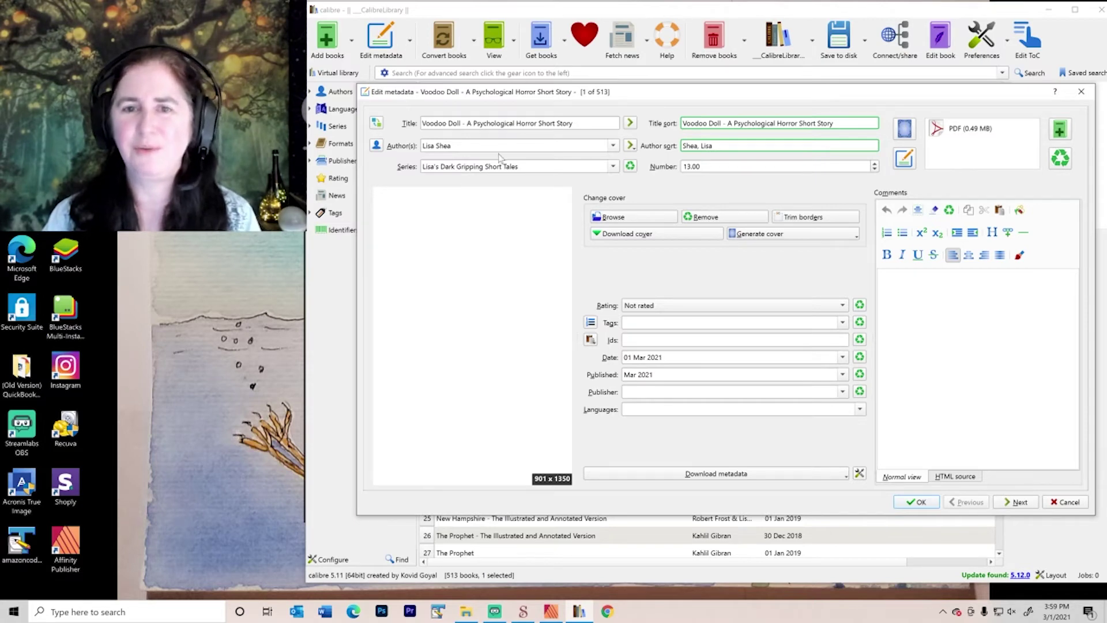
- Use voodoo-cover-kindle-v7.jpg from the cover folder as the book's cover and save the metadata
click(631, 220)
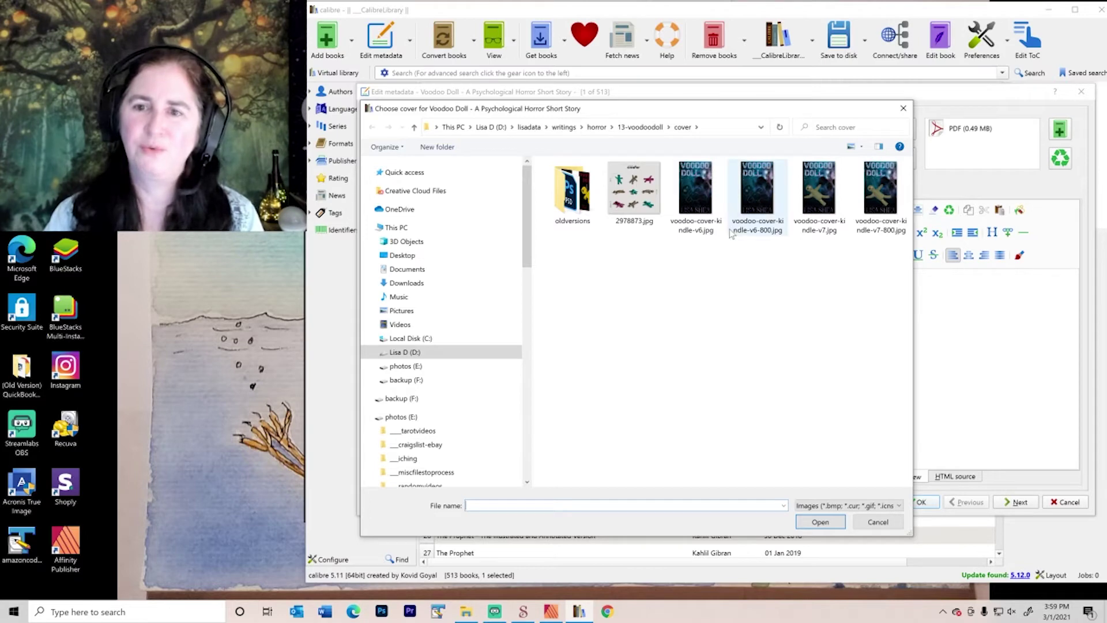
mouse_move(733, 236)
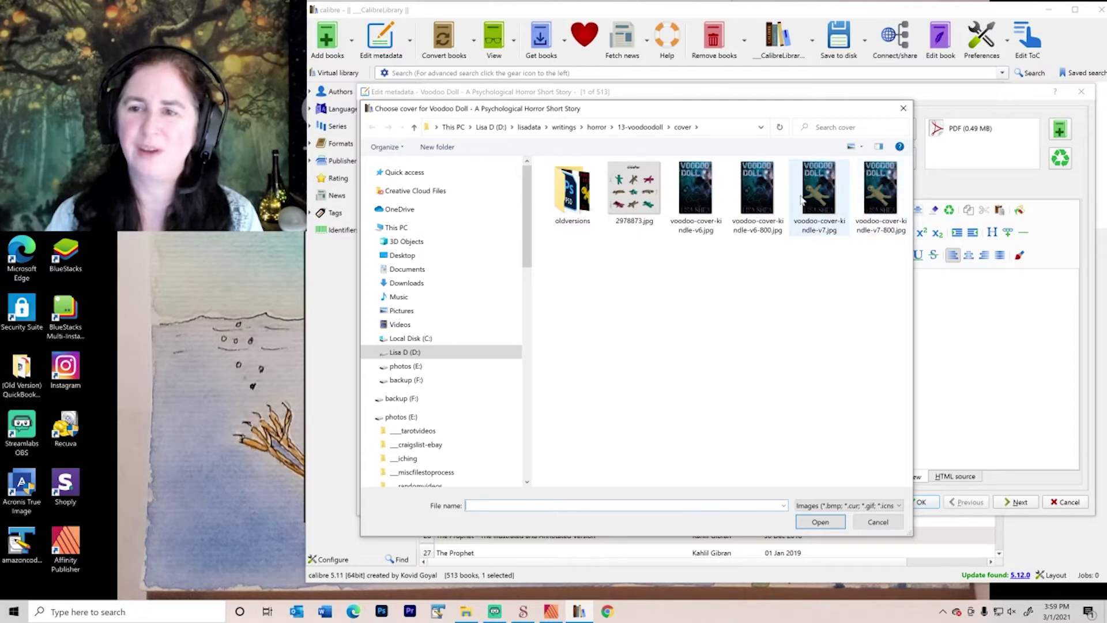
double_click(823, 196)
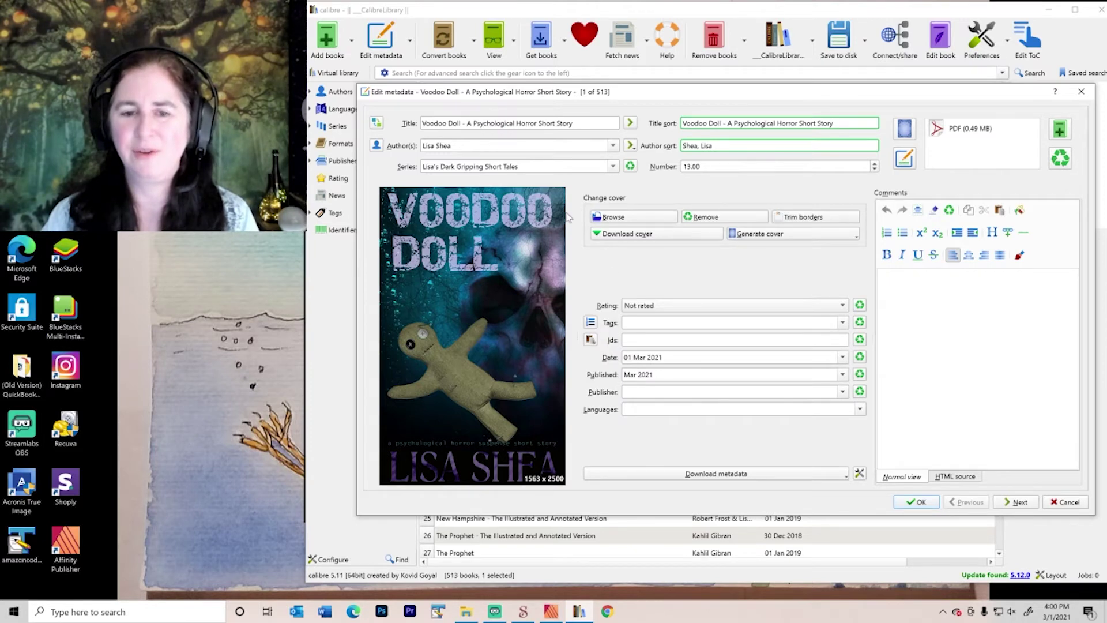
click(916, 505)
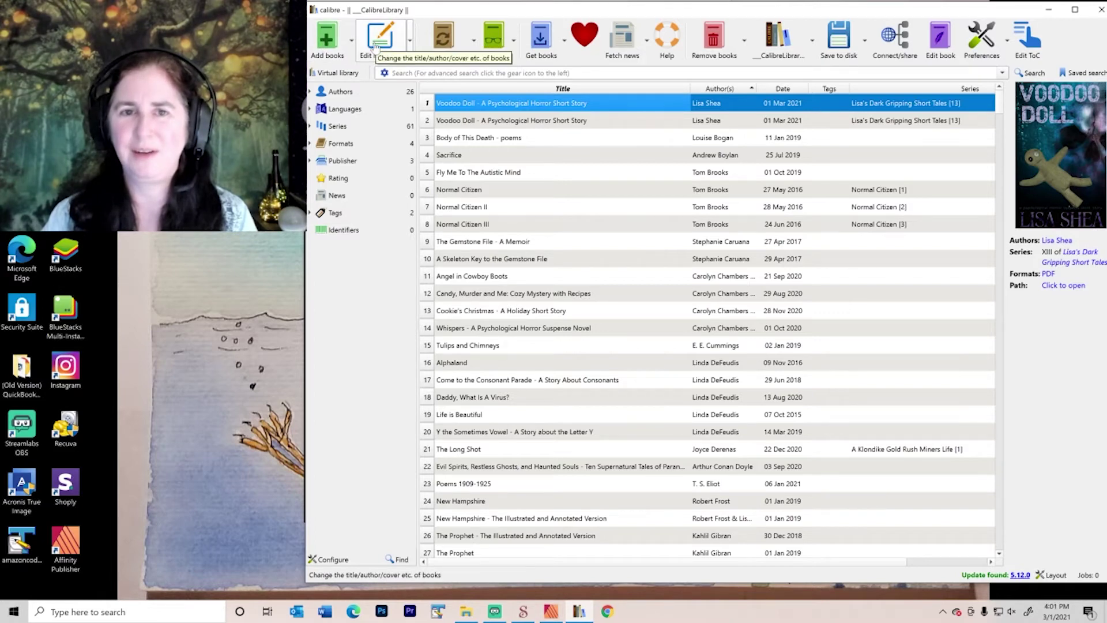
- Convert the Voodoo Doll book from PDF to EPUB, reviewing the output formats and EPUB output options beforehand
click(444, 38)
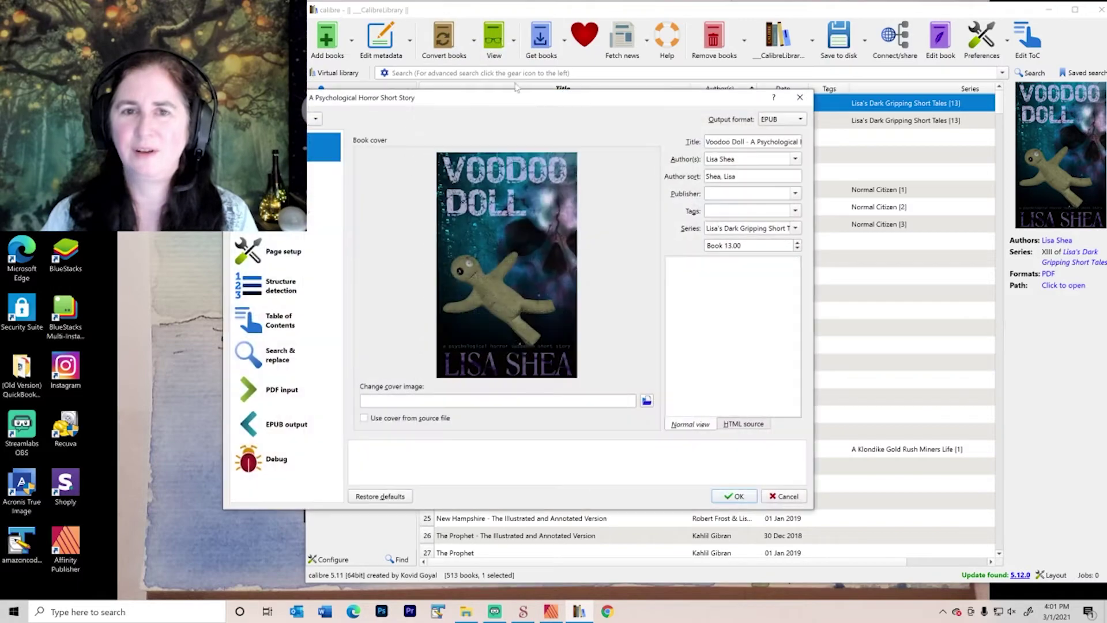
drag(564, 99, 668, 63)
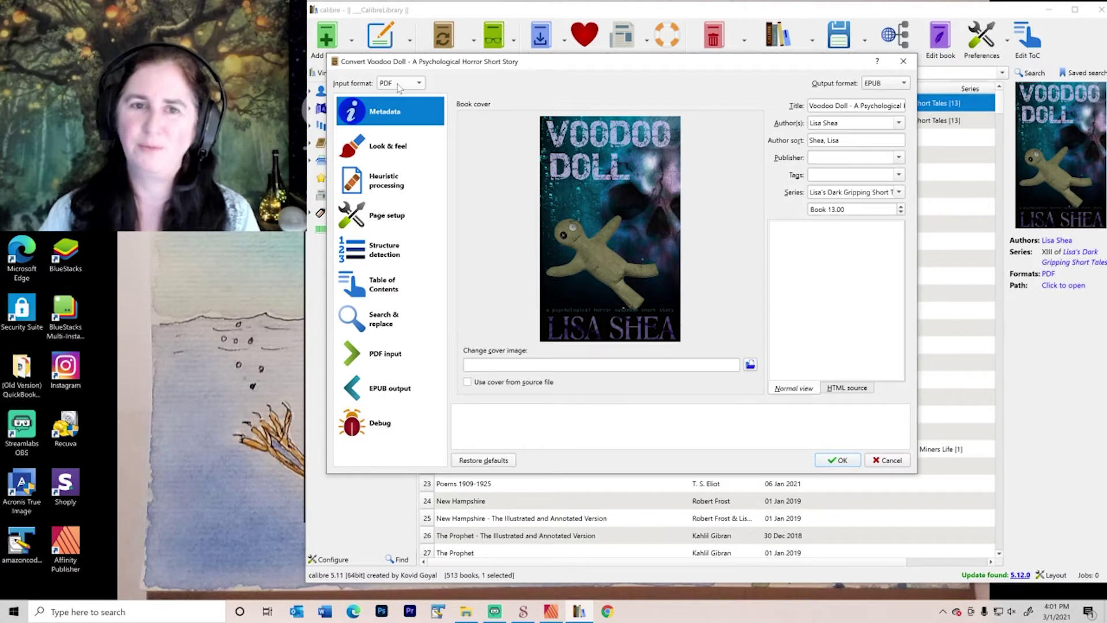
click(891, 86)
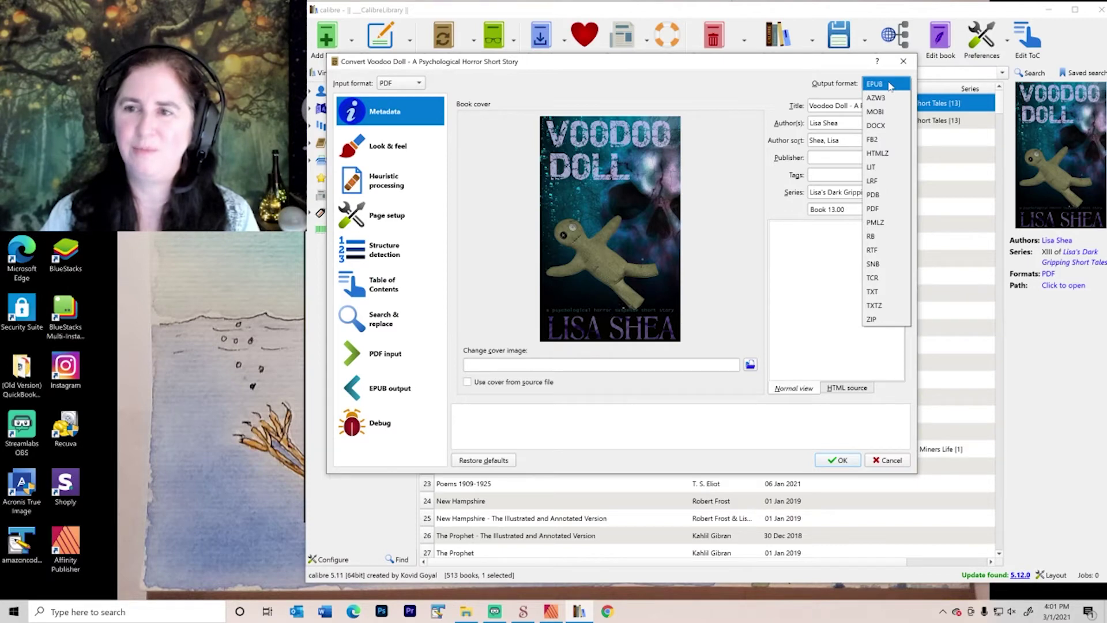
click(891, 85)
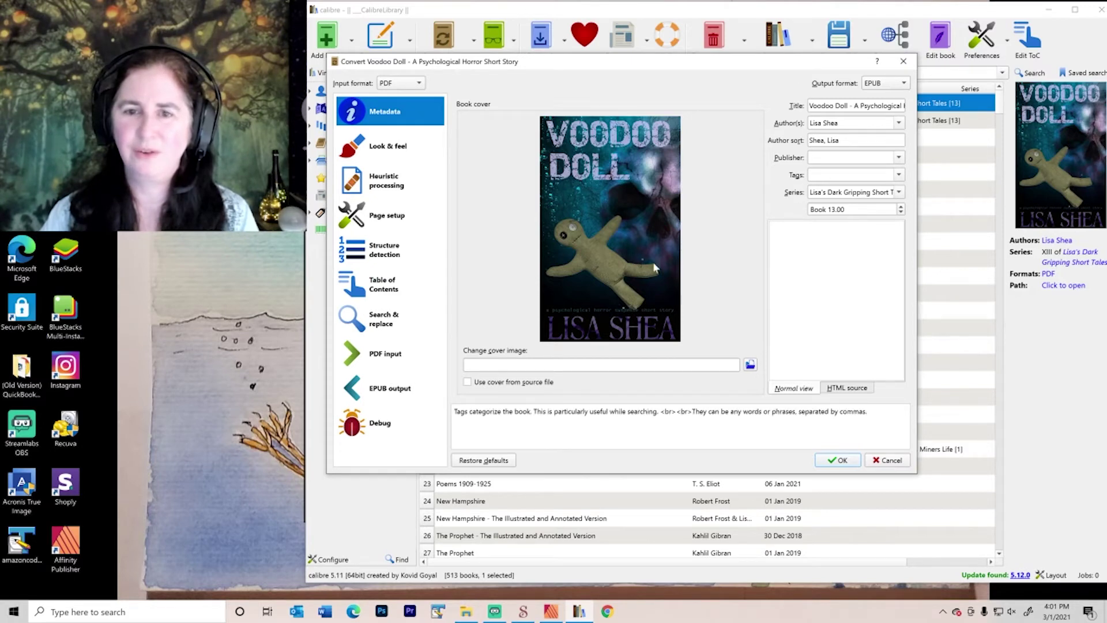
click(384, 391)
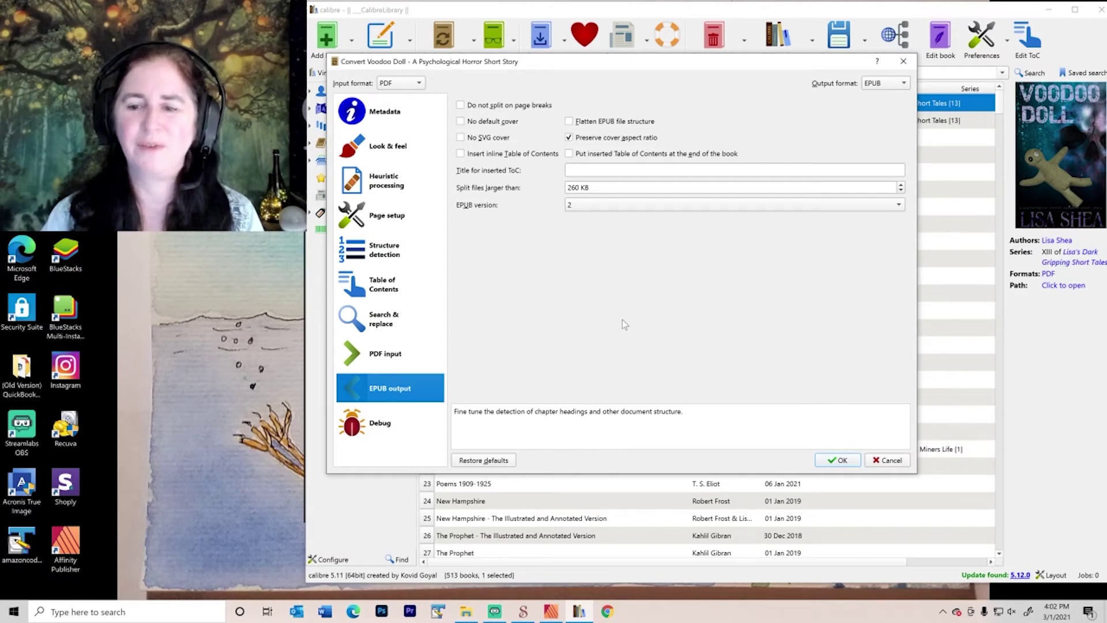
click(838, 460)
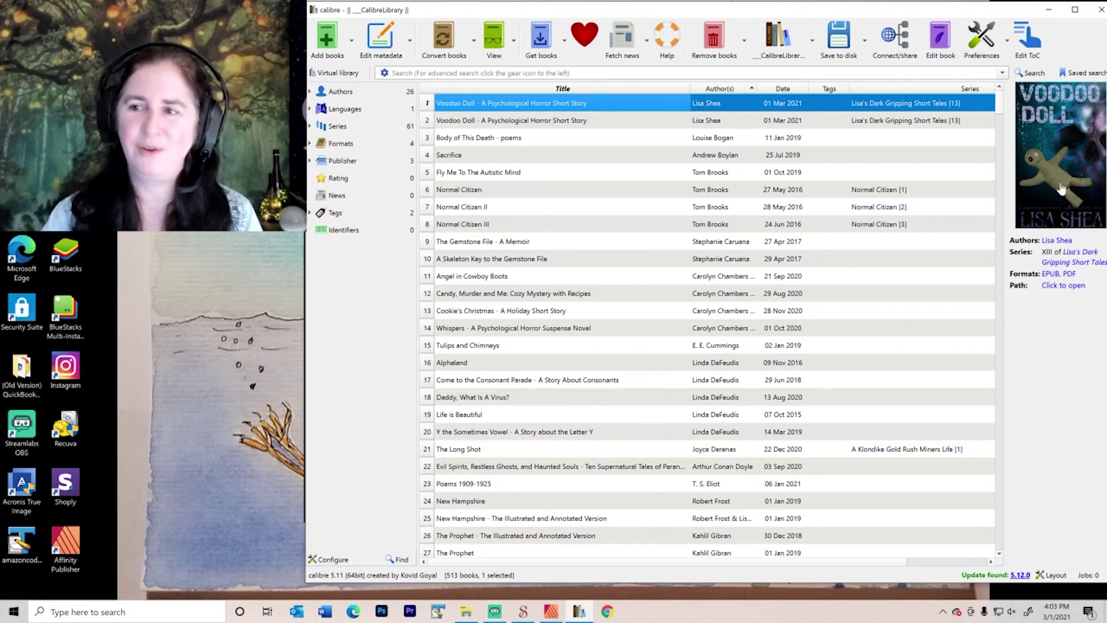
- Open the converted EPUB in an enlarged e-book viewer, check the cover and text formatting on the first pages, and close it
click(1049, 275)
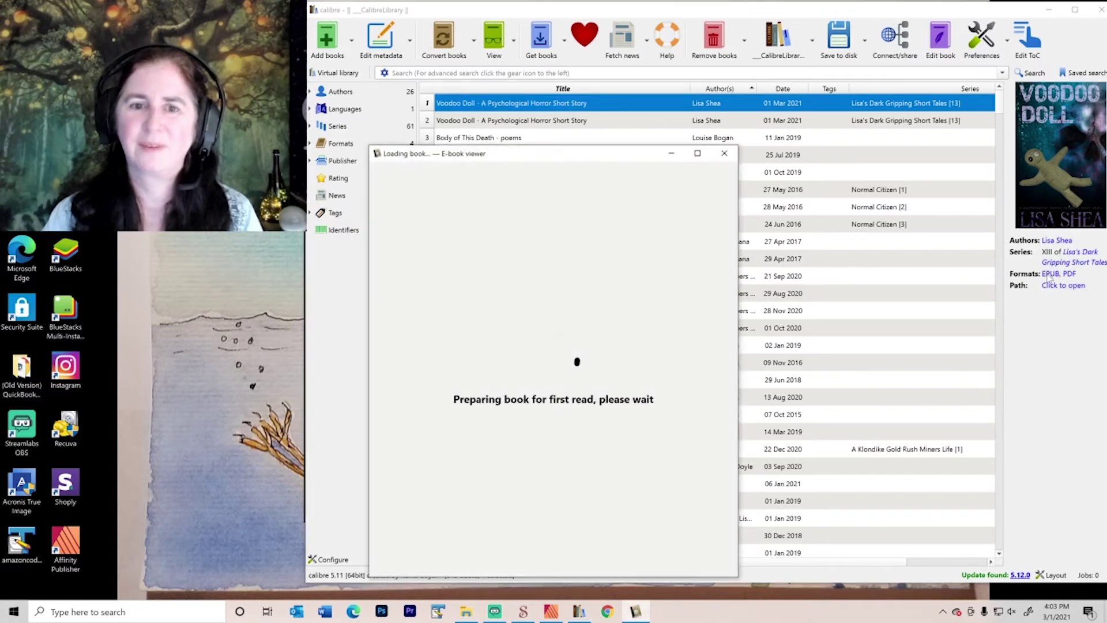
drag(643, 163, 633, 47)
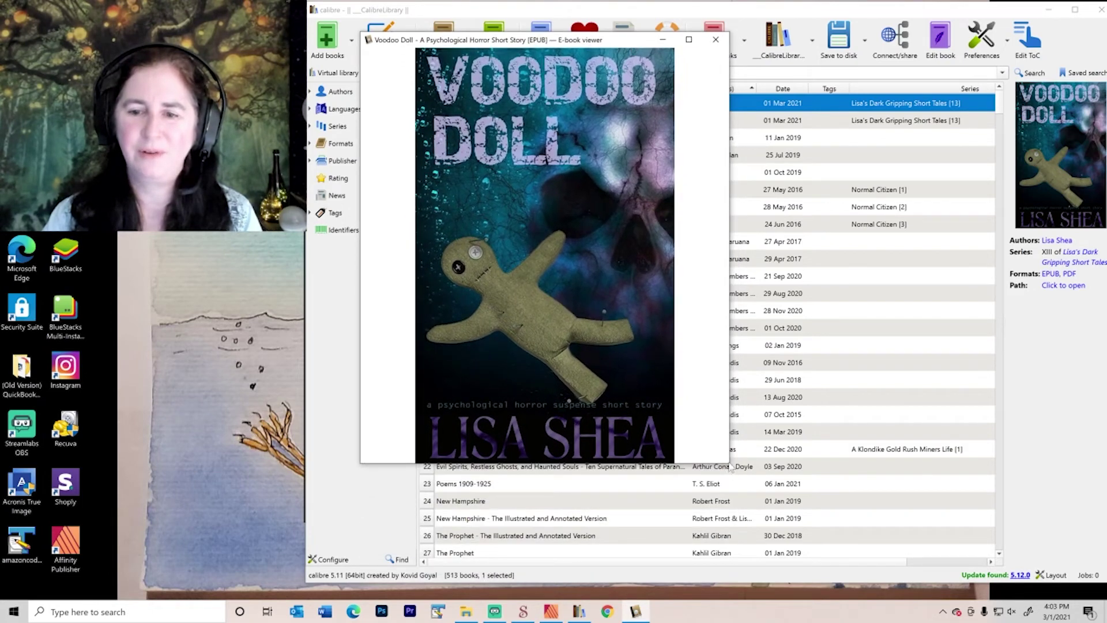
drag(729, 463, 815, 570)
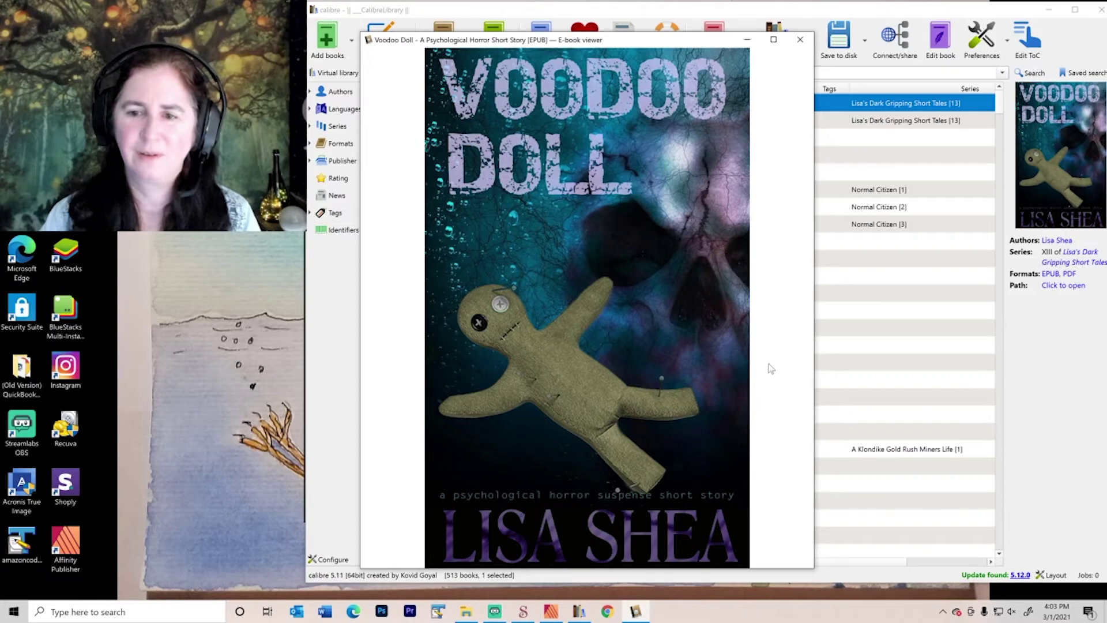
click(748, 416)
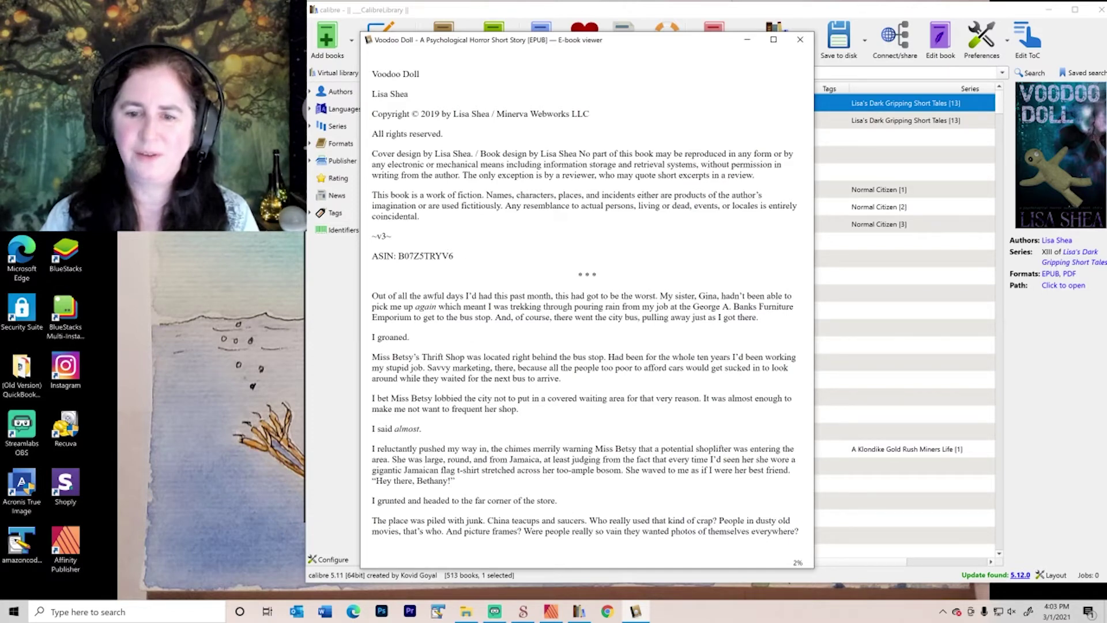
key(Page_Down)
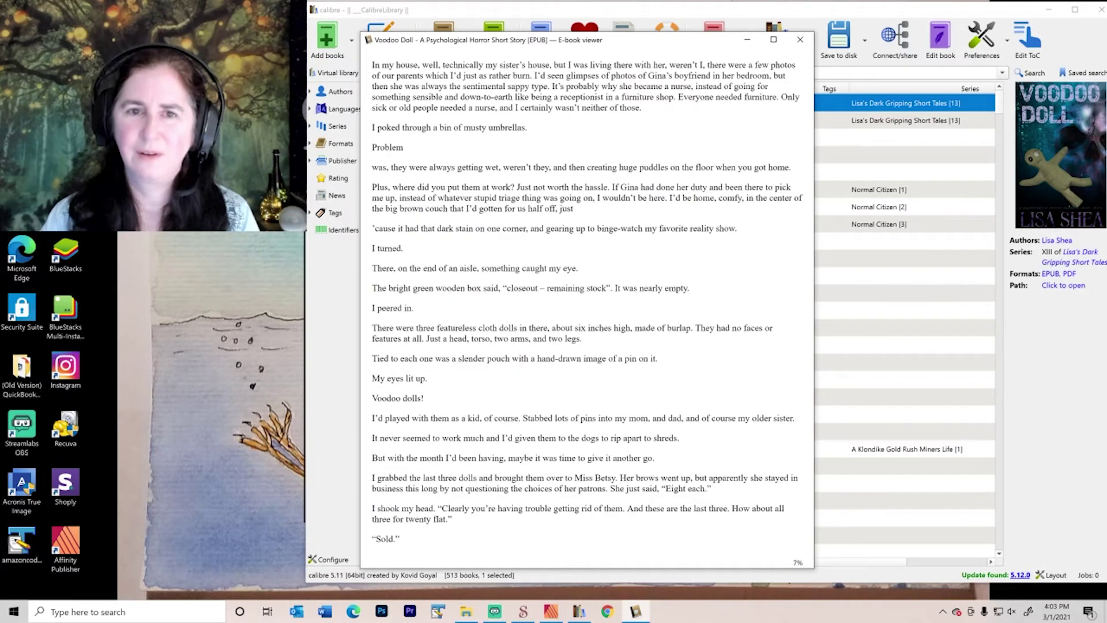
key(Page_Down)
key(Page_Up)
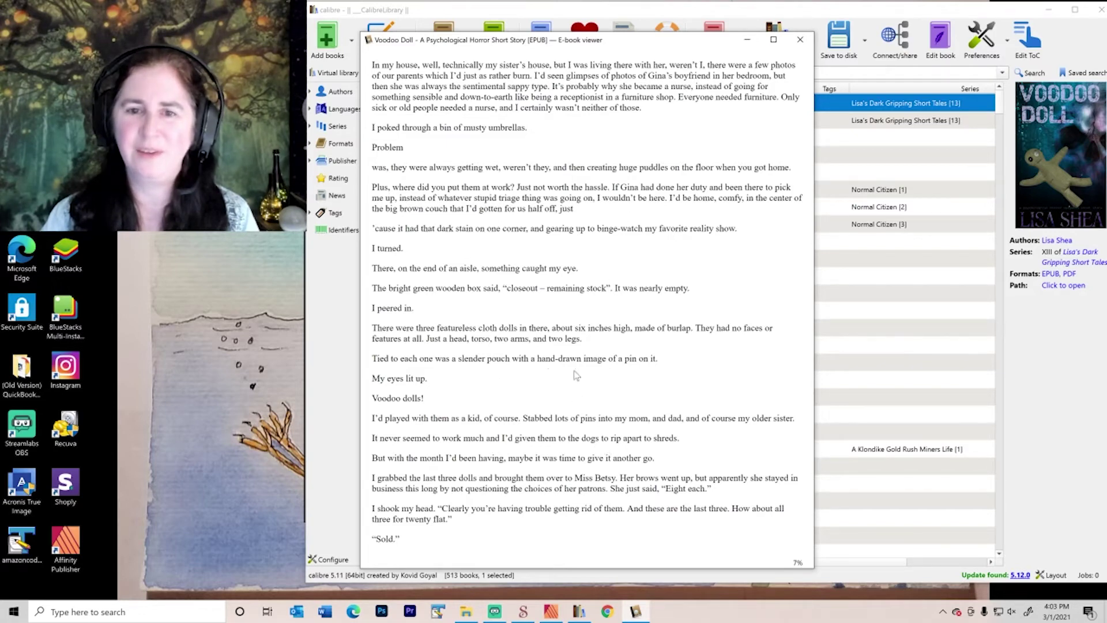
scroll(560, 437, down, 1)
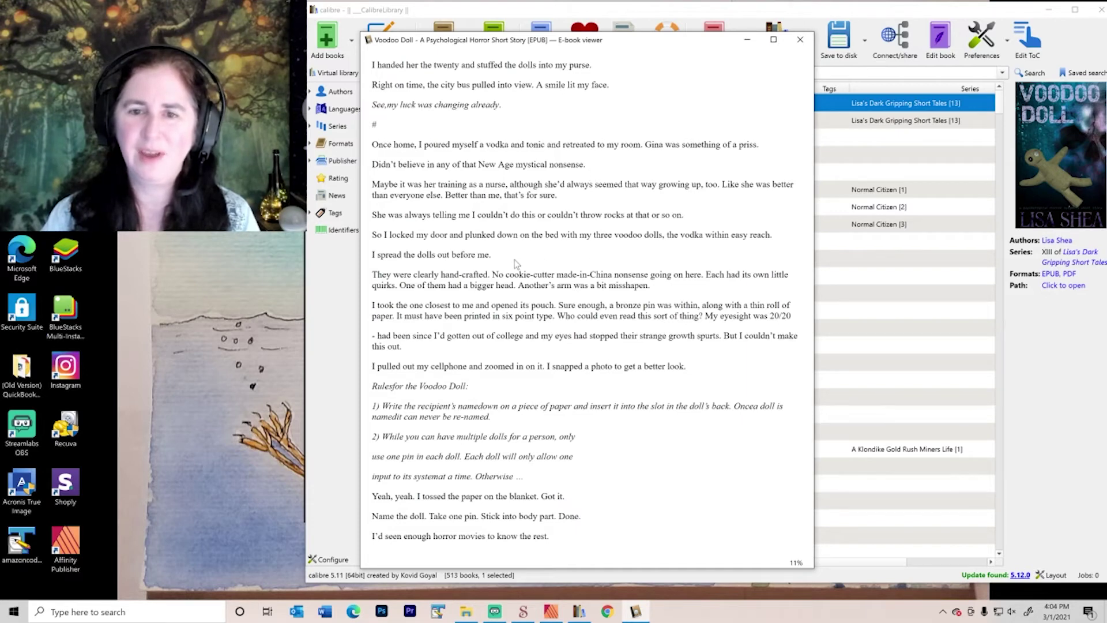
click(799, 41)
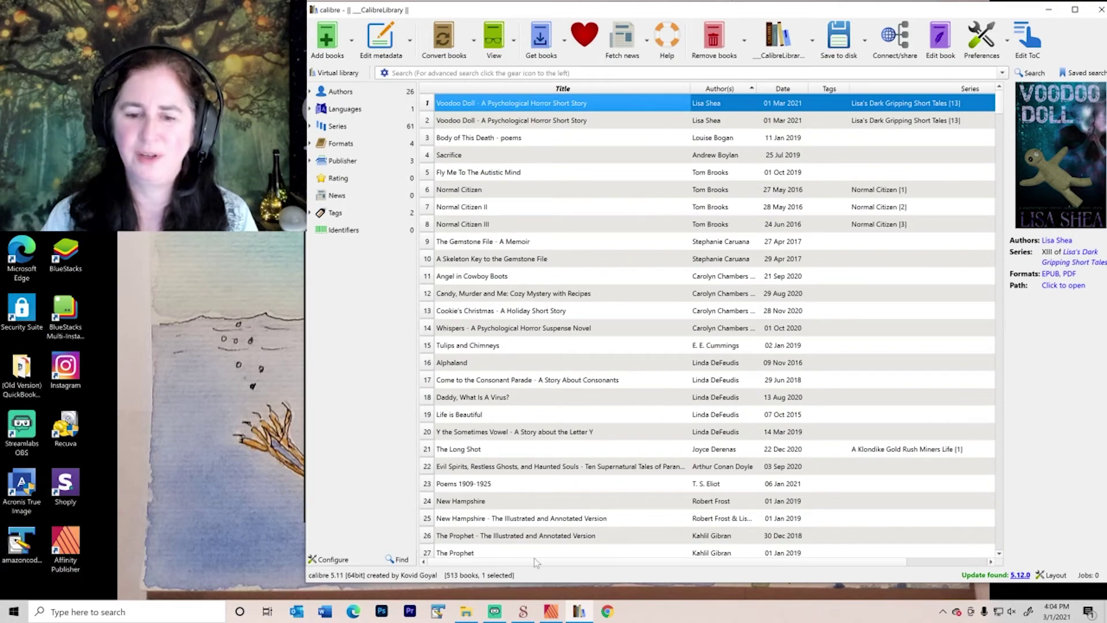
- Switch to Sigil and open the newly converted EPUB from library folder "Voodoo Doll - A Psychological Horro (526)", letting its HTML files be fixed automatically
click(523, 613)
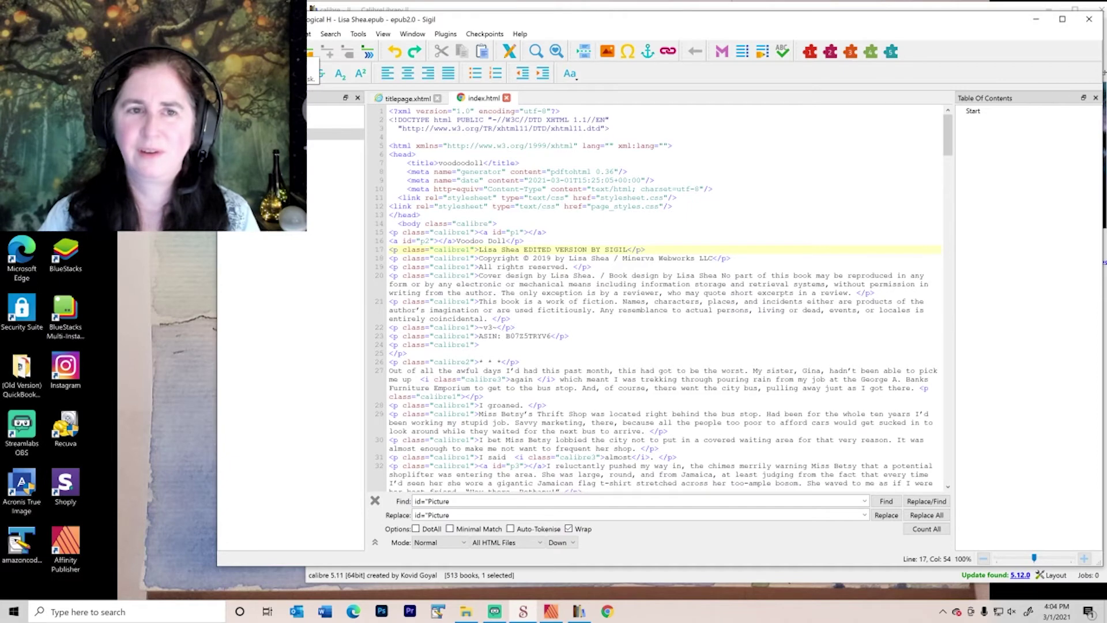
click(226, 34)
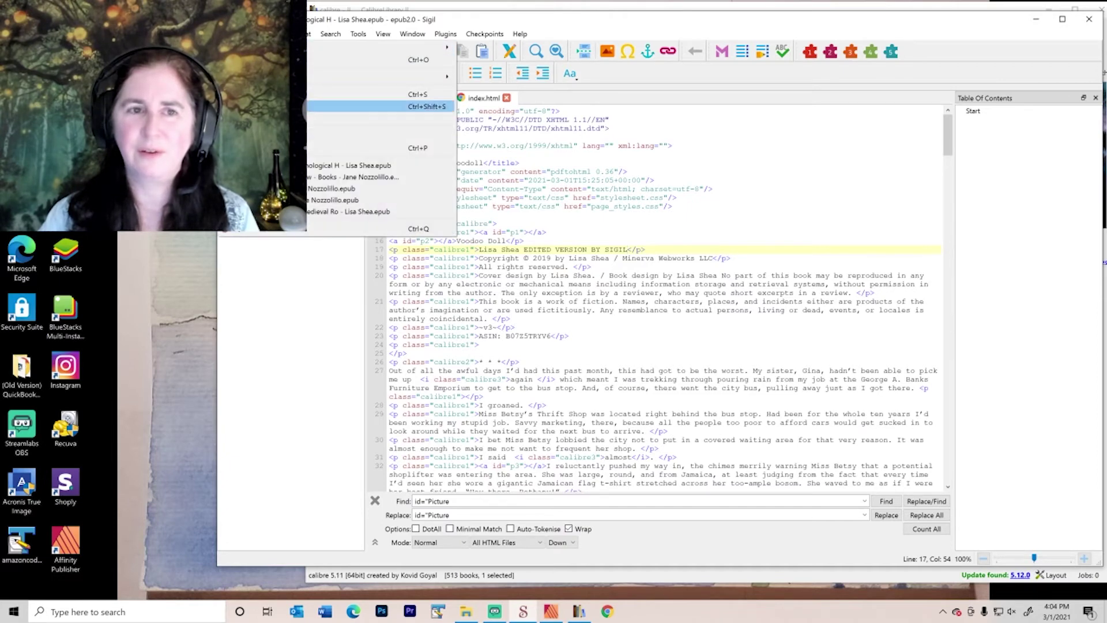
mouse_move(248, 77)
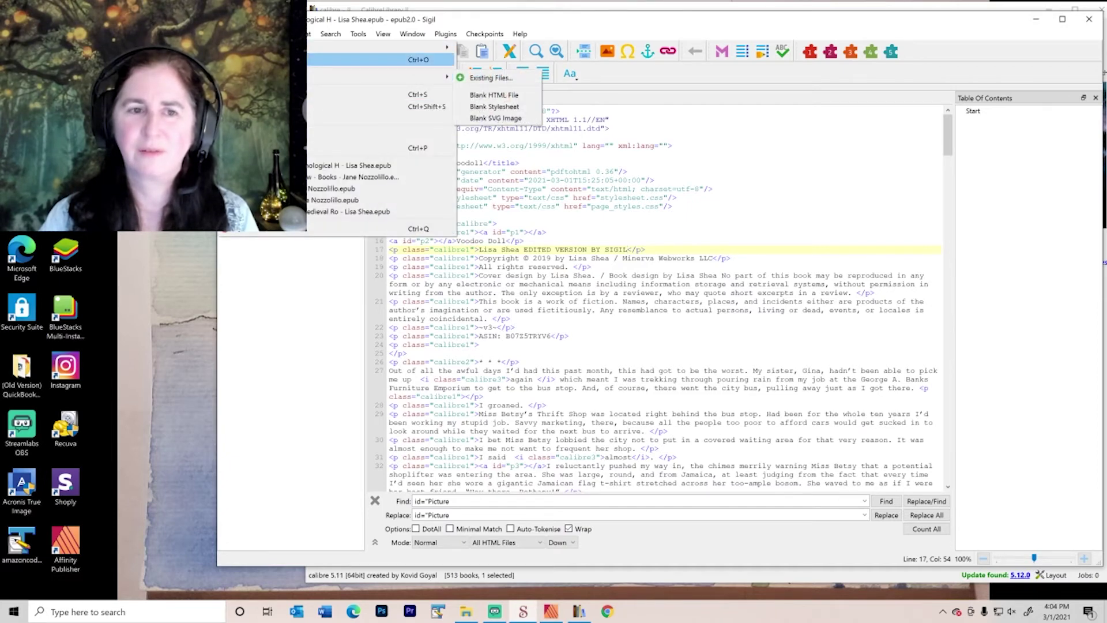
click(248, 60)
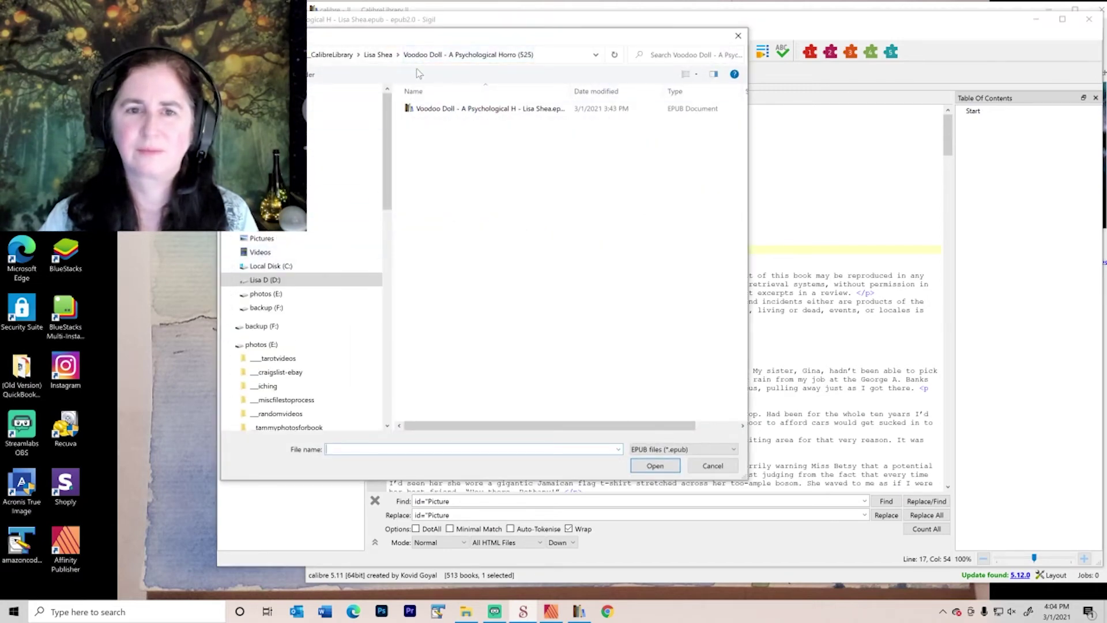
click(378, 54)
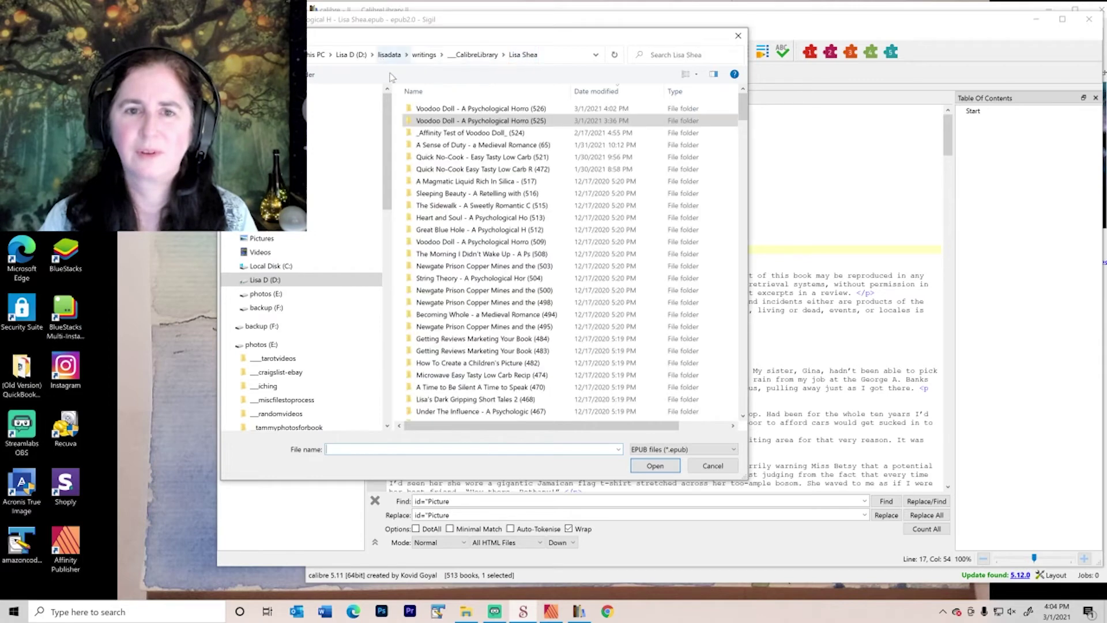
double_click(450, 120)
double_click(452, 110)
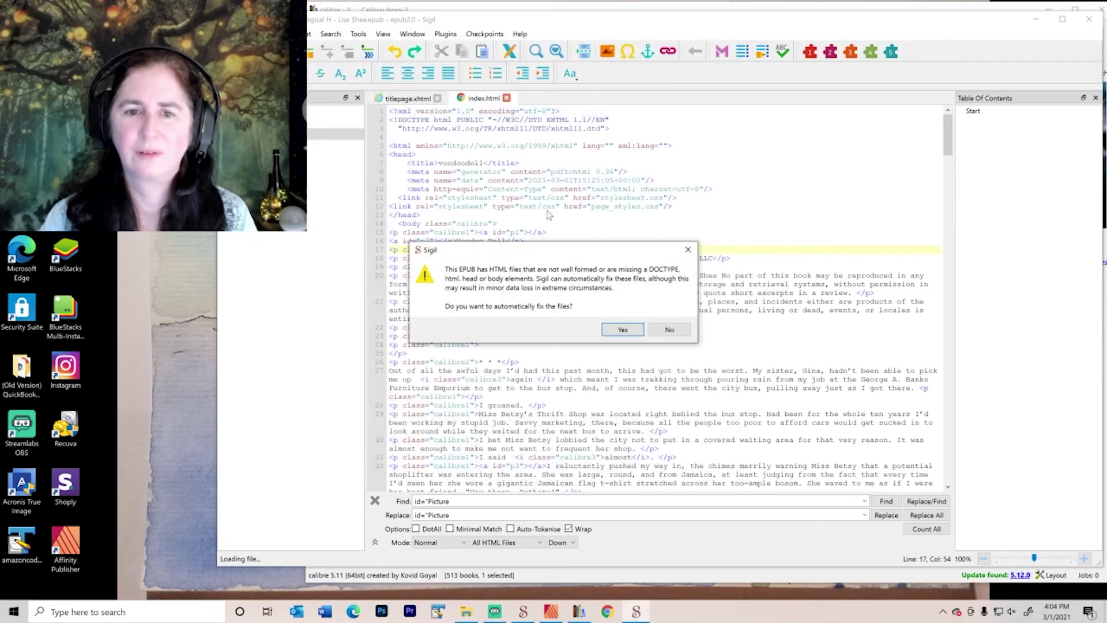
click(620, 332)
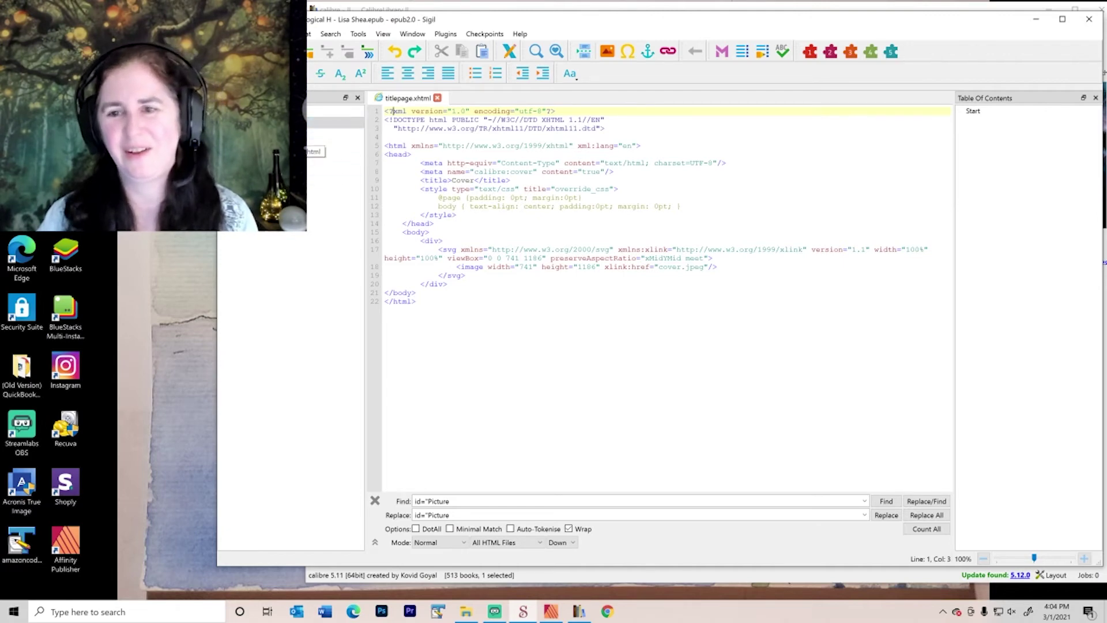
- Add "EDITED WITH SIGIL" after the "Voodoo Doll" title line in index.html and bring the whole Sigil window into view
double_click(334, 133)
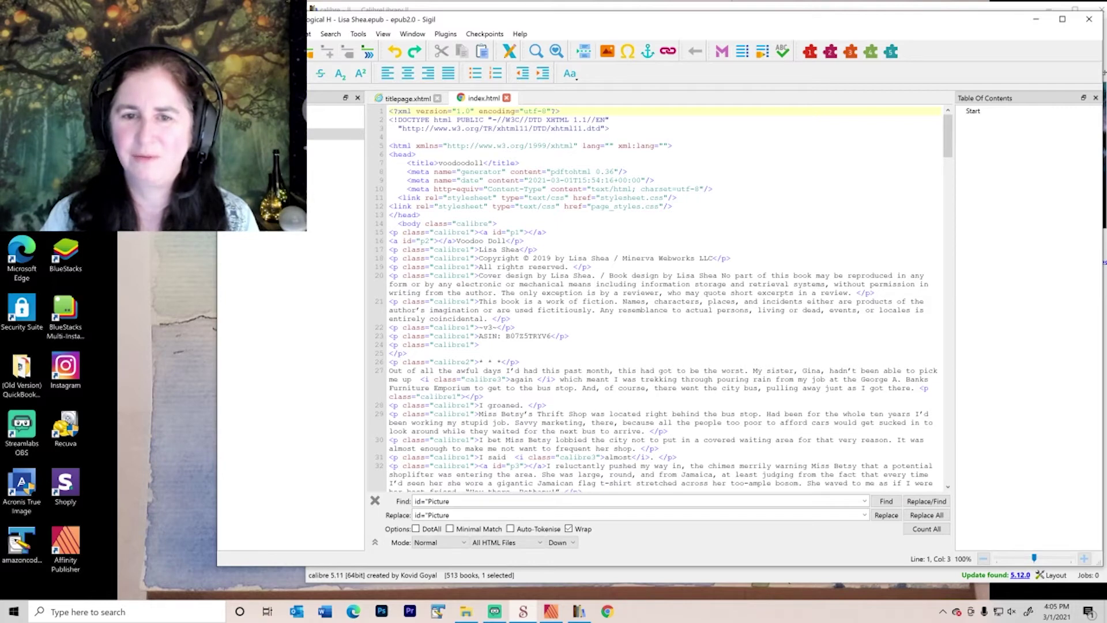
click(506, 241)
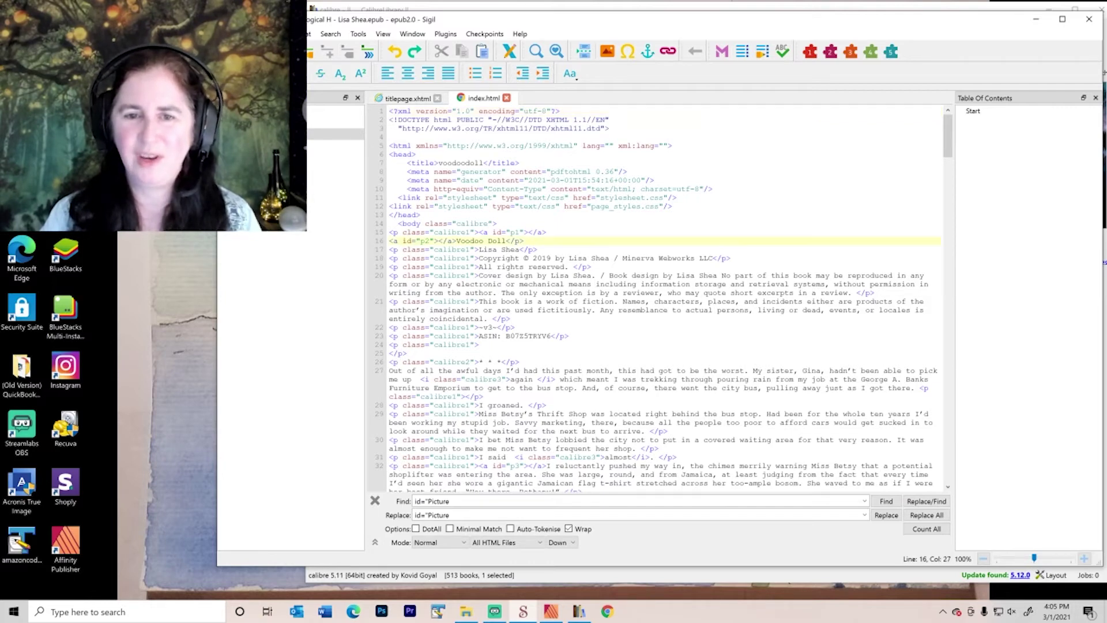
text(EDITED H)
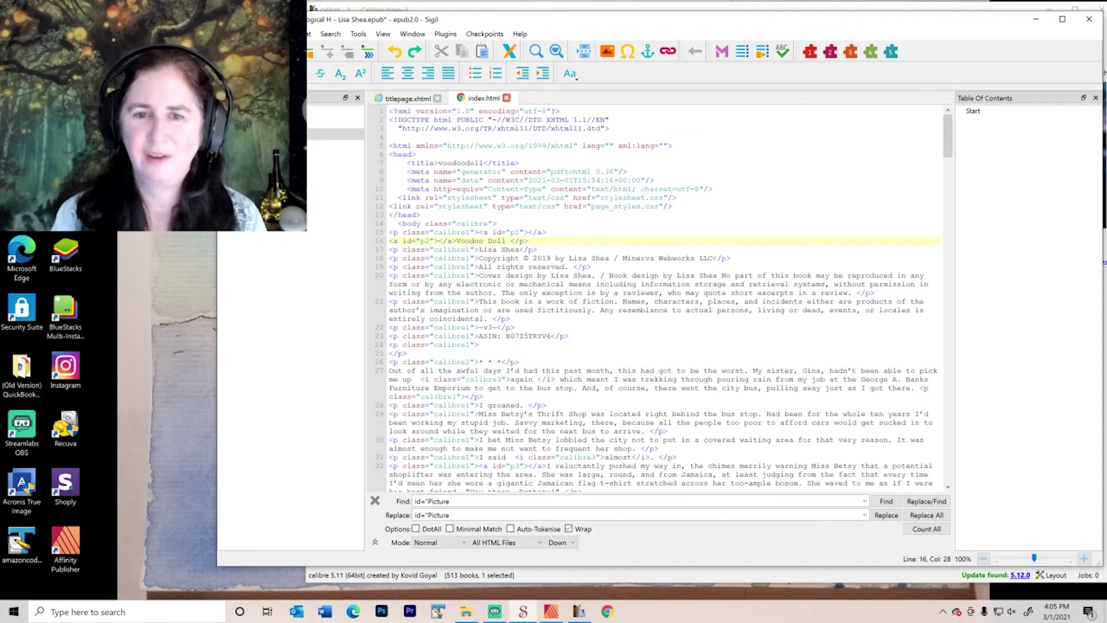
text(ITH SIGIL)
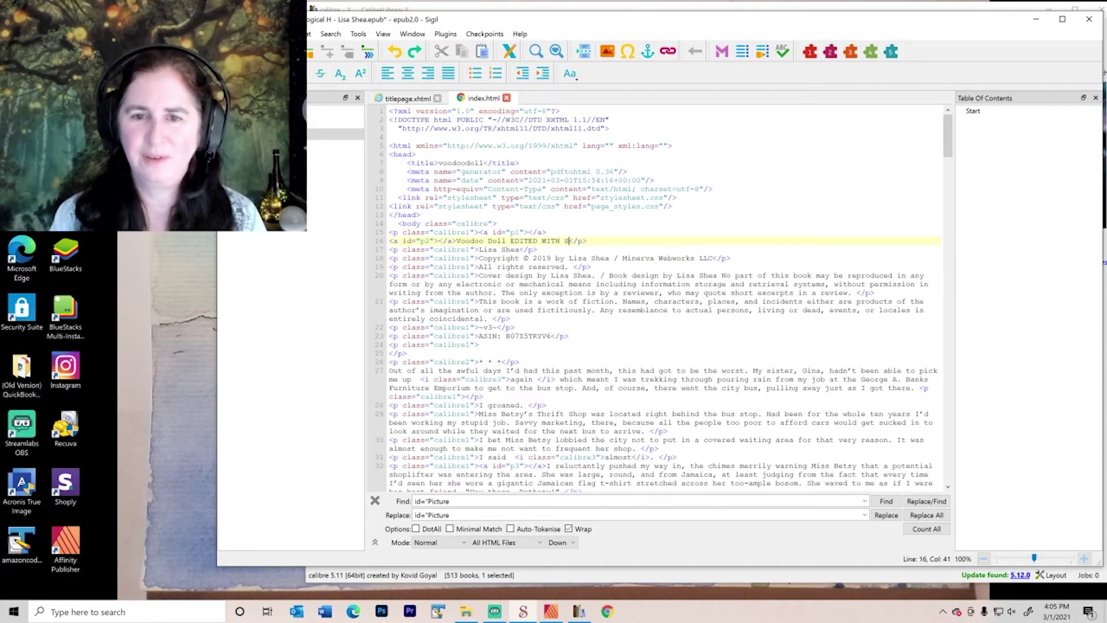
click(600, 284)
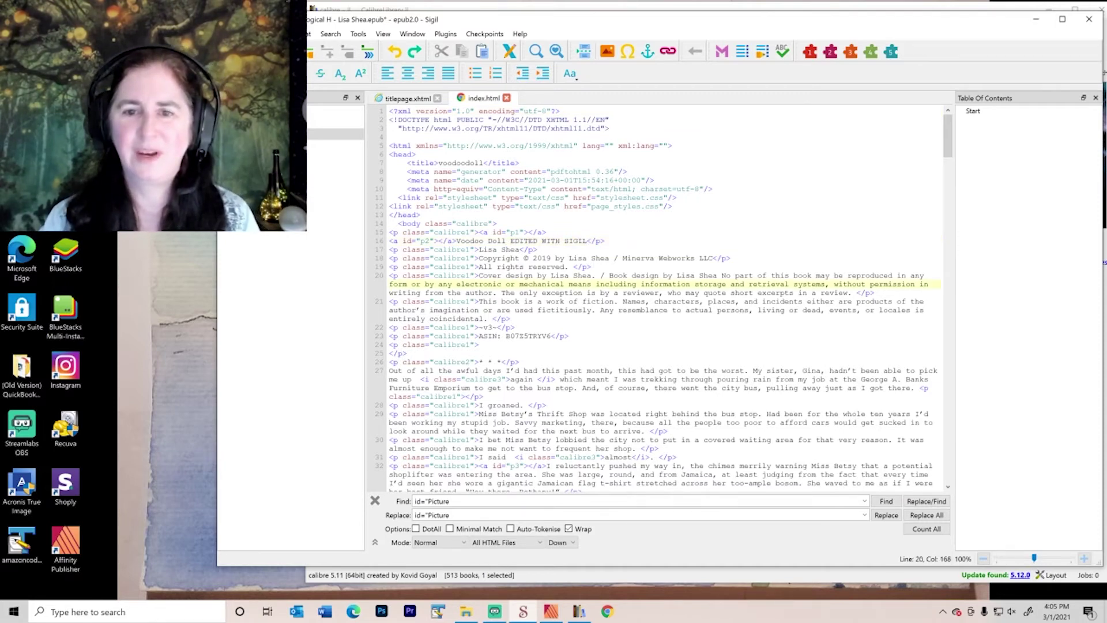
drag(468, 23, 555, 17)
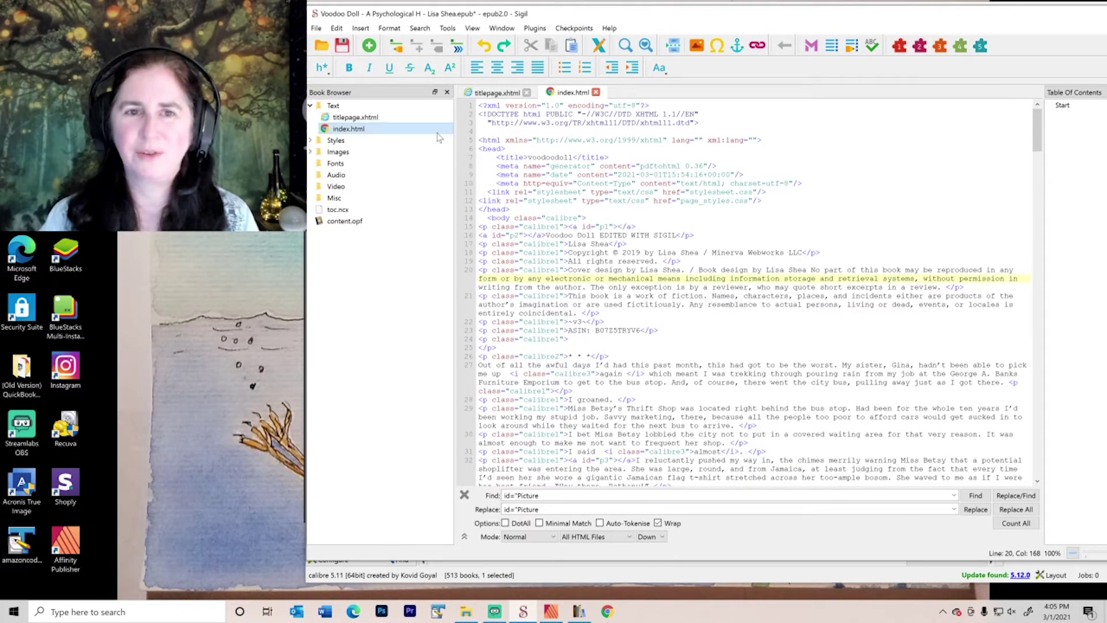
- Reopen the Voodoo Doll EPUB, discarding unsaved changes and letting its HTML files be fixed automatically, and open index.html for editing
click(322, 46)
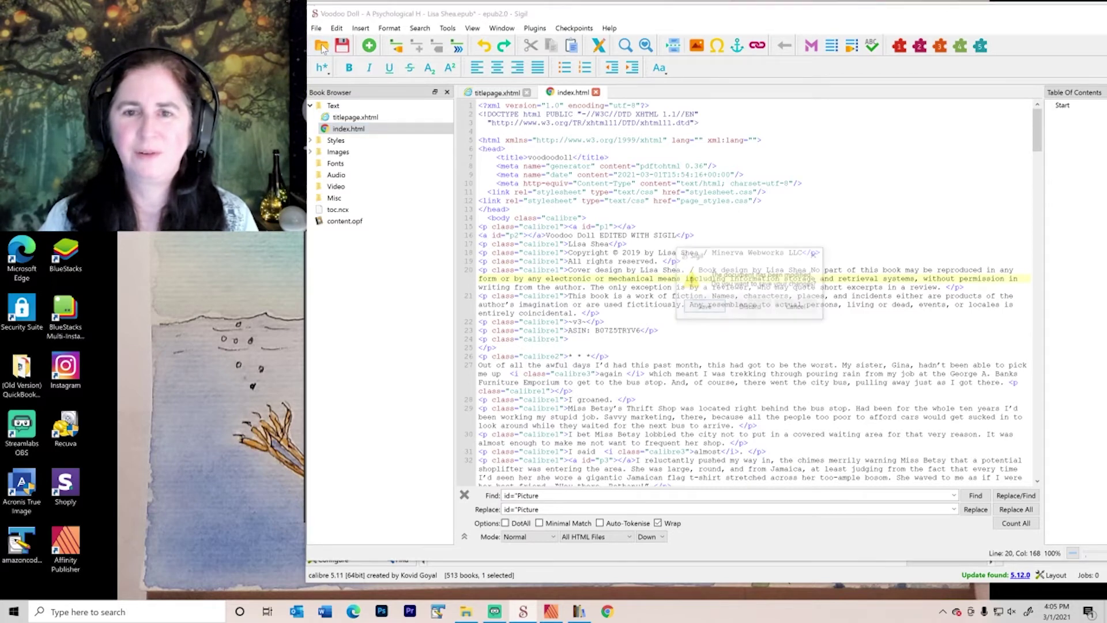
click(750, 307)
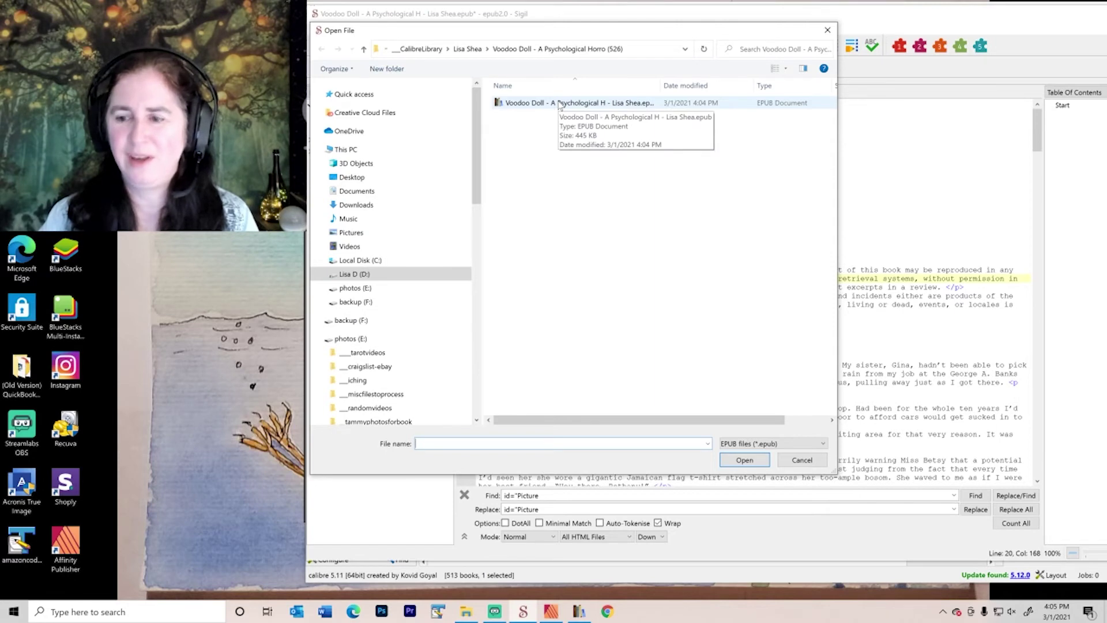
double_click(560, 104)
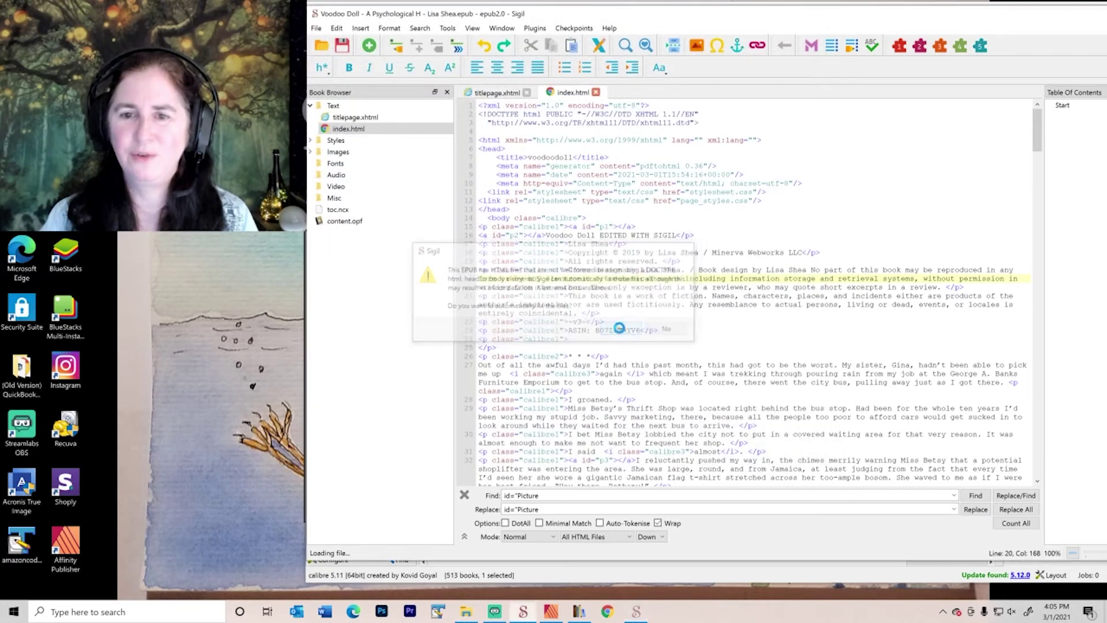
click(622, 330)
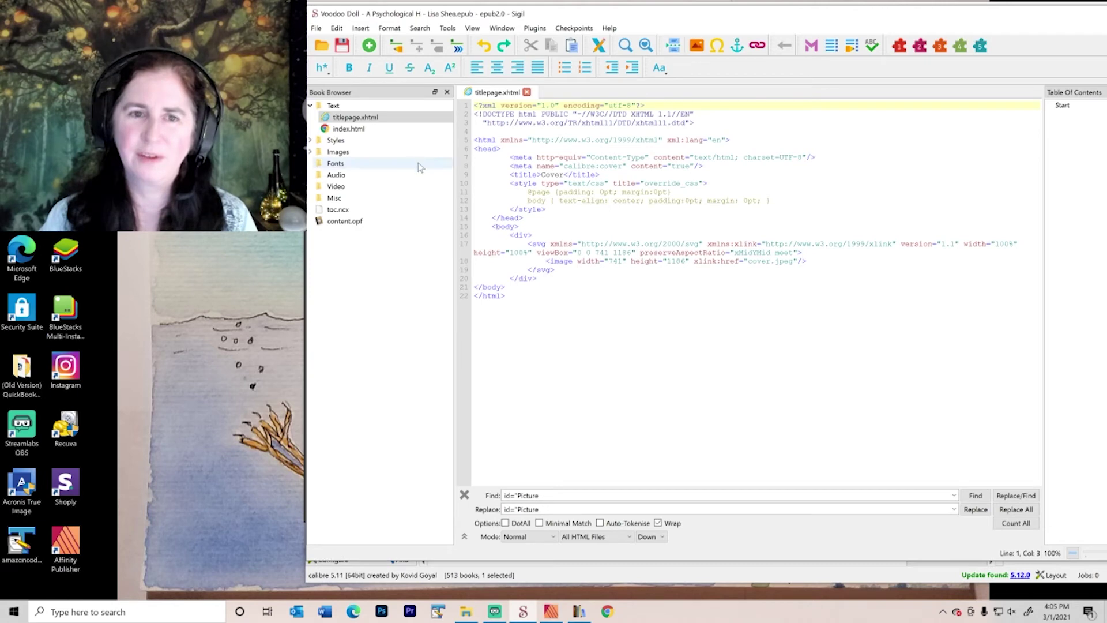
click(367, 130)
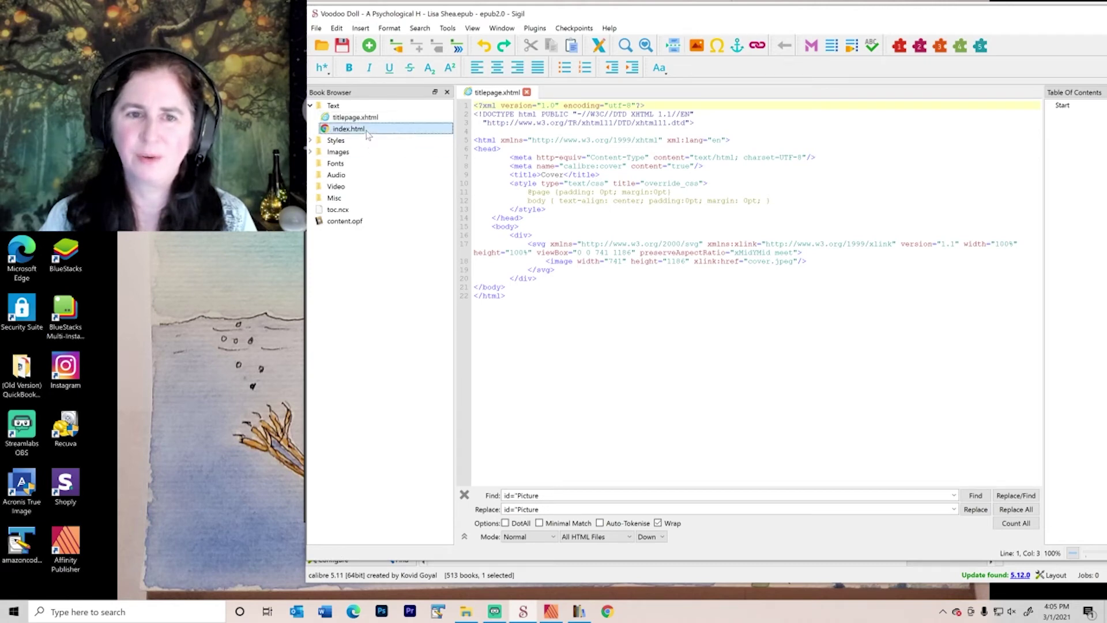
double_click(366, 129)
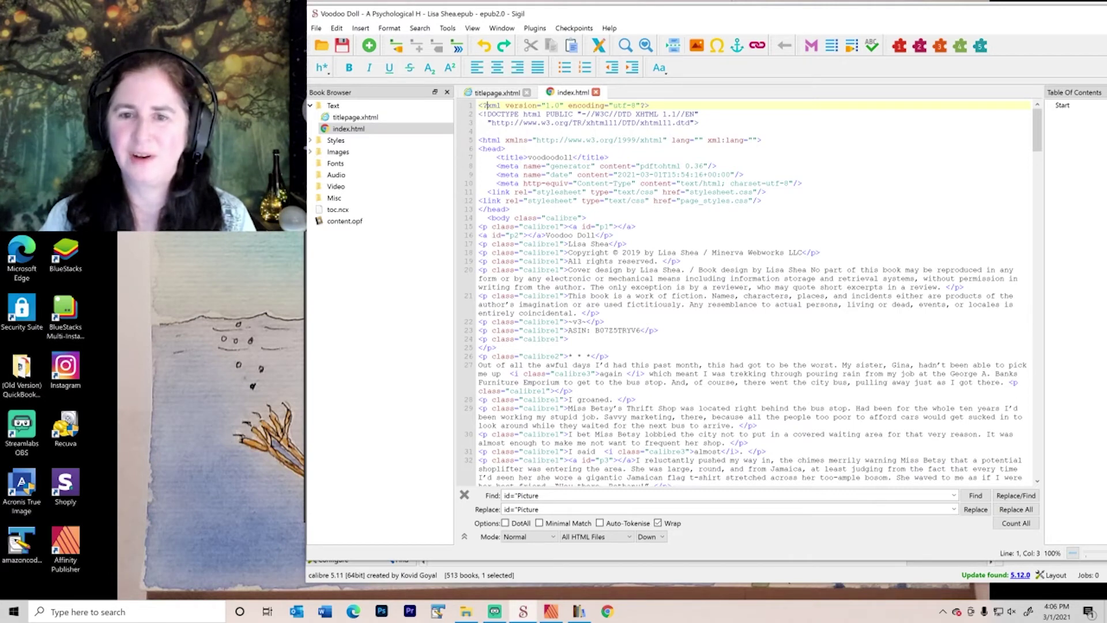
- Add "EDITED WITH SIGIL" after the "Voodoo Doll" title line in index.html and save the EPUB
click(596, 235)
text(E)
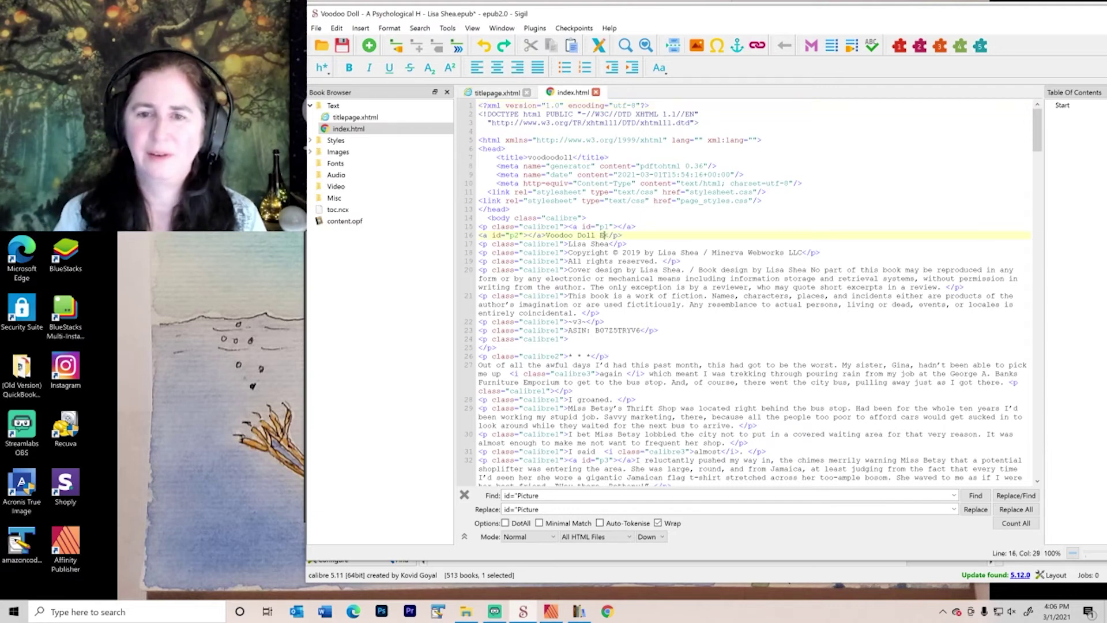
text(DITED WITH SIGIL)
click(964, 287)
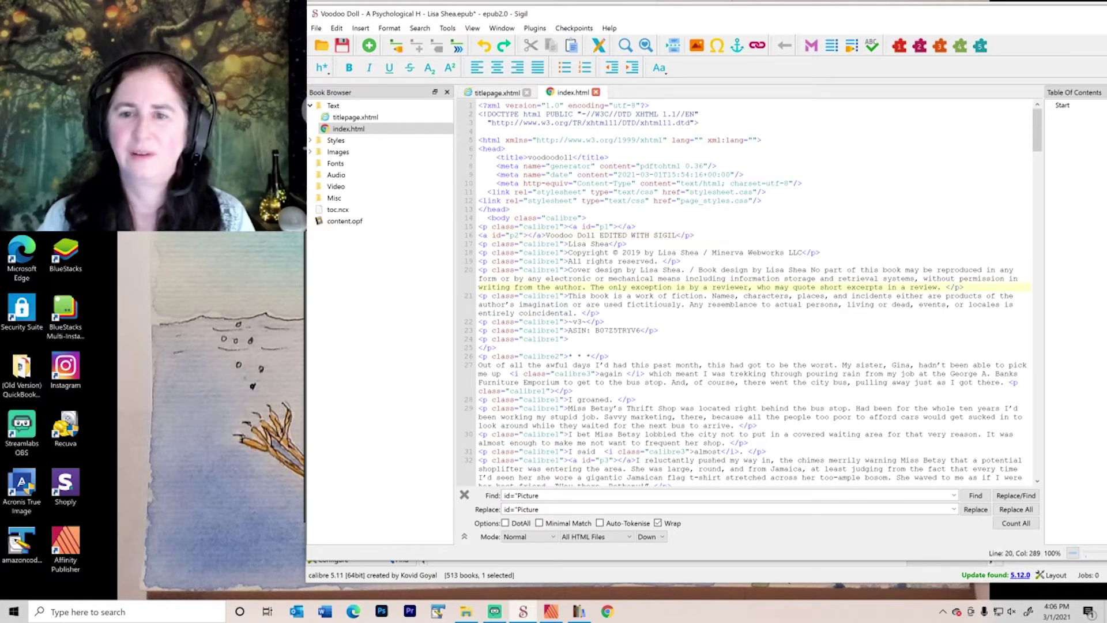
click(344, 46)
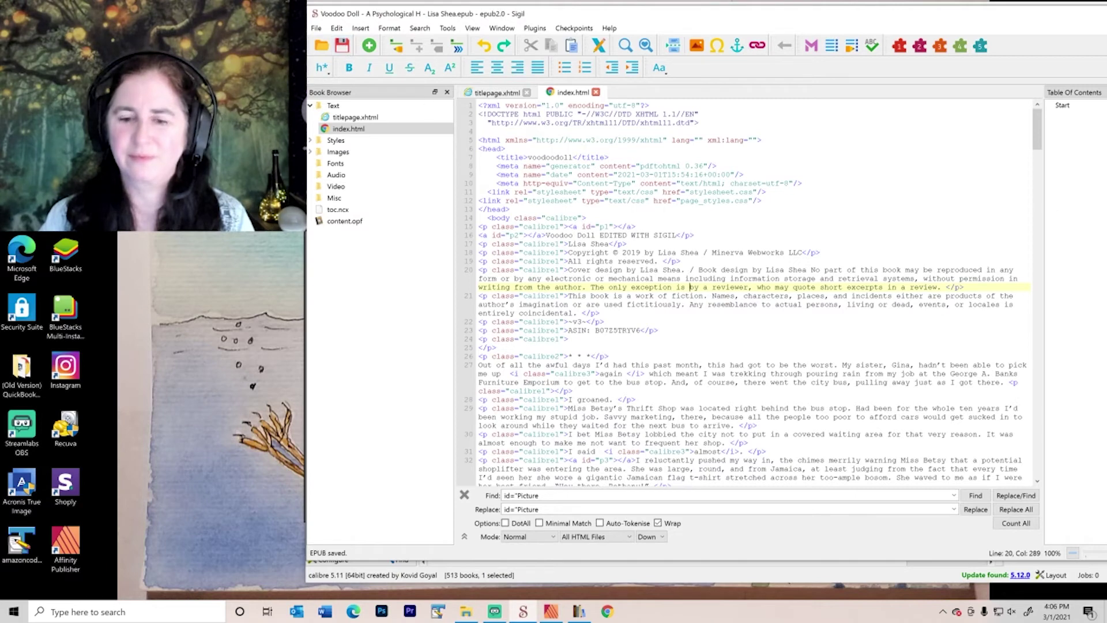
- Switch to calibre, open the Voodoo Doll EPUB in the e-book viewer and check the edited title line and the following page
click(579, 612)
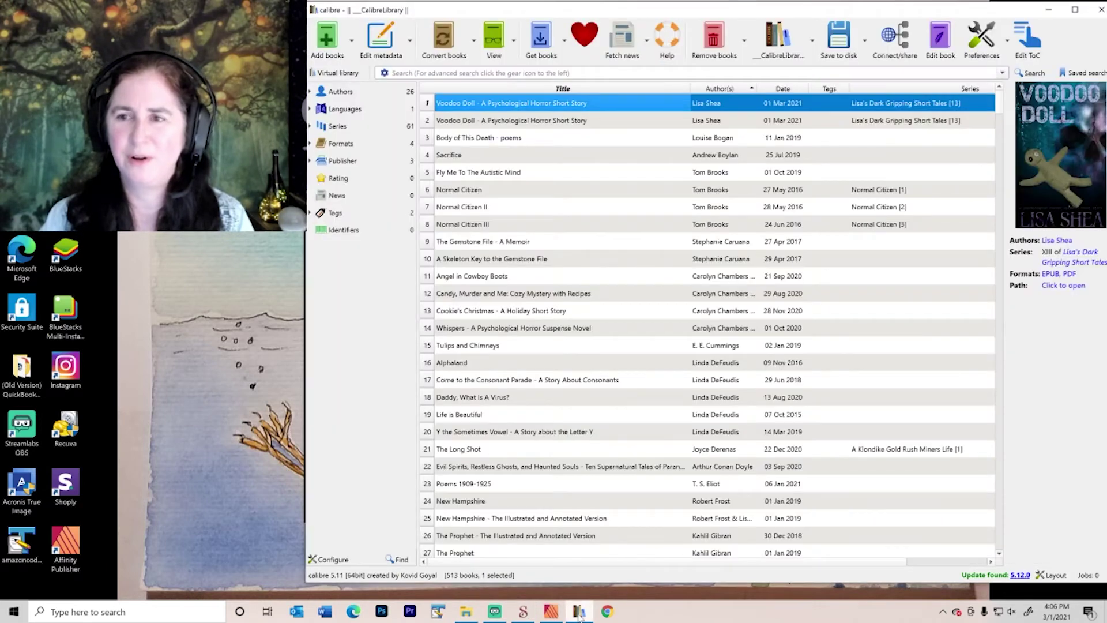
click(1050, 274)
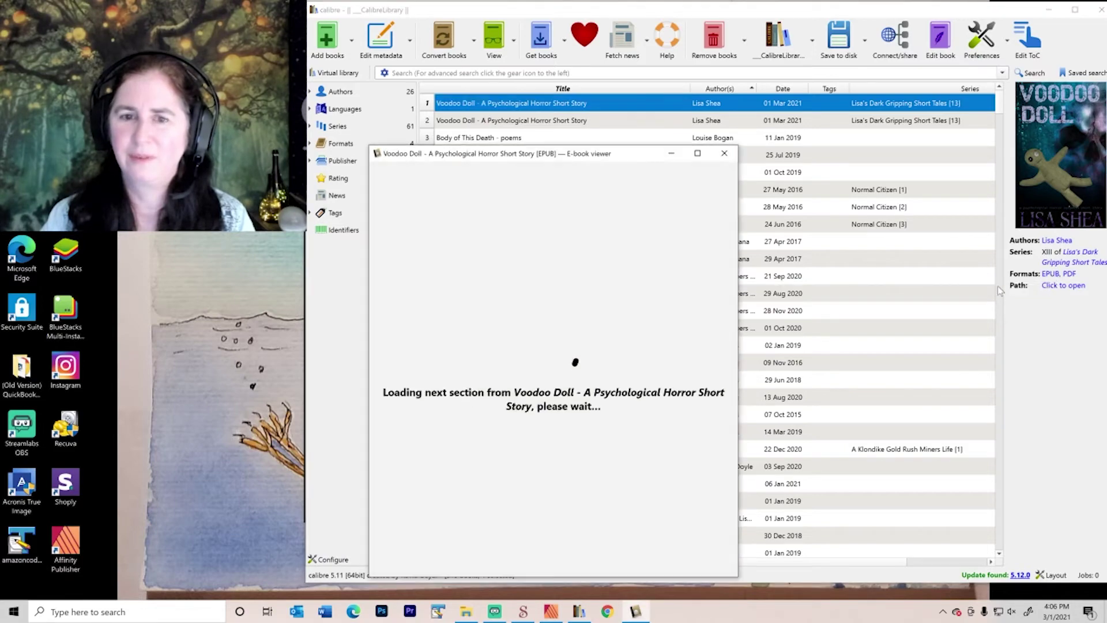
key(Home)
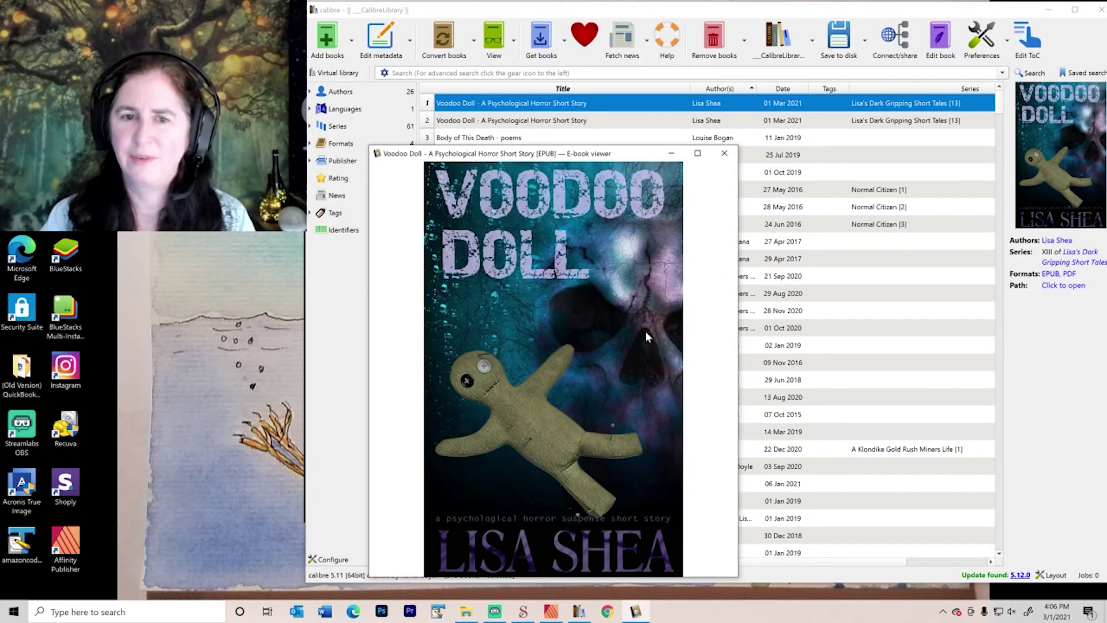
click(646, 331)
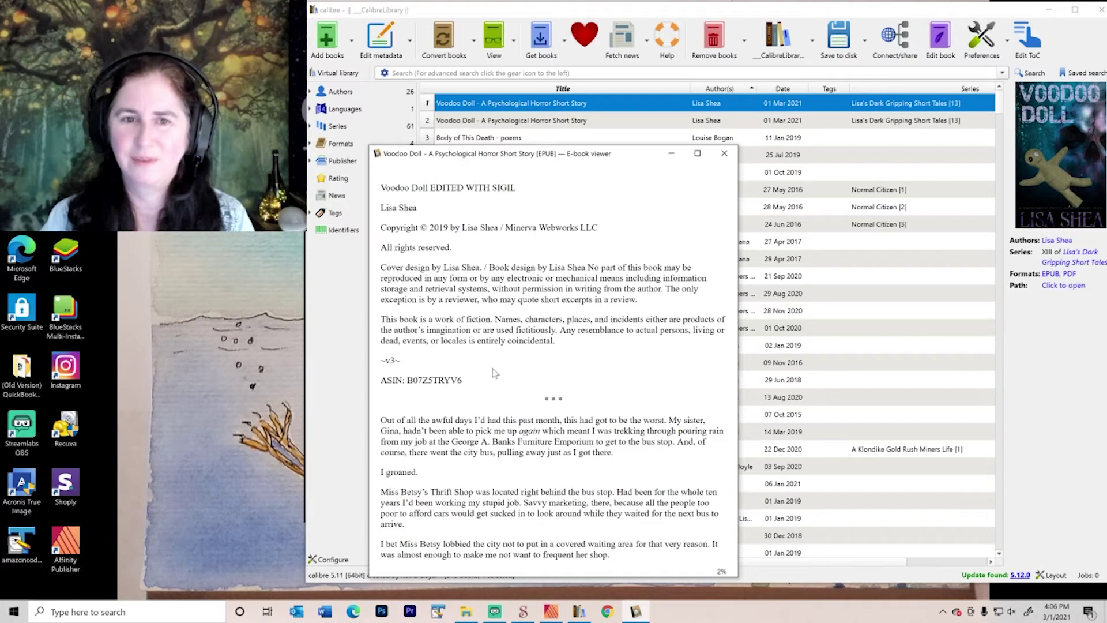
scroll(495, 373, down, 1)
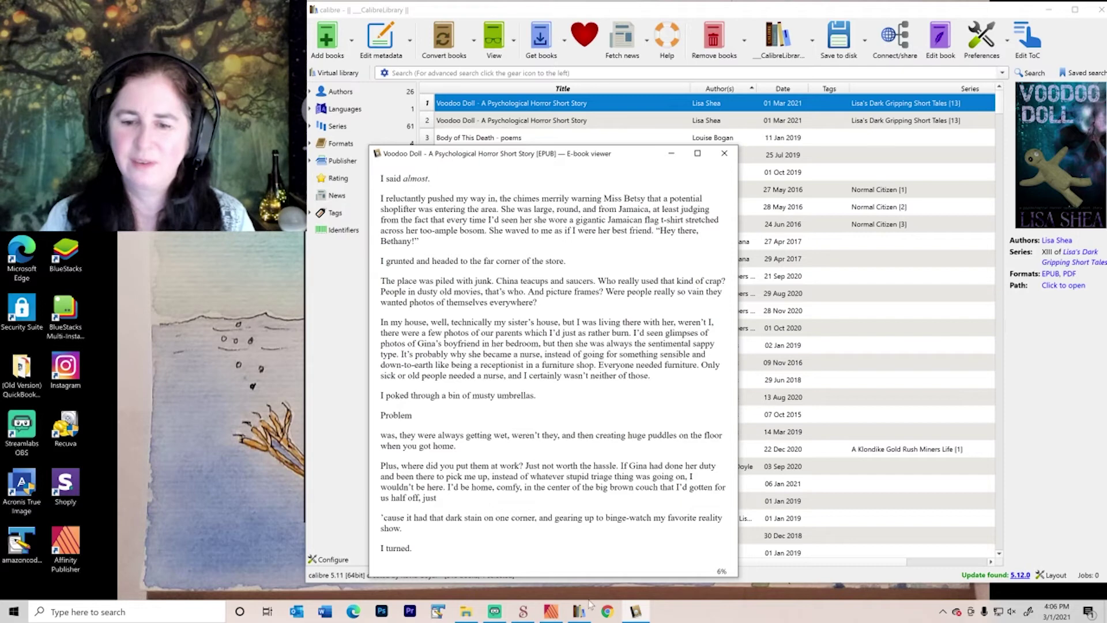
- Switch to Sigil, merge the "Problem" paragraph with the following "was, they were always getting wet" paragraph in index.html, and save the EPUB
mouse_move(639, 616)
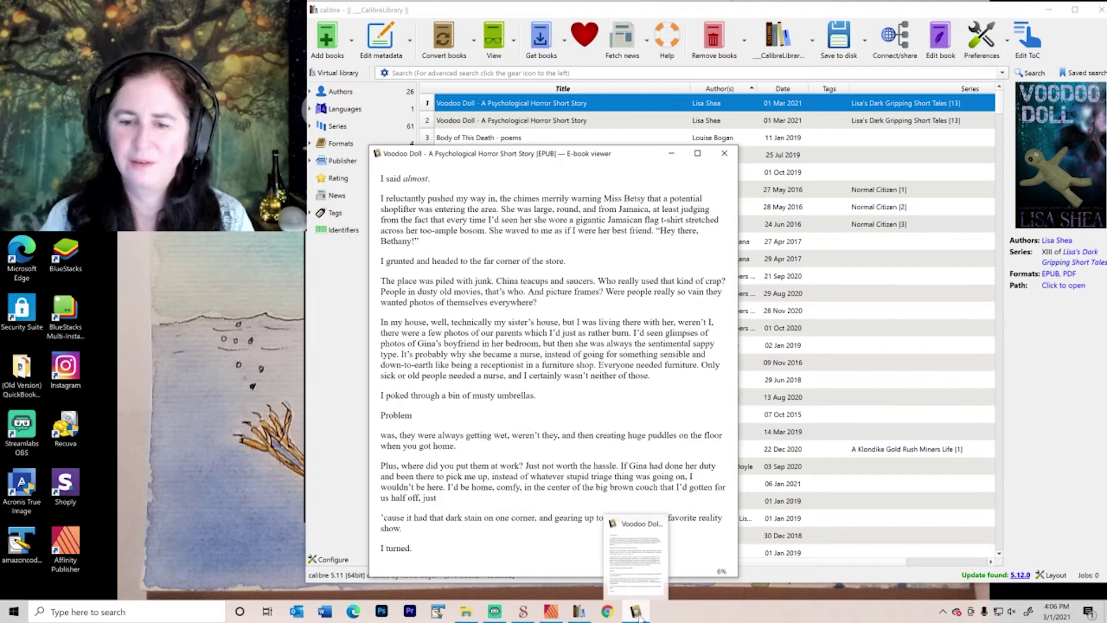
mouse_move(523, 612)
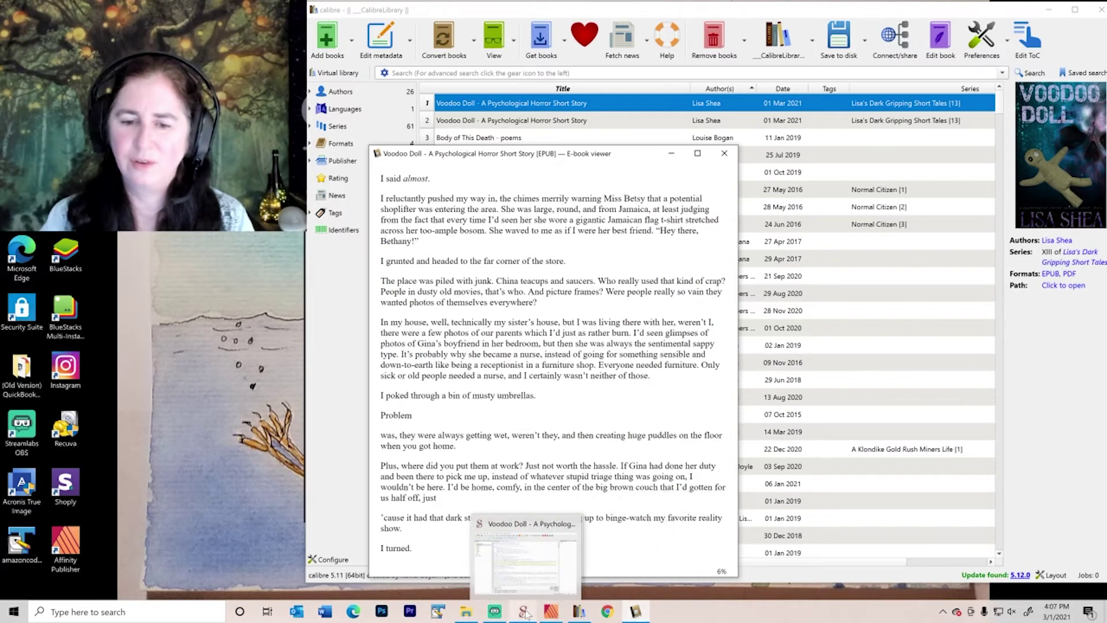
click(571, 548)
scroll(746, 293, down, 4)
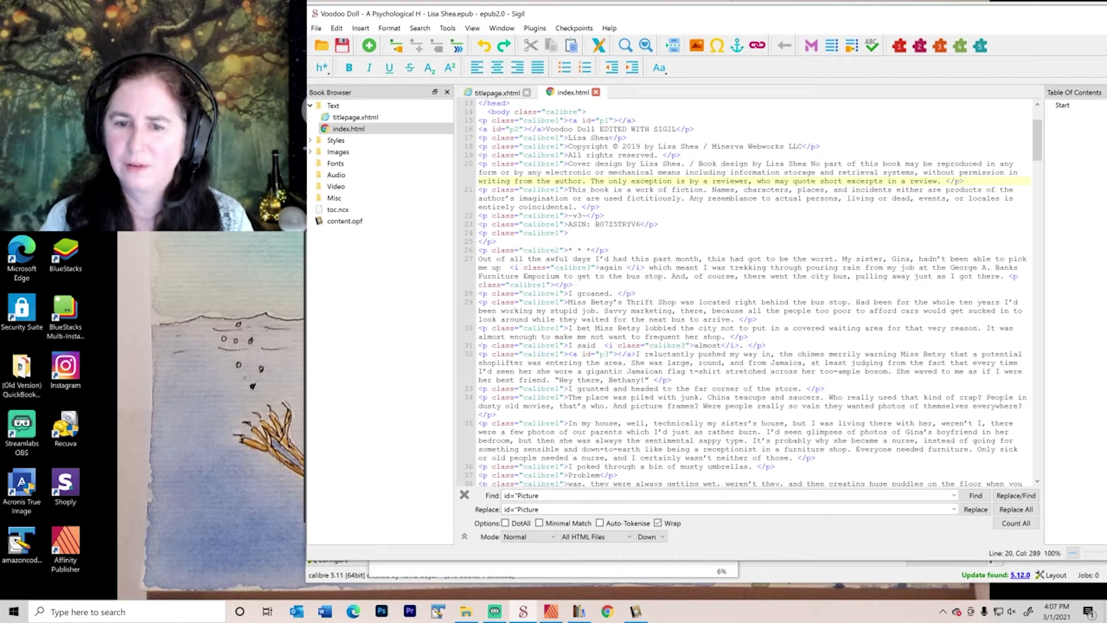
scroll(753, 293, down, 1)
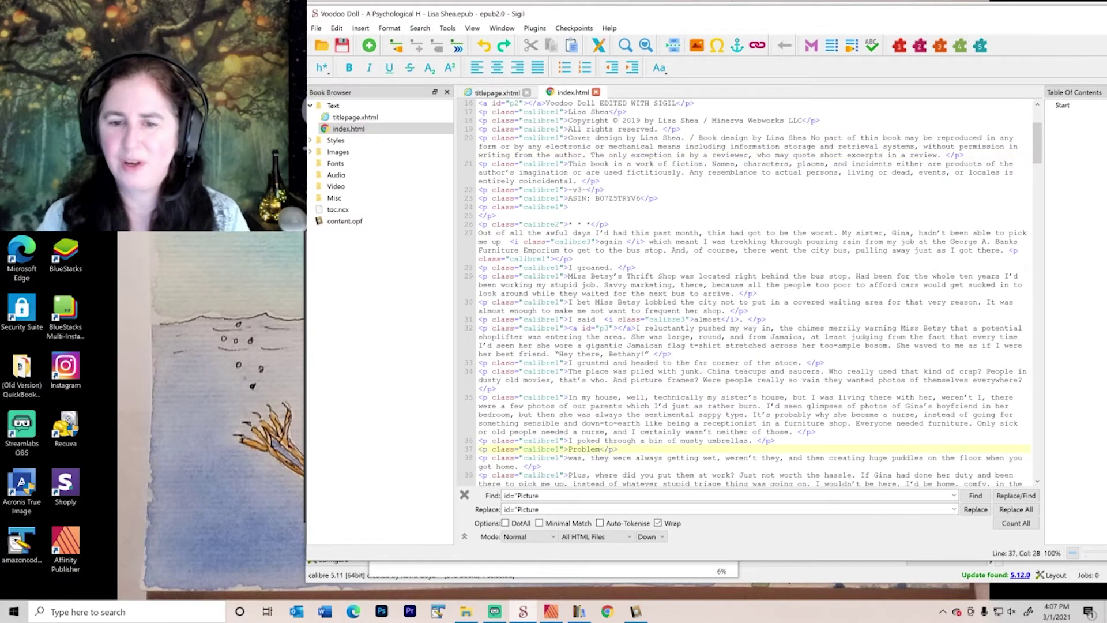
drag(600, 450, 574, 458)
key(shift+Left)
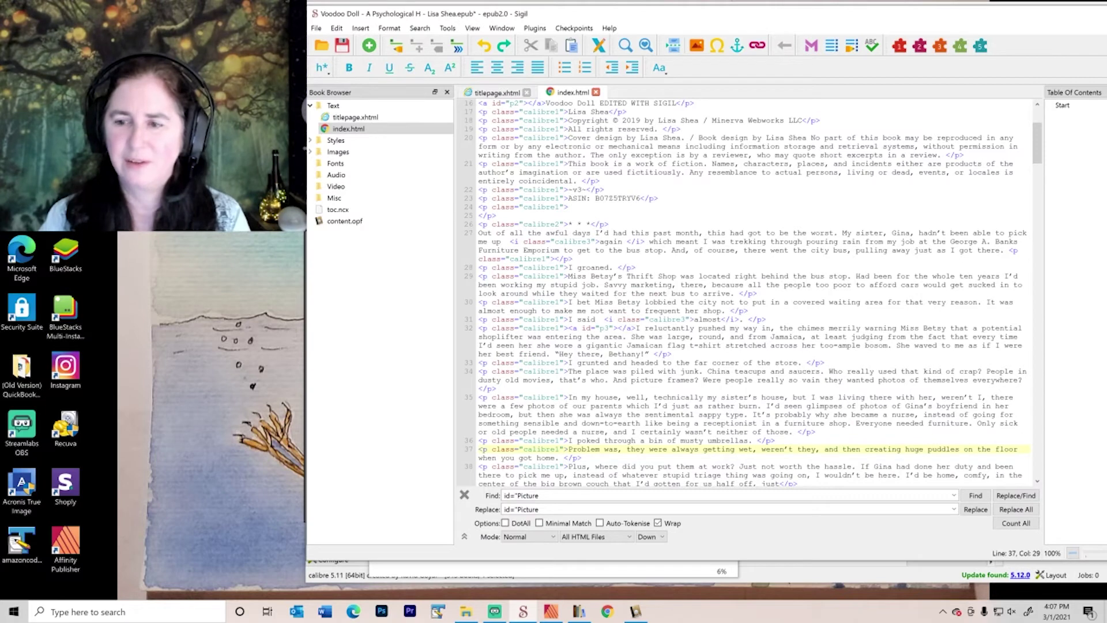
click(342, 46)
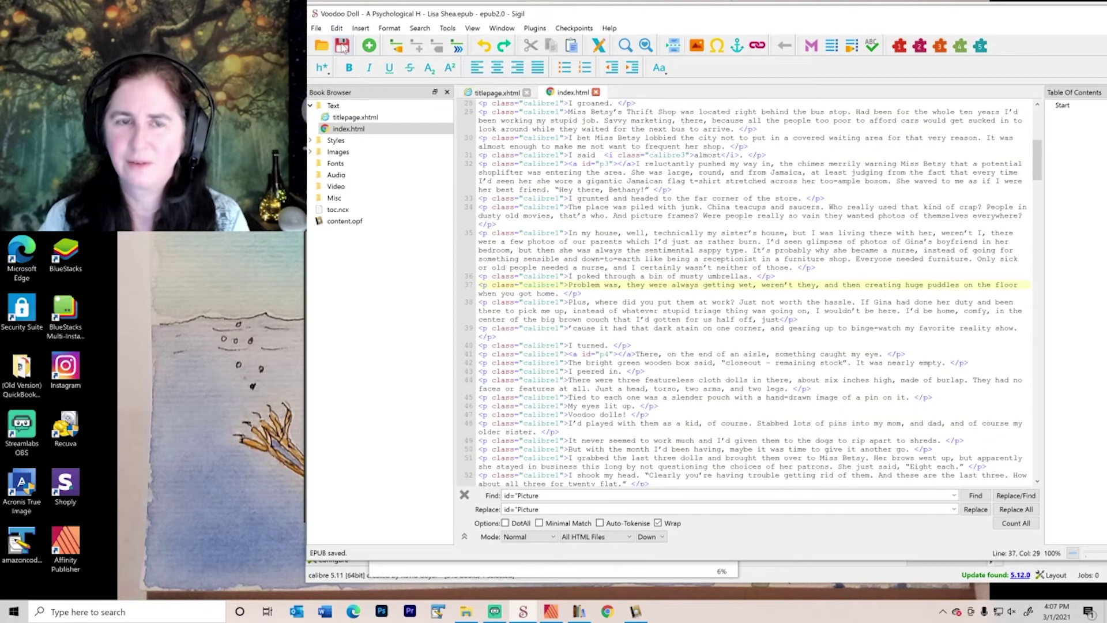
- Close the old e-book viewer, reopen the EPUB from calibre to check the merged "Problem was" paragraph, and close the viewer
click(633, 613)
click(724, 153)
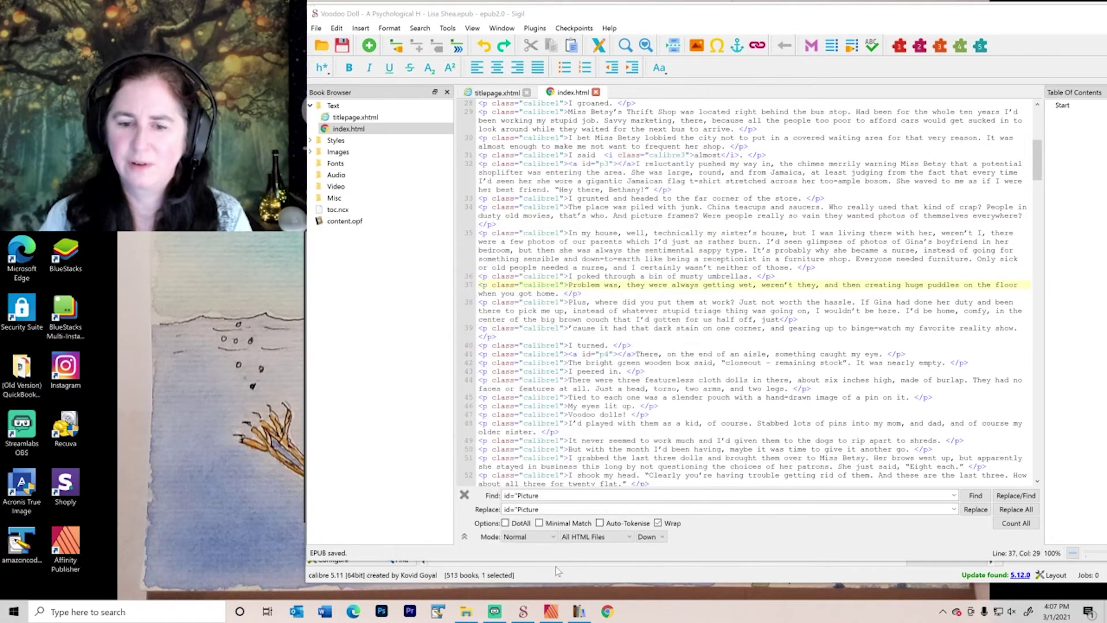
click(579, 611)
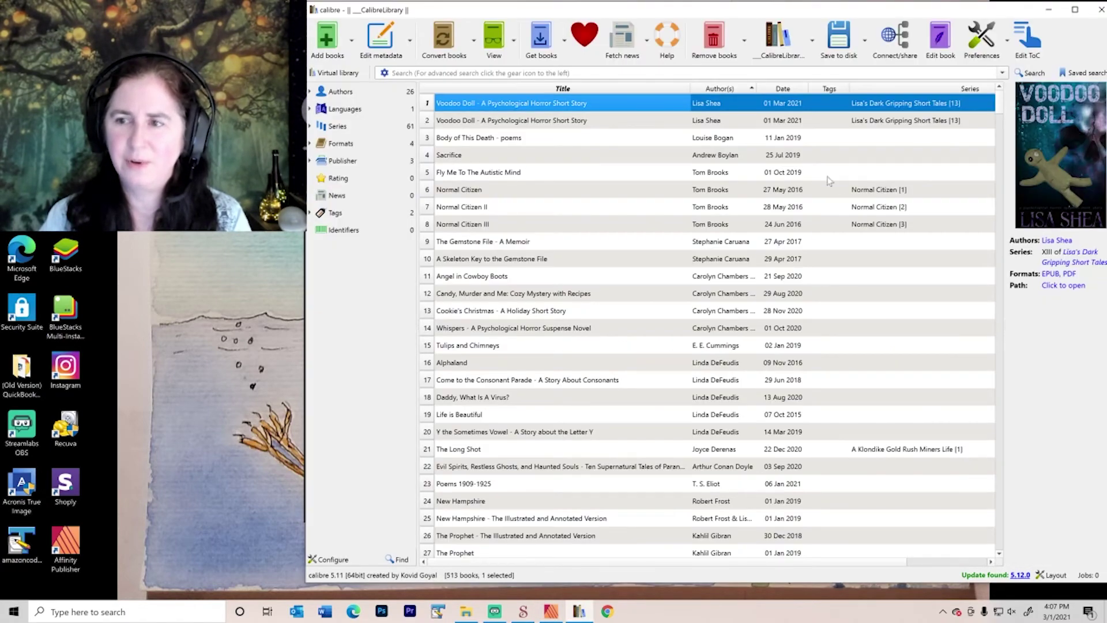
click(1048, 276)
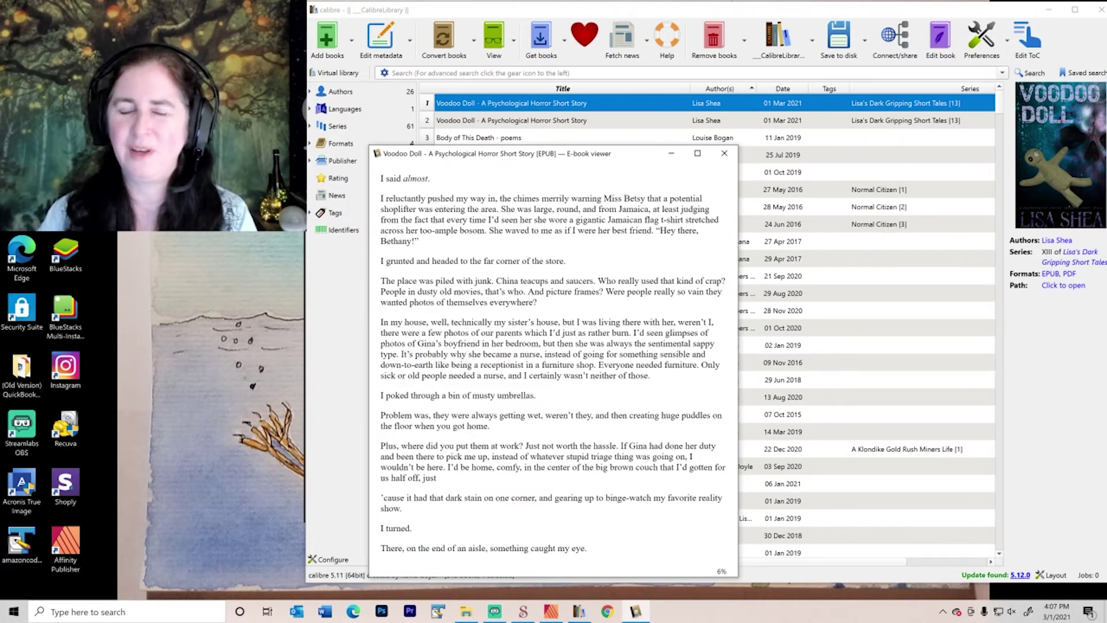
click(723, 154)
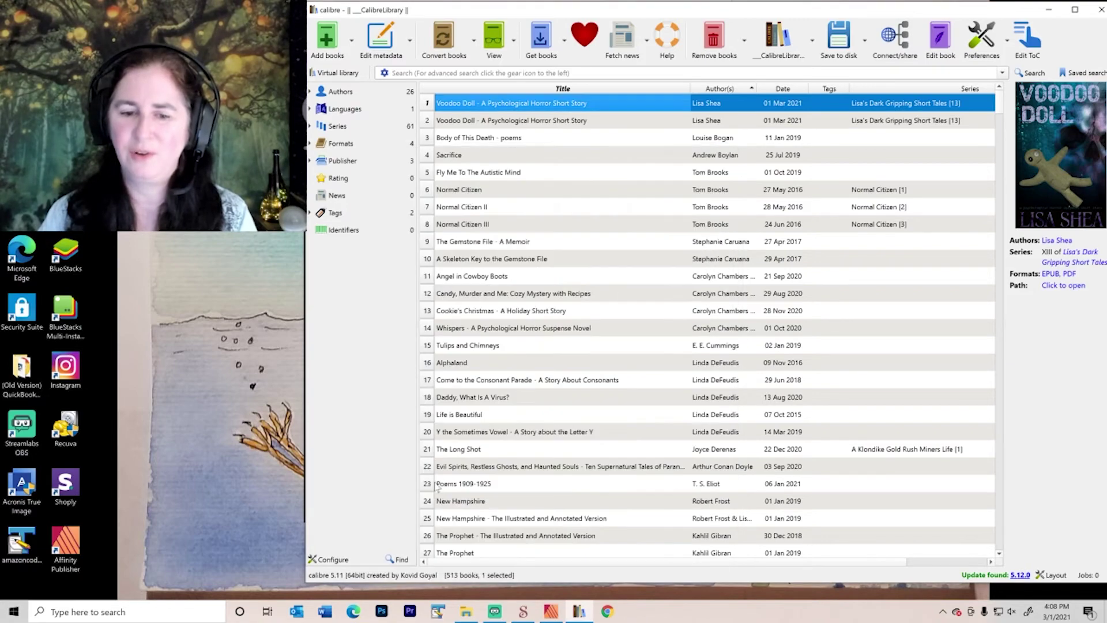
- Switch to Affinity Publisher and review the layout of pages 2, 3 and 4 of the voodoodoll document
click(552, 611)
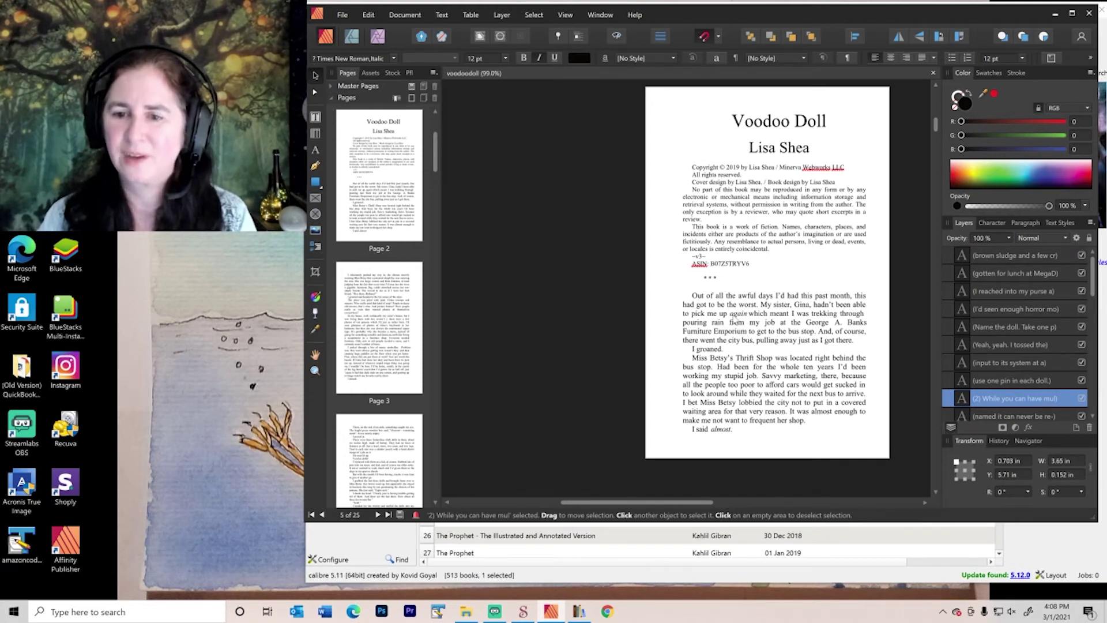
click(380, 315)
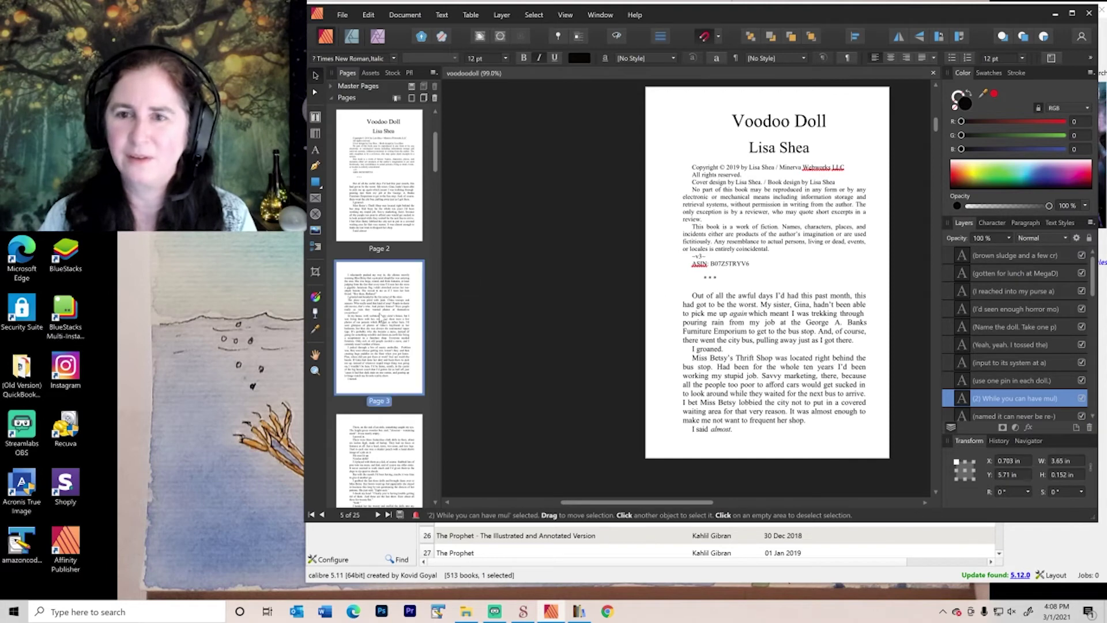
double_click(381, 315)
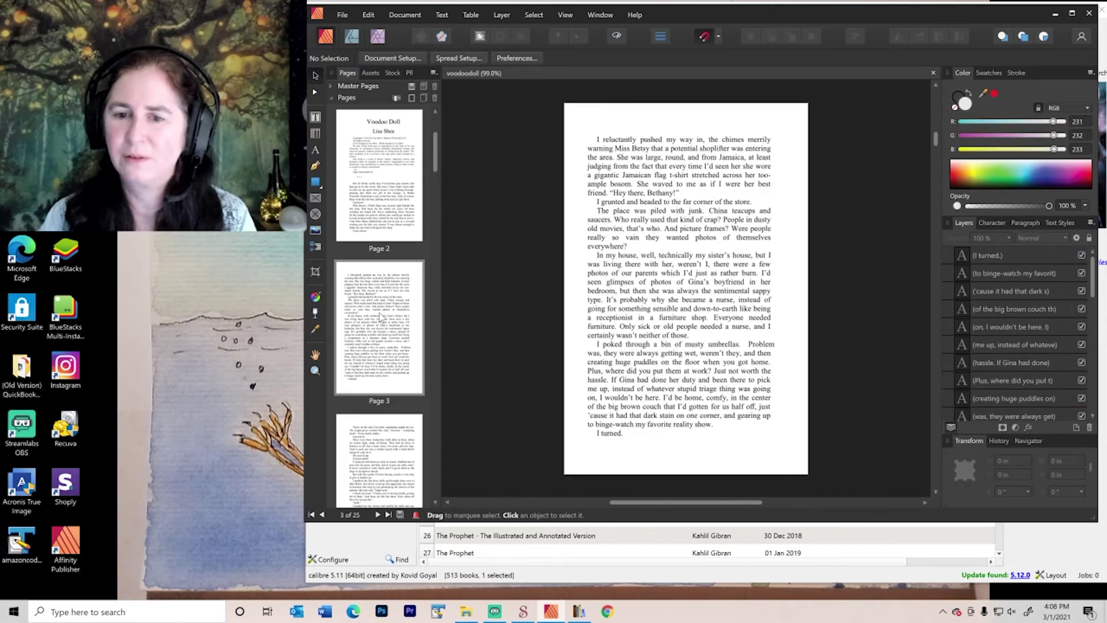
double_click(367, 179)
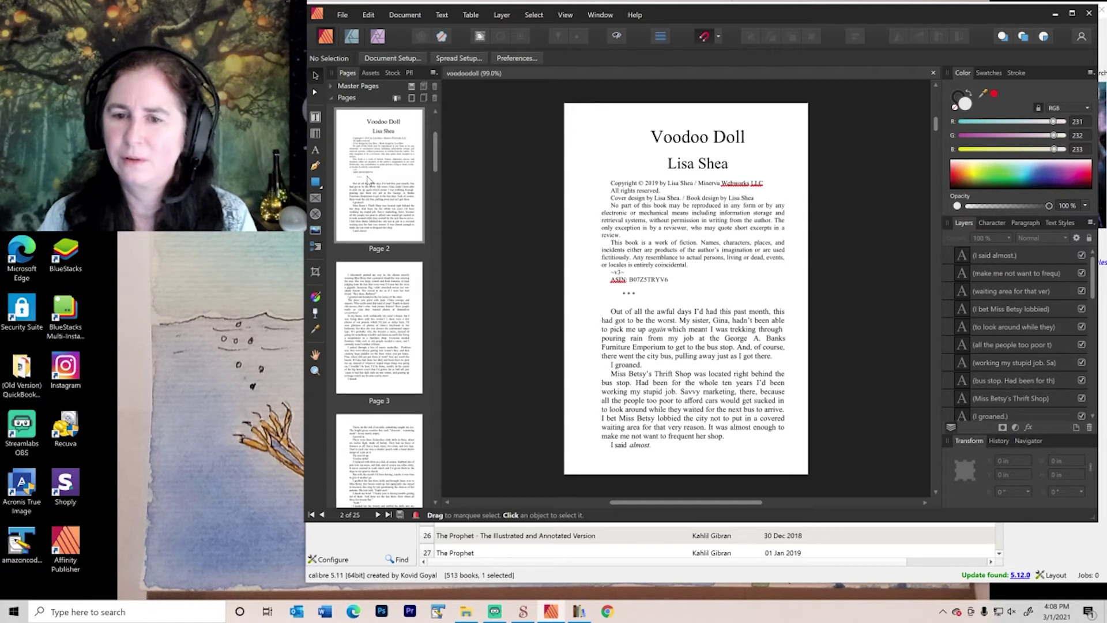
double_click(385, 289)
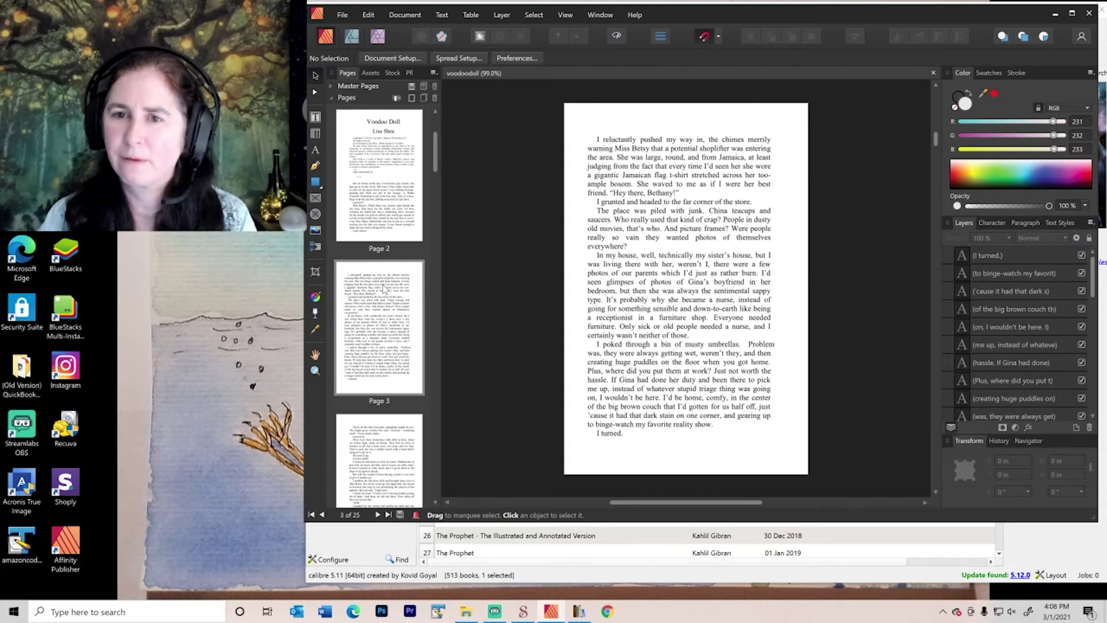
double_click(398, 444)
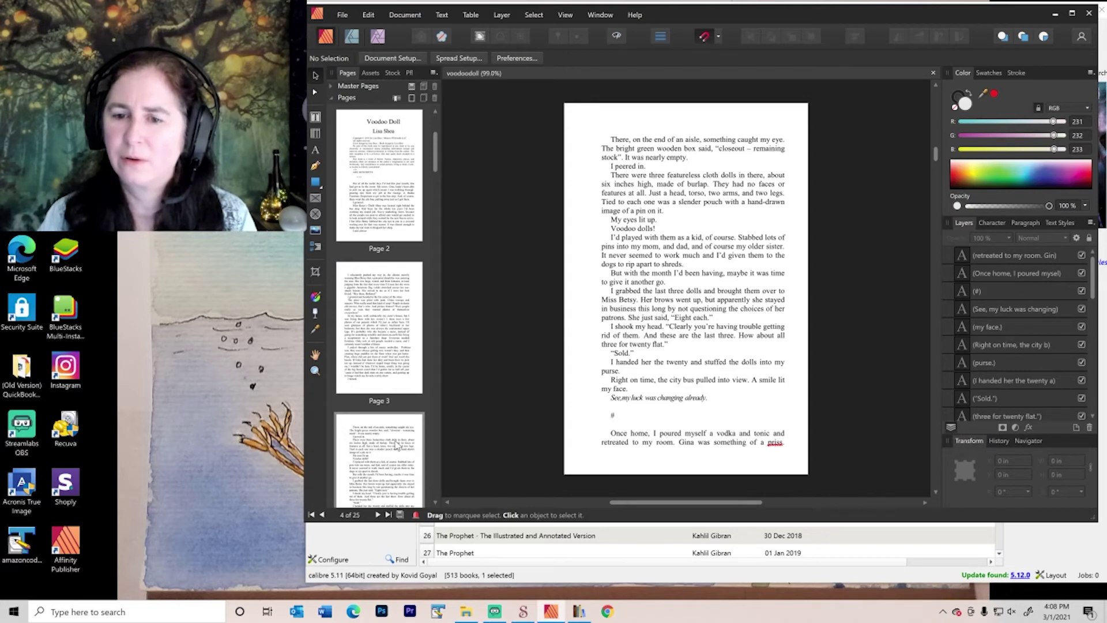
- Look at calibre's book list and Sigil's index.html again, then return to Affinity Publisher and view page 3 of the voodoodoll document
click(581, 611)
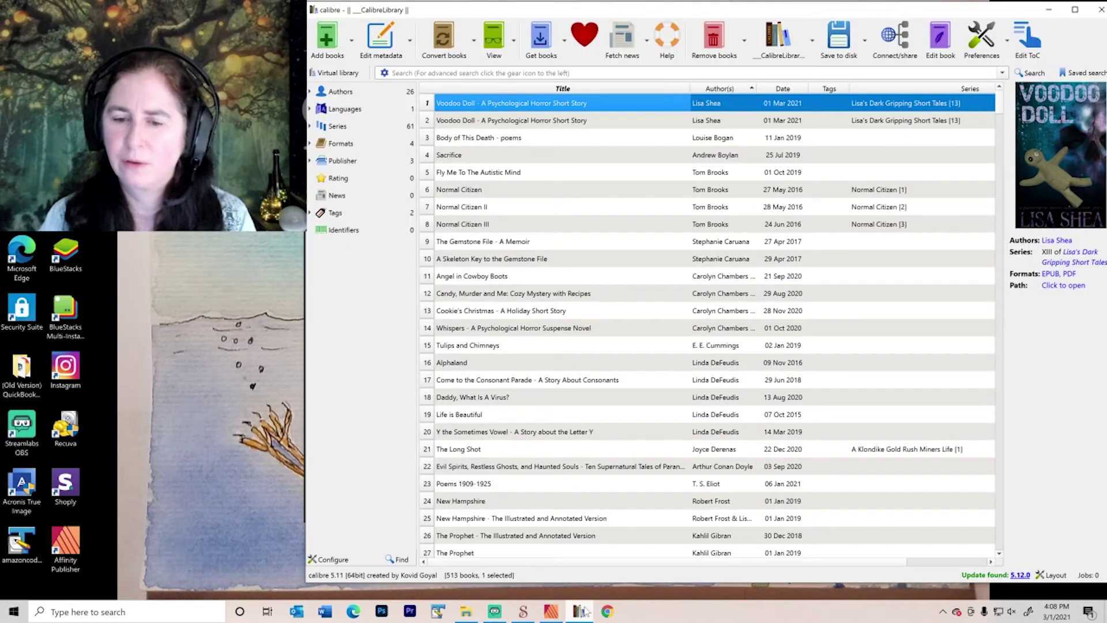
click(527, 613)
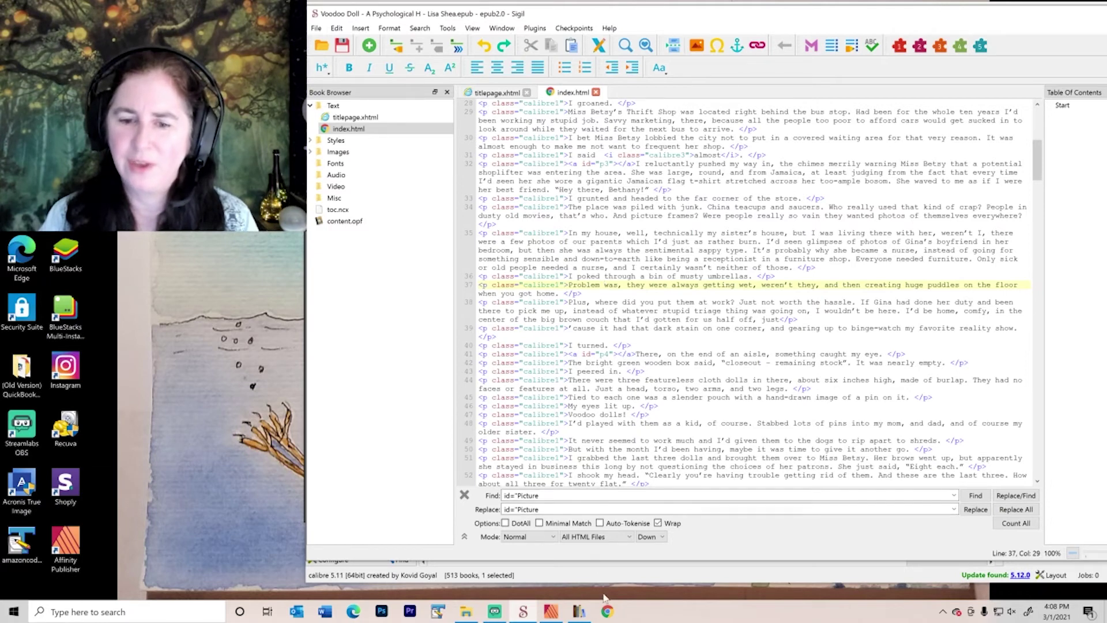
click(550, 612)
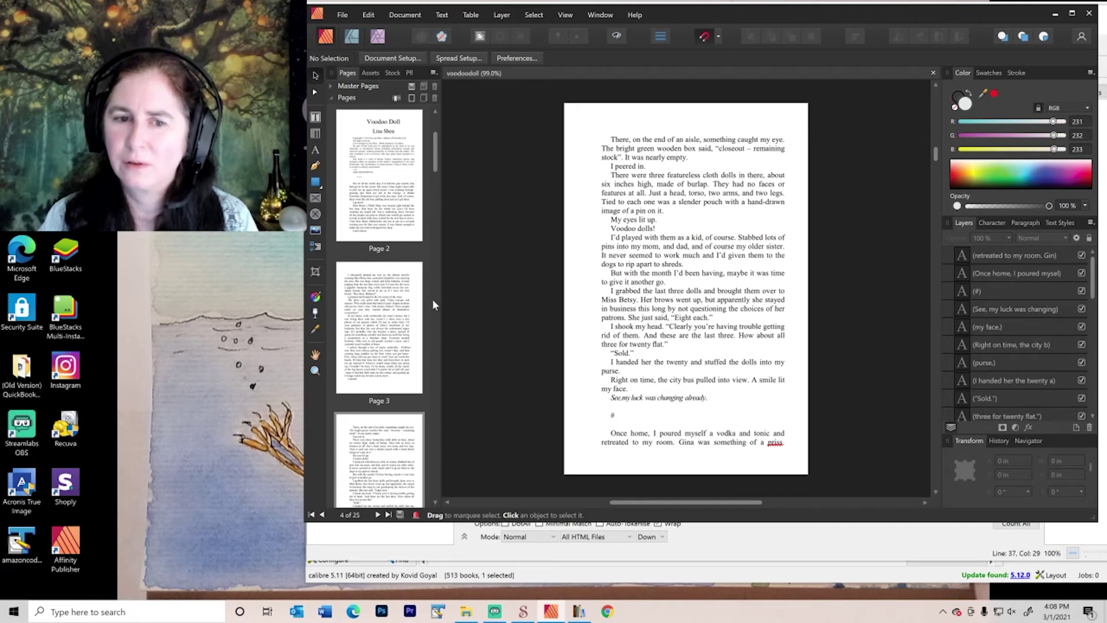
click(362, 293)
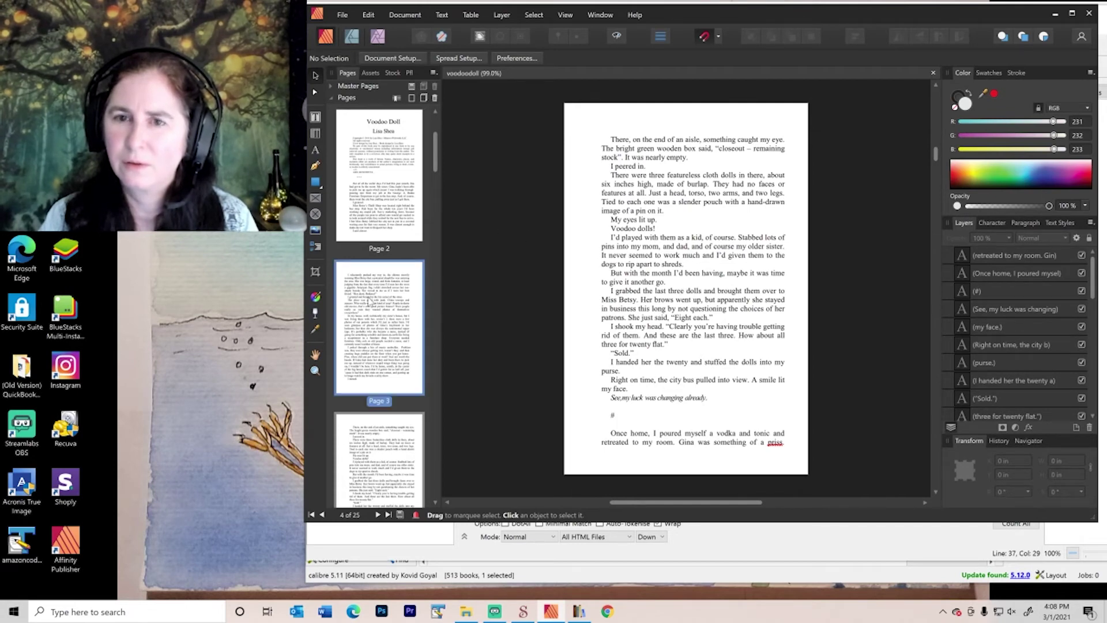
double_click(370, 301)
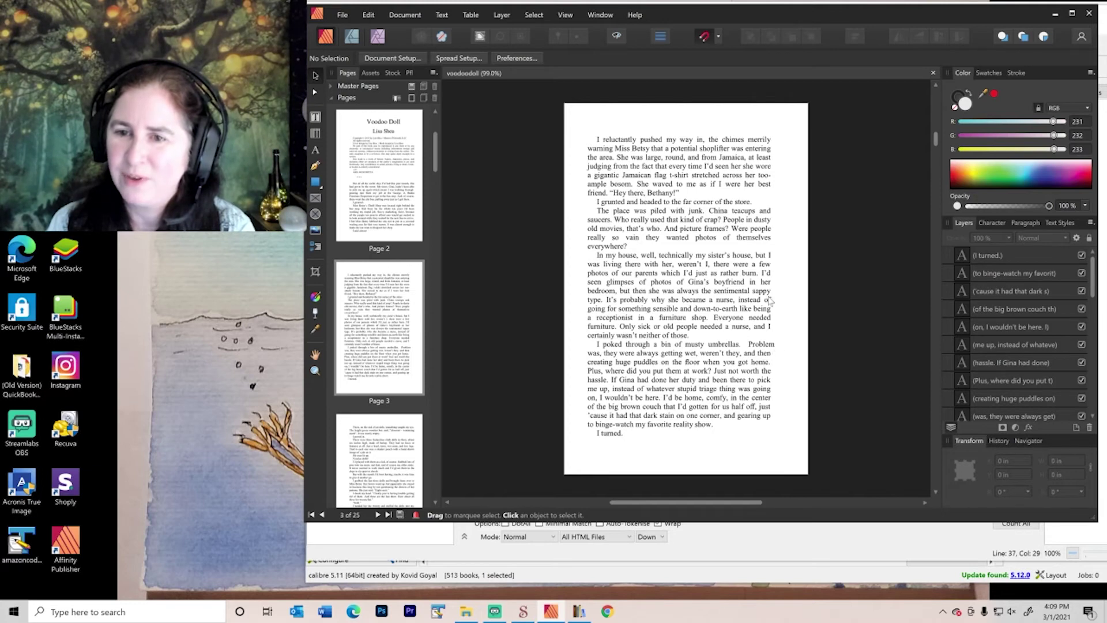
- Select individual text lines of the umbrella paragraph on page 3 to check how its text is split into separate text objects
click(754, 349)
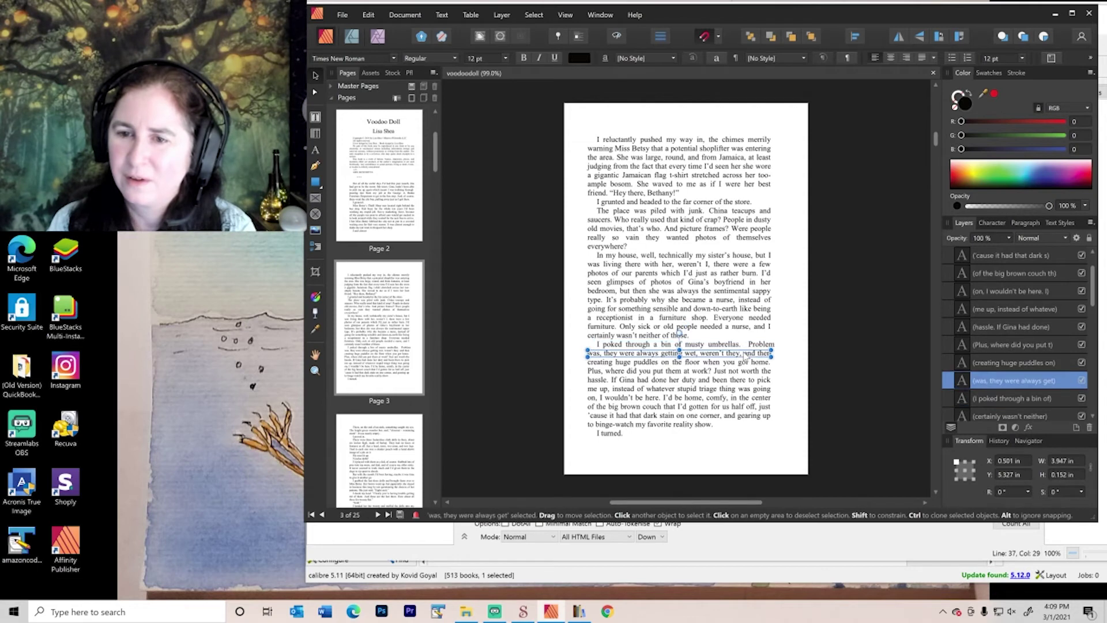
click(743, 365)
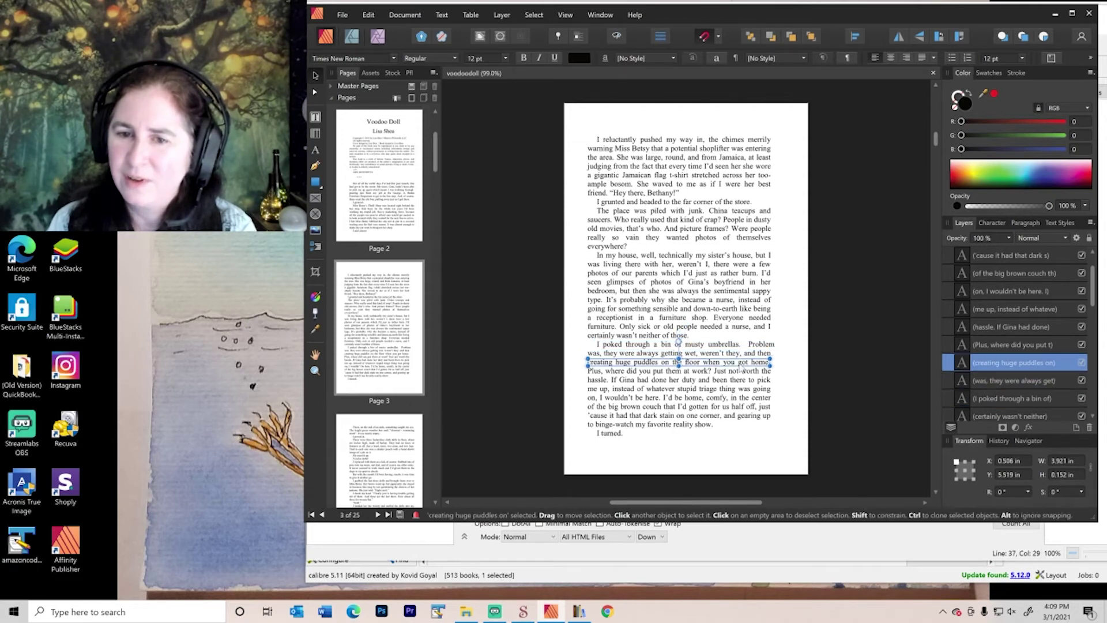
click(740, 373)
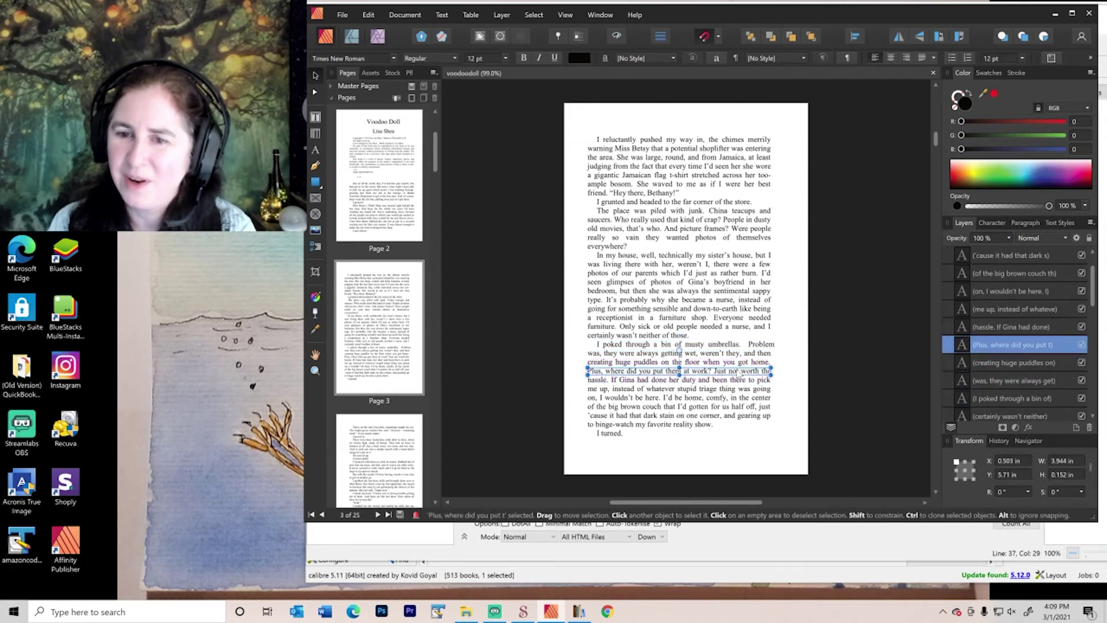
click(744, 344)
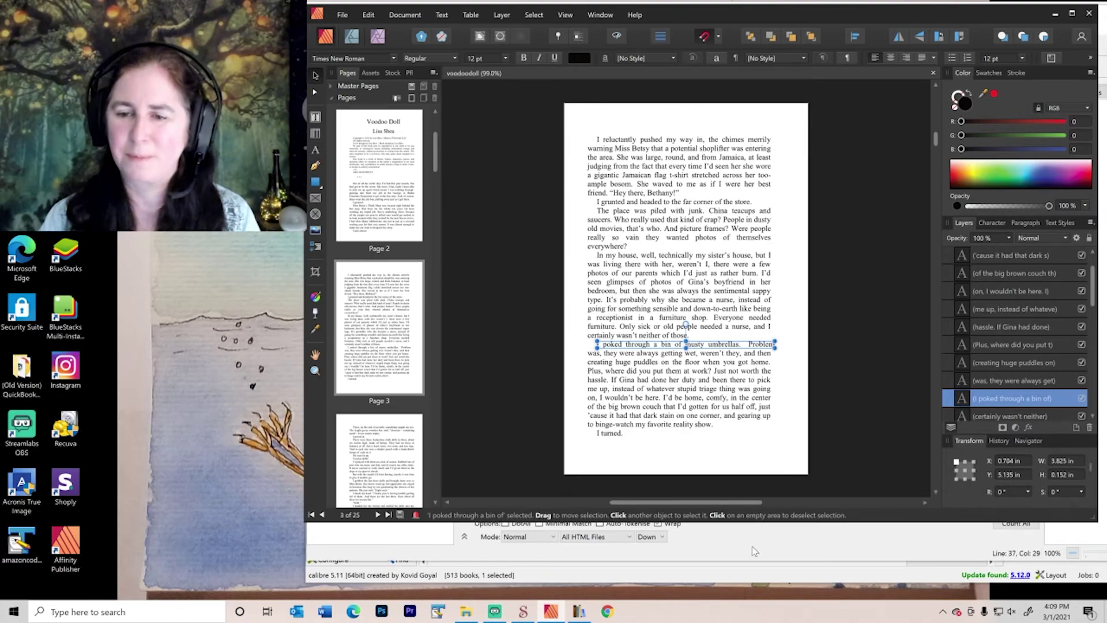
- Switch to Sigil to view the edited index.html, look at the book's formats in calibre, and return to Sigil
click(806, 539)
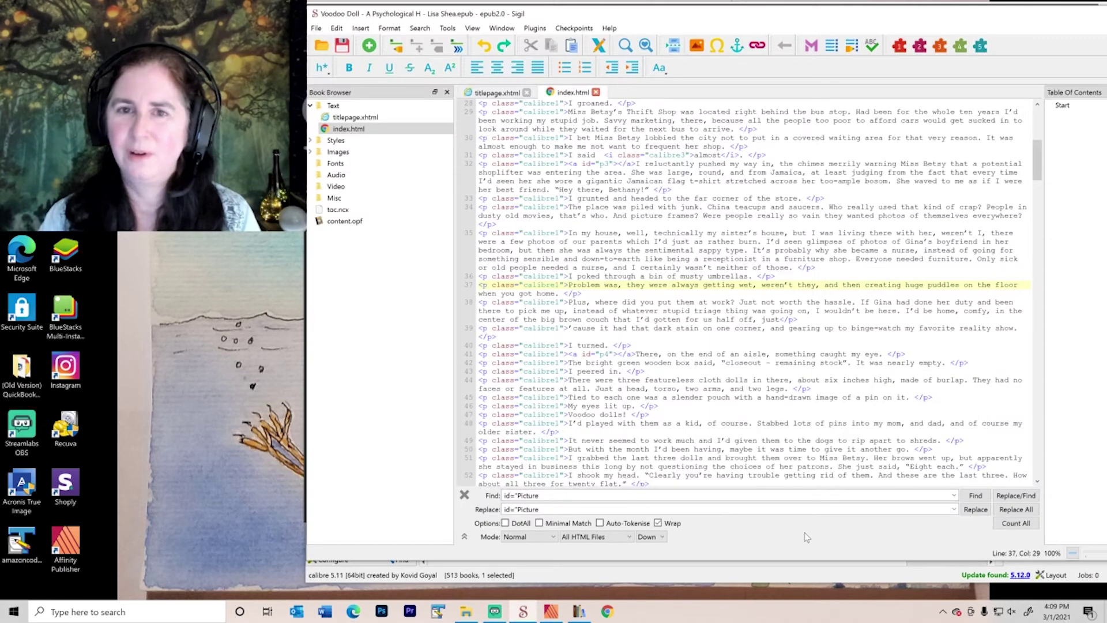
click(579, 611)
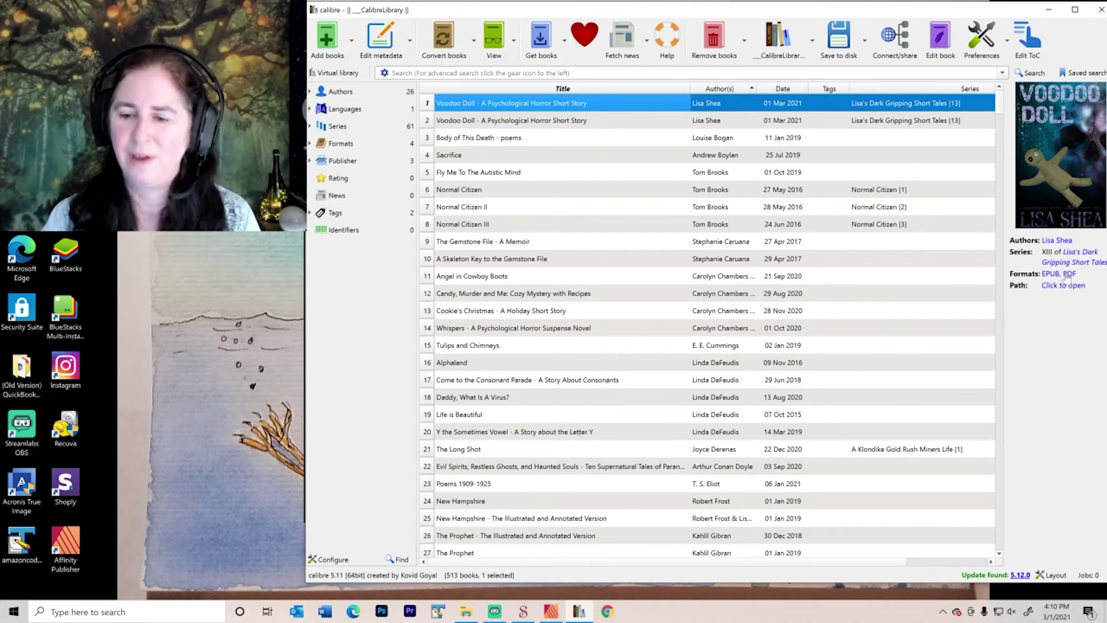
click(523, 611)
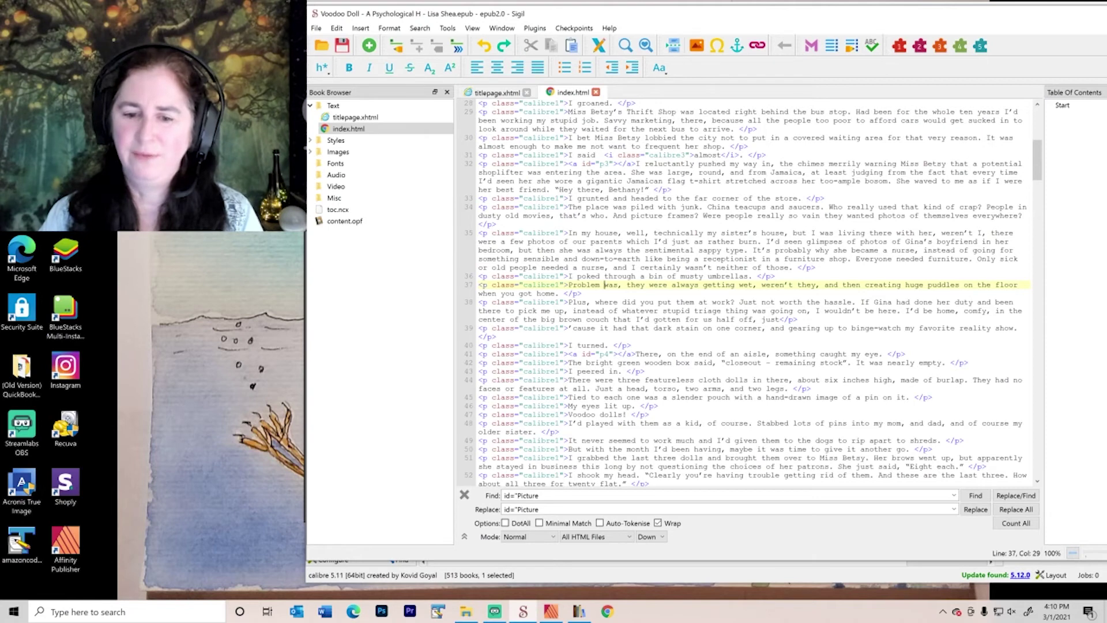
mouse_move(553, 617)
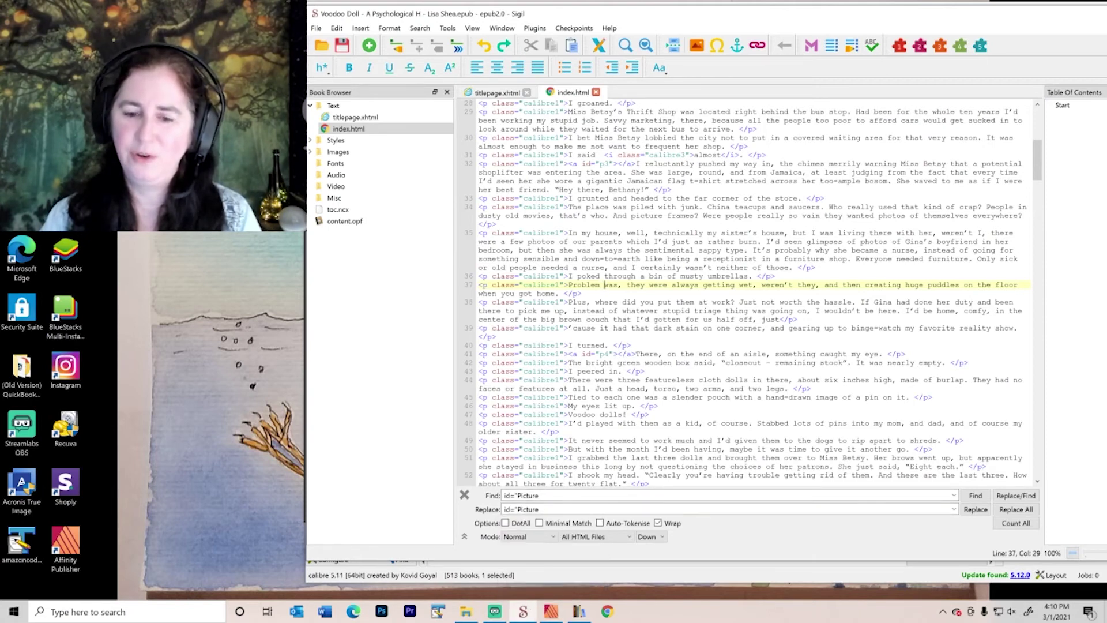
- Switch to calibre and convert the selected Voodoo Doll book with EPUB as the input format and MOBI as the output format
click(581, 616)
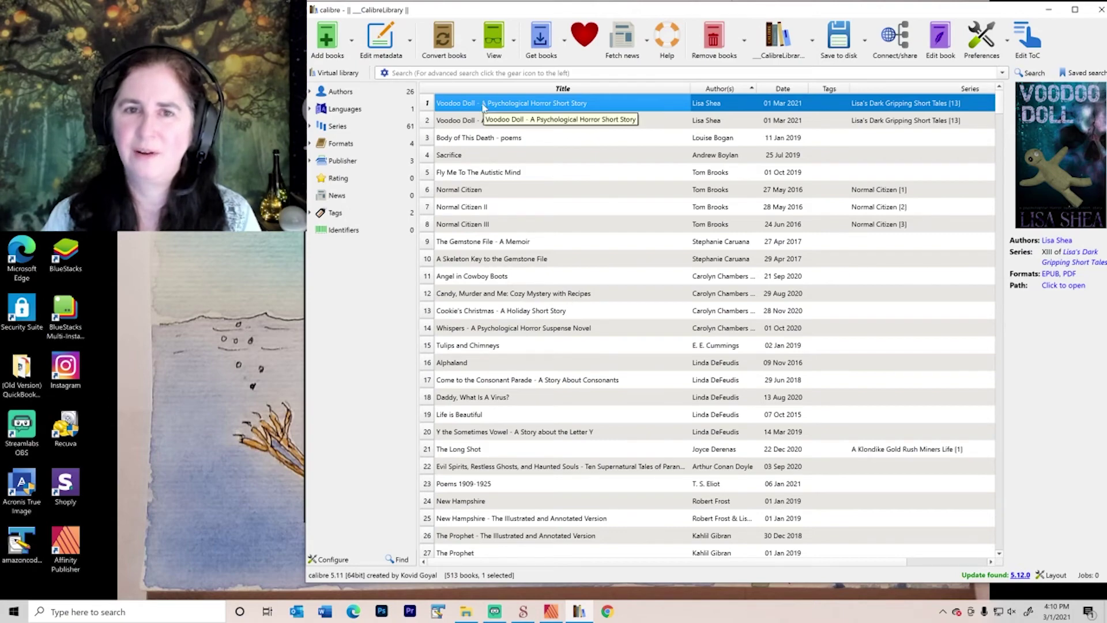
click(442, 40)
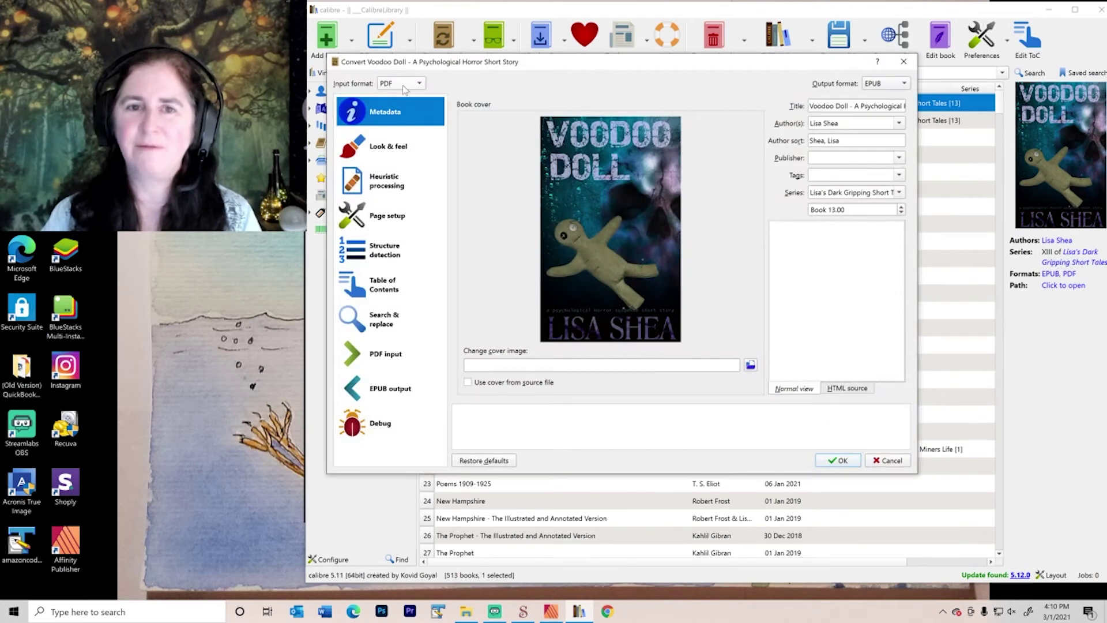
click(404, 87)
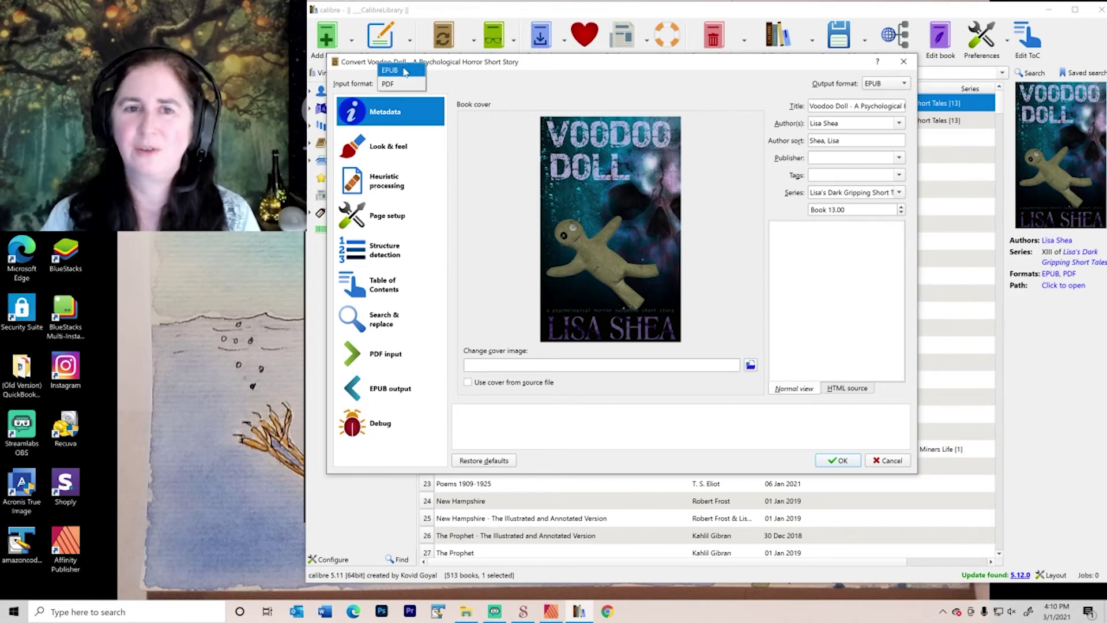
click(405, 71)
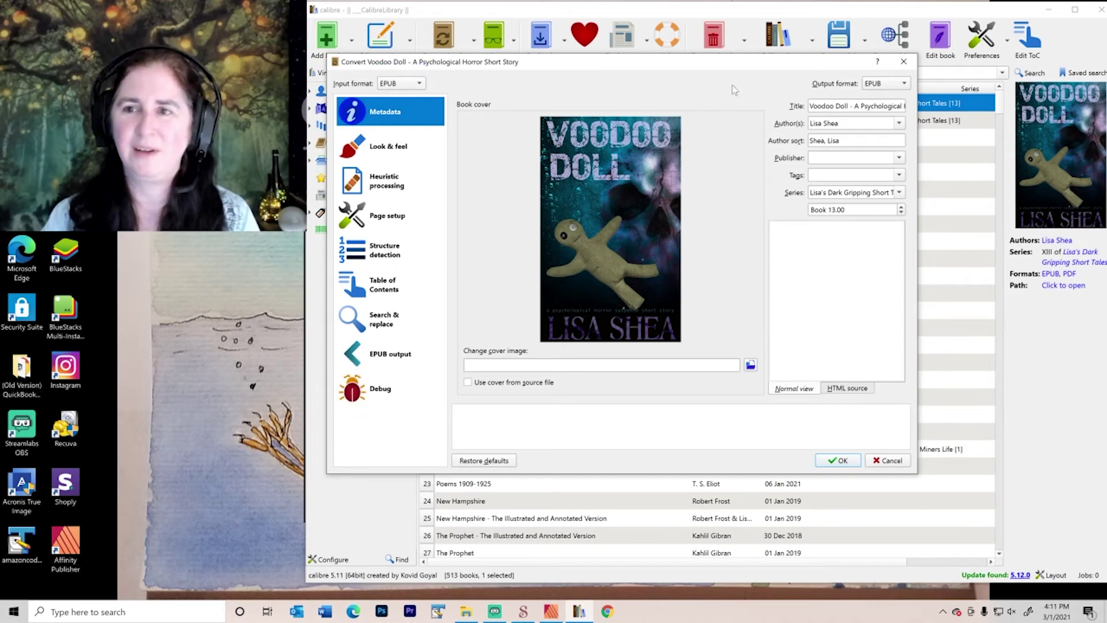
click(876, 84)
click(878, 114)
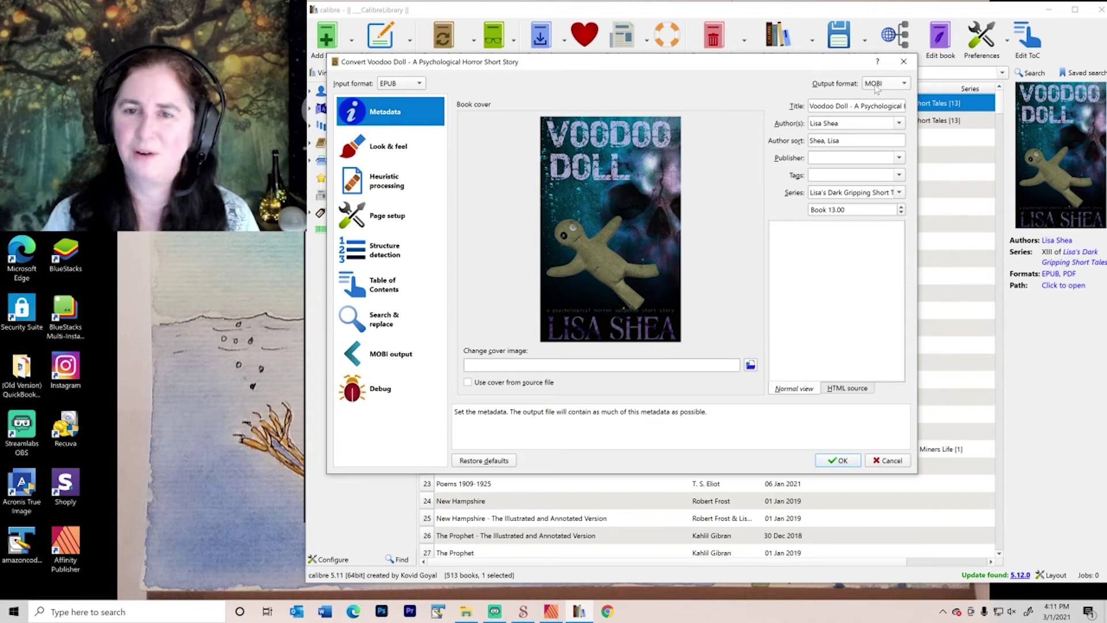
click(841, 460)
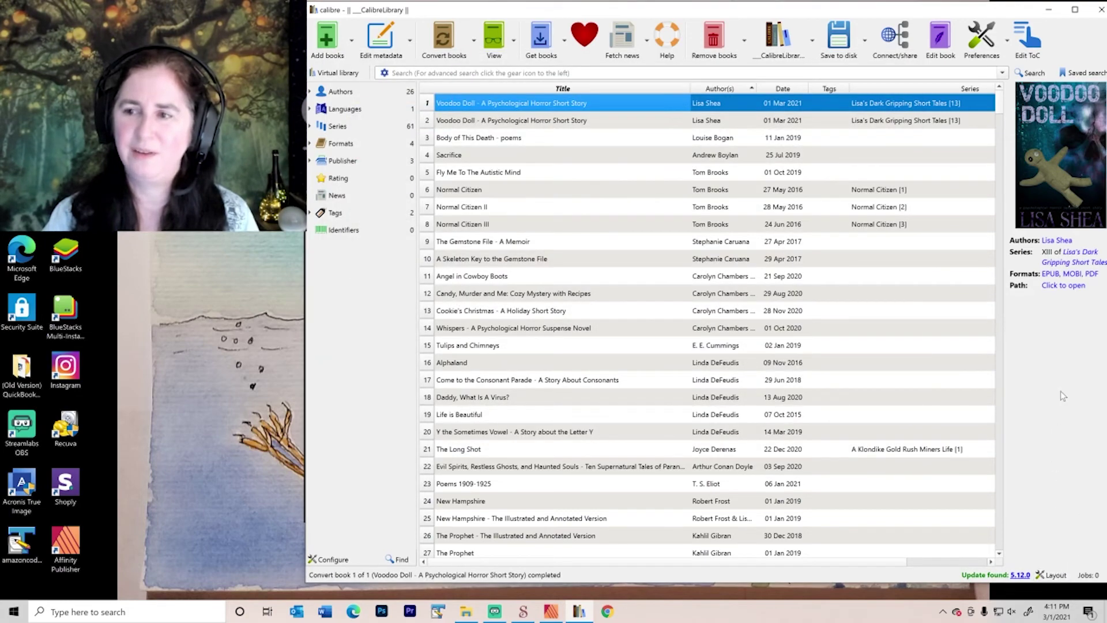
- Open the MOBI version of Voodoo Doll, page through its opening text to check the formatting, and close the viewer
click(1074, 274)
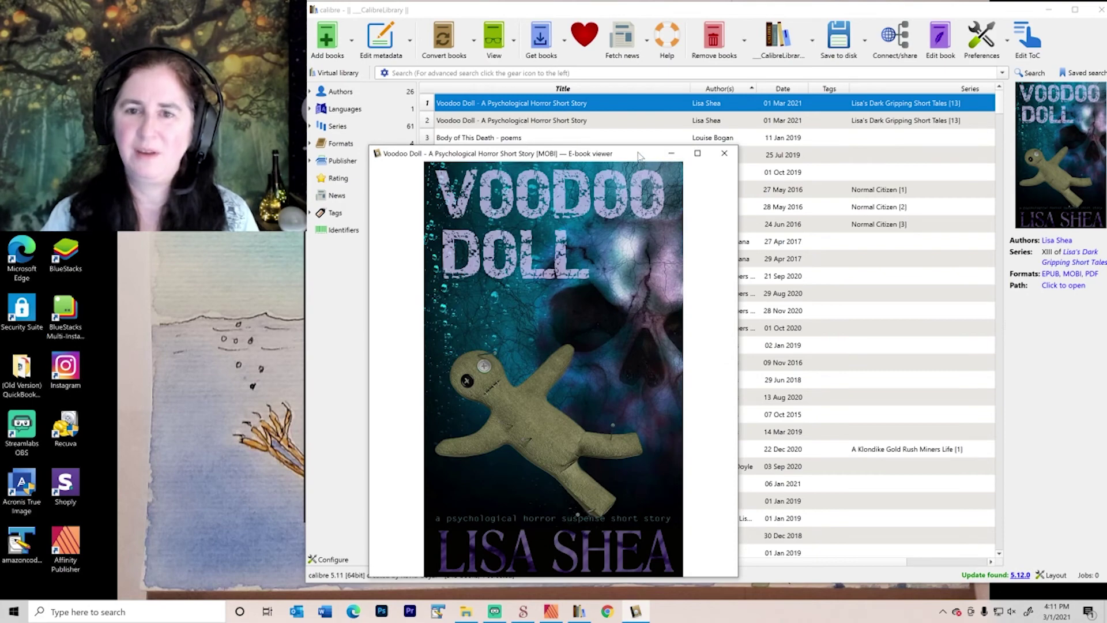
drag(641, 158, 656, 93)
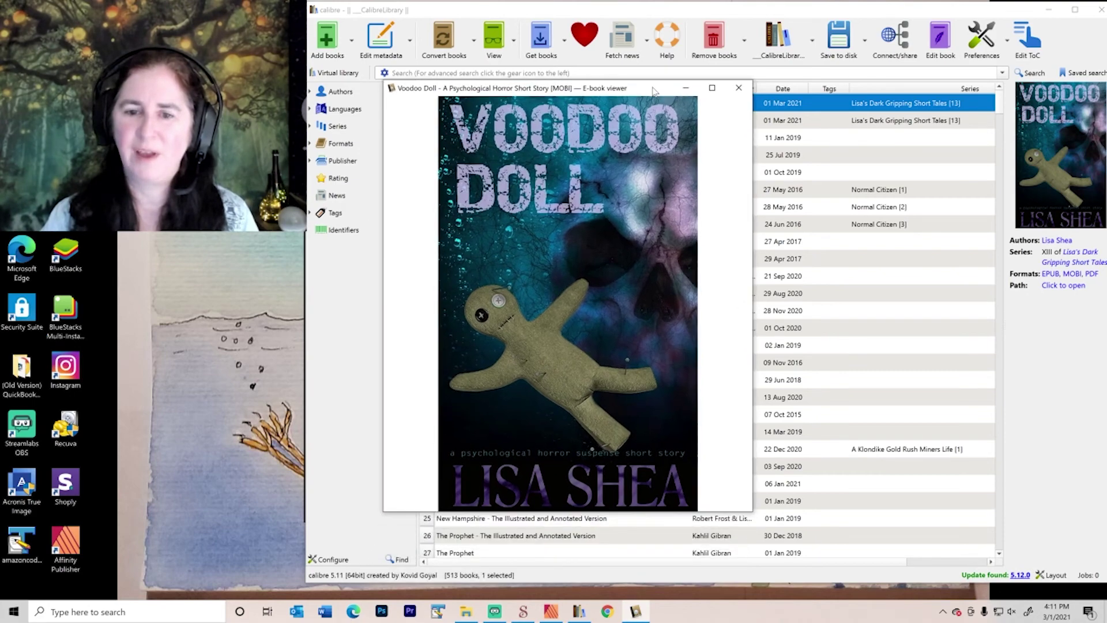
click(696, 326)
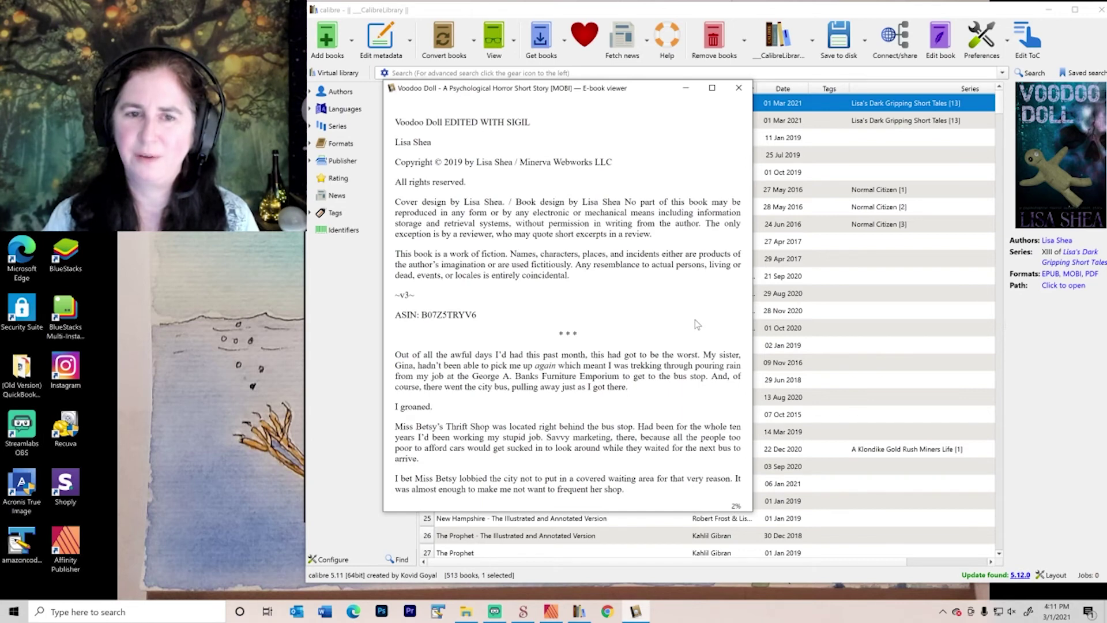
click(696, 324)
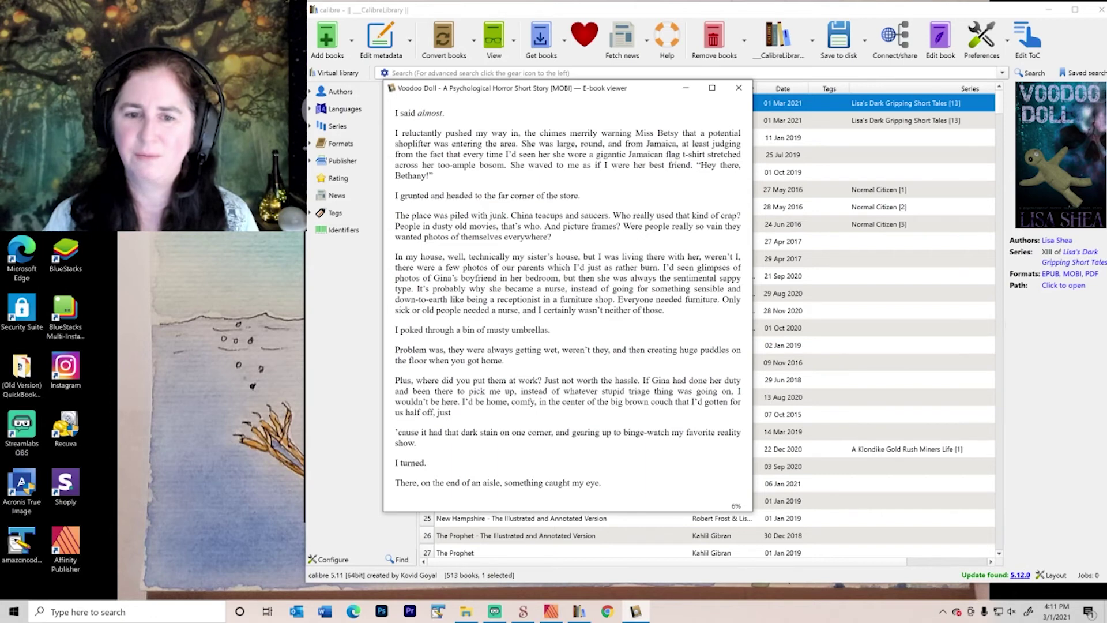
click(534, 351)
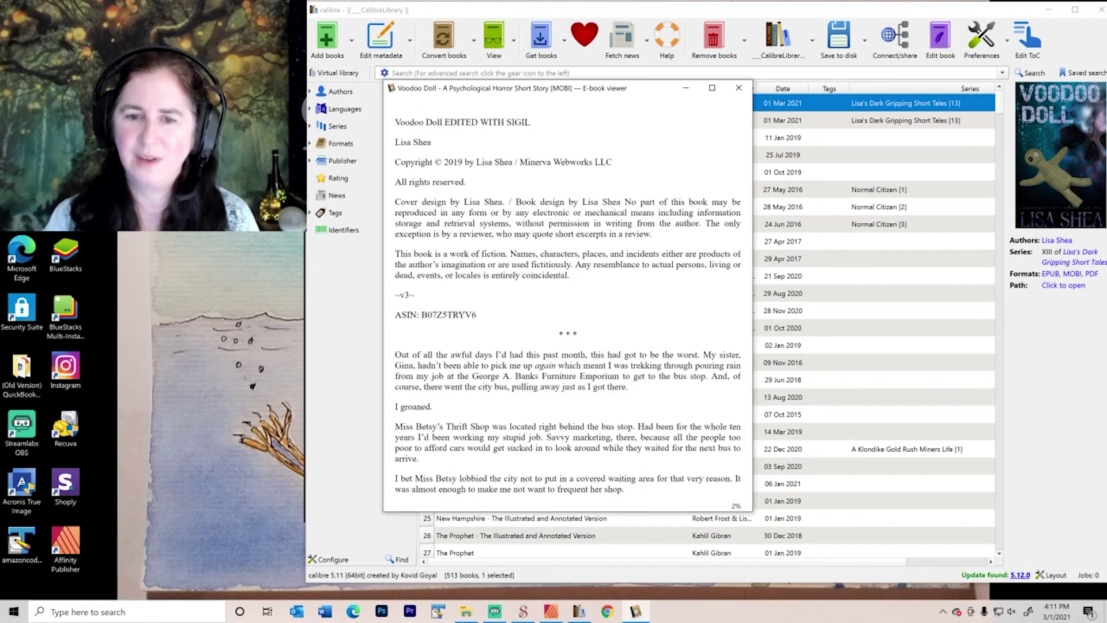
click(619, 373)
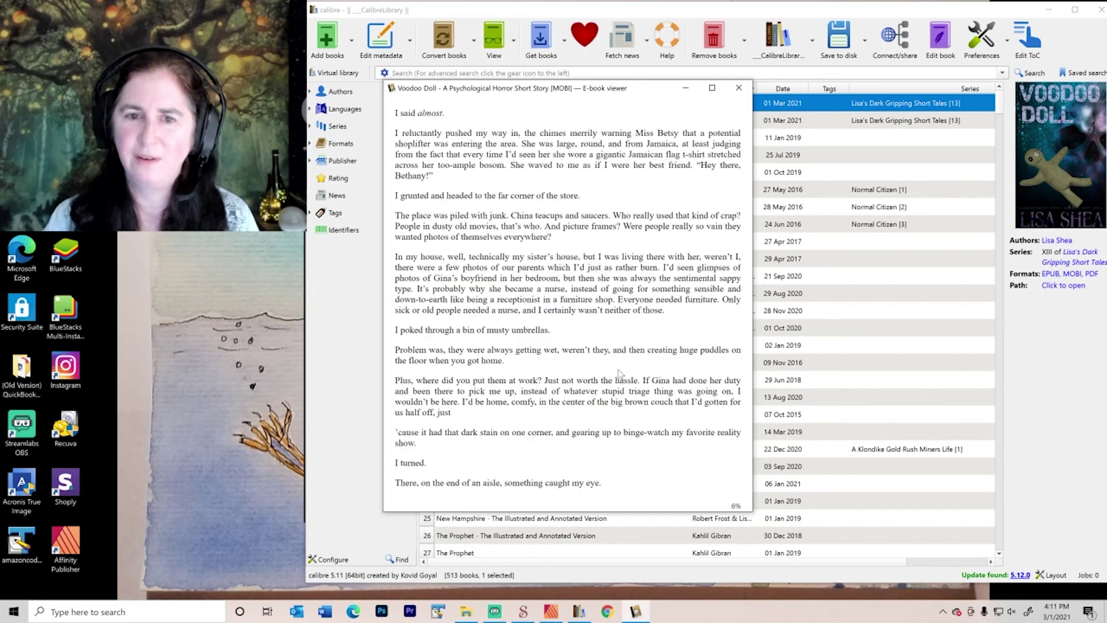
click(588, 367)
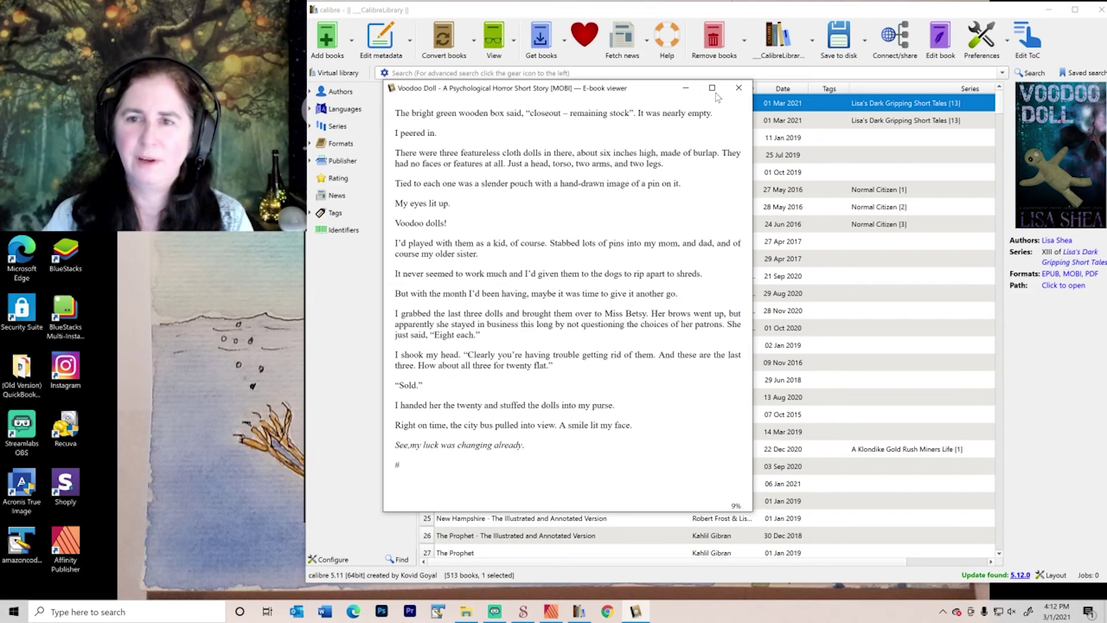
click(739, 89)
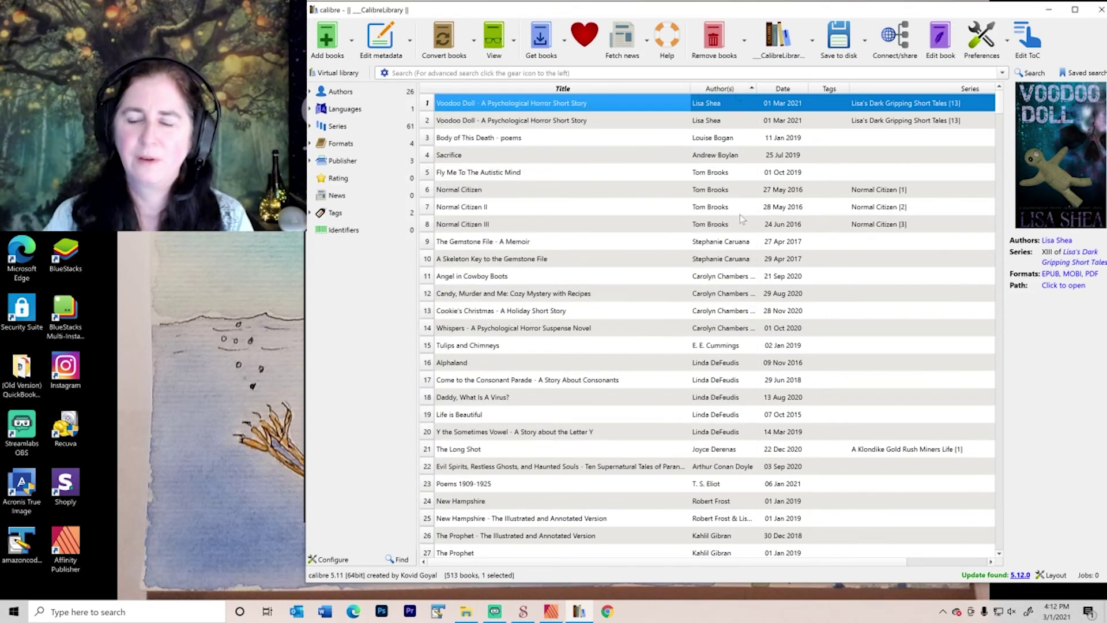
- Review the title page layout of the voodoodoll document in Affinity Publisher, then view calibre's book list and Sigil's index.html
mouse_move(551, 614)
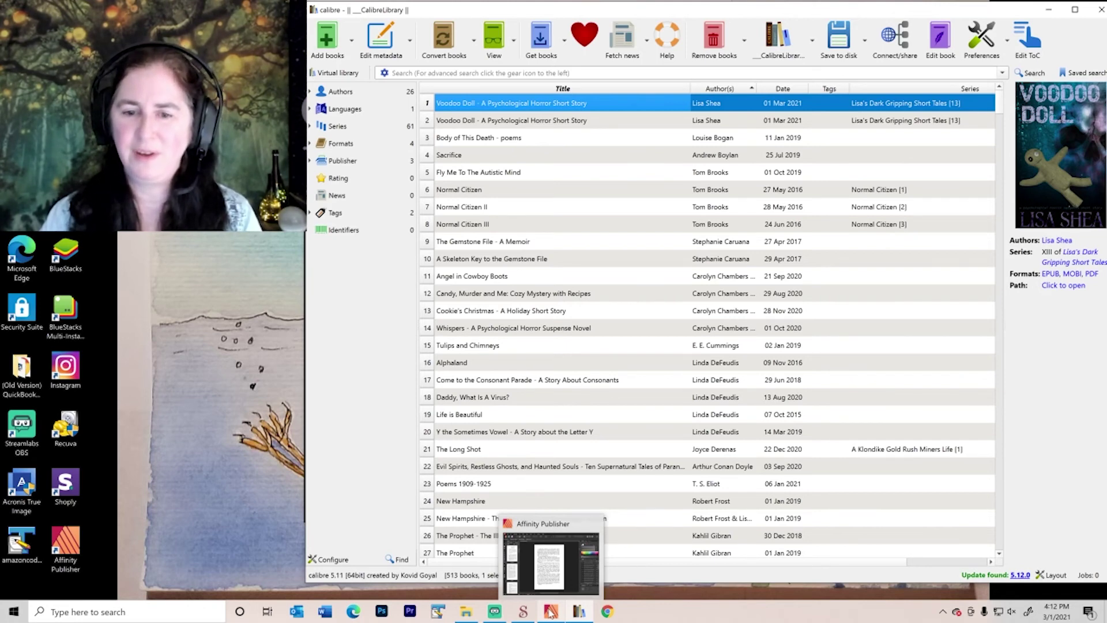
click(551, 613)
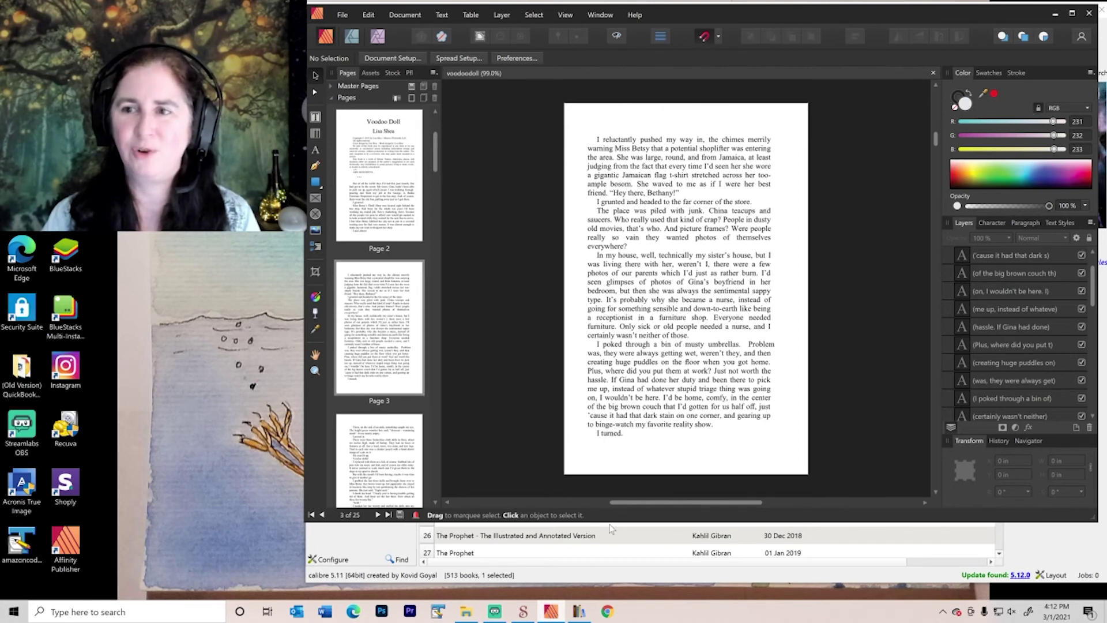
drag(936, 138, 937, 87)
scroll(825, 298, down, 10)
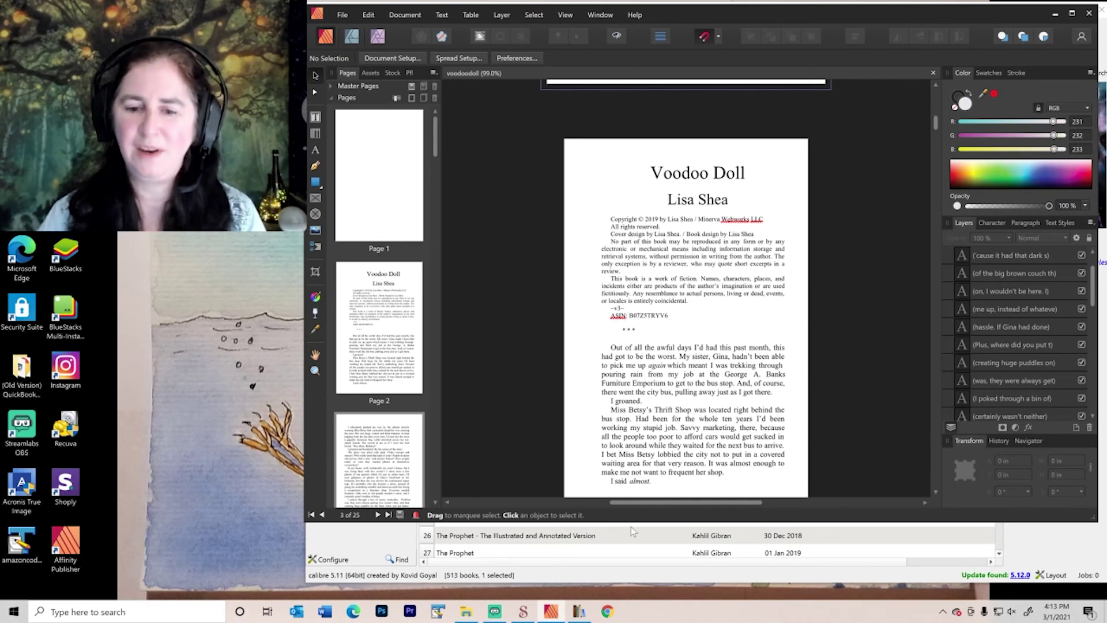
click(580, 612)
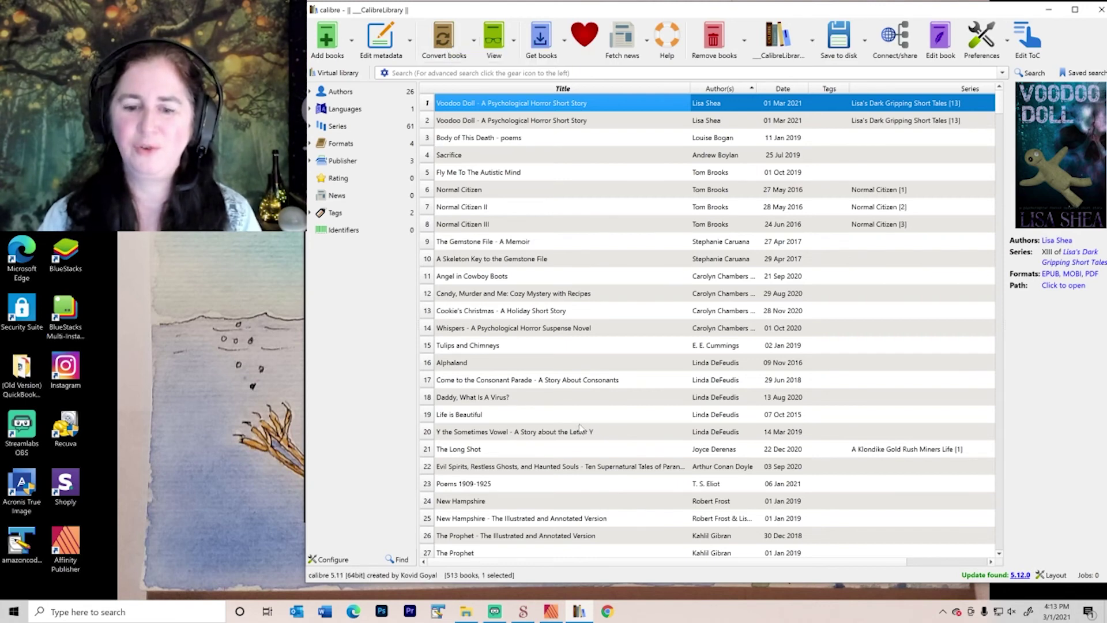
click(522, 612)
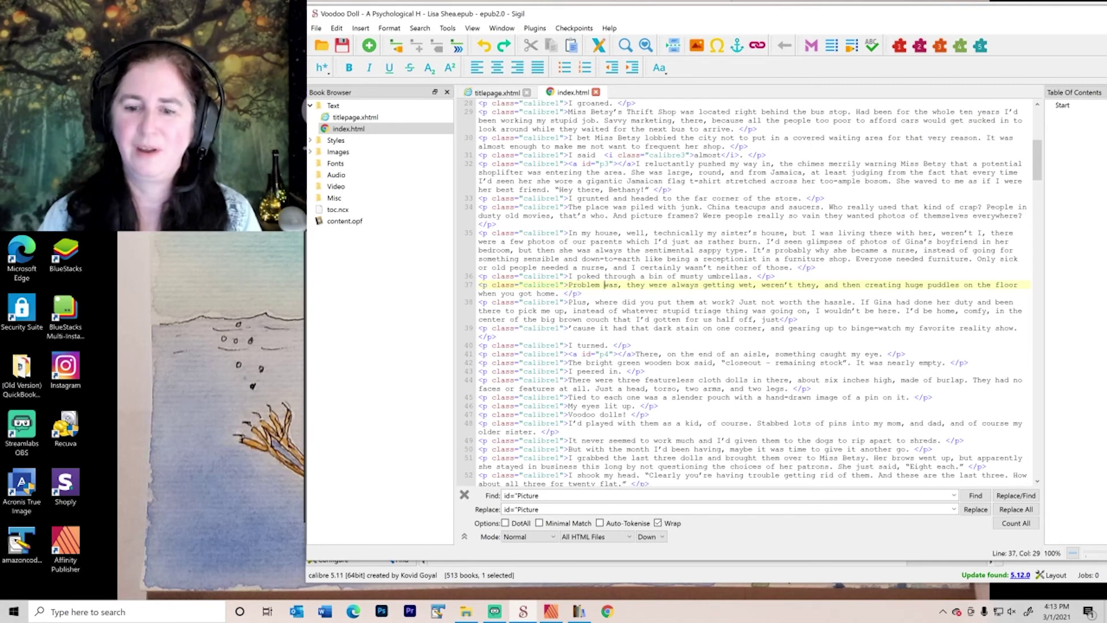
- Switch to calibre and delete the PDF, EPUB and MOBI formats in the metadata of the first Voodoo Doll entry
click(579, 611)
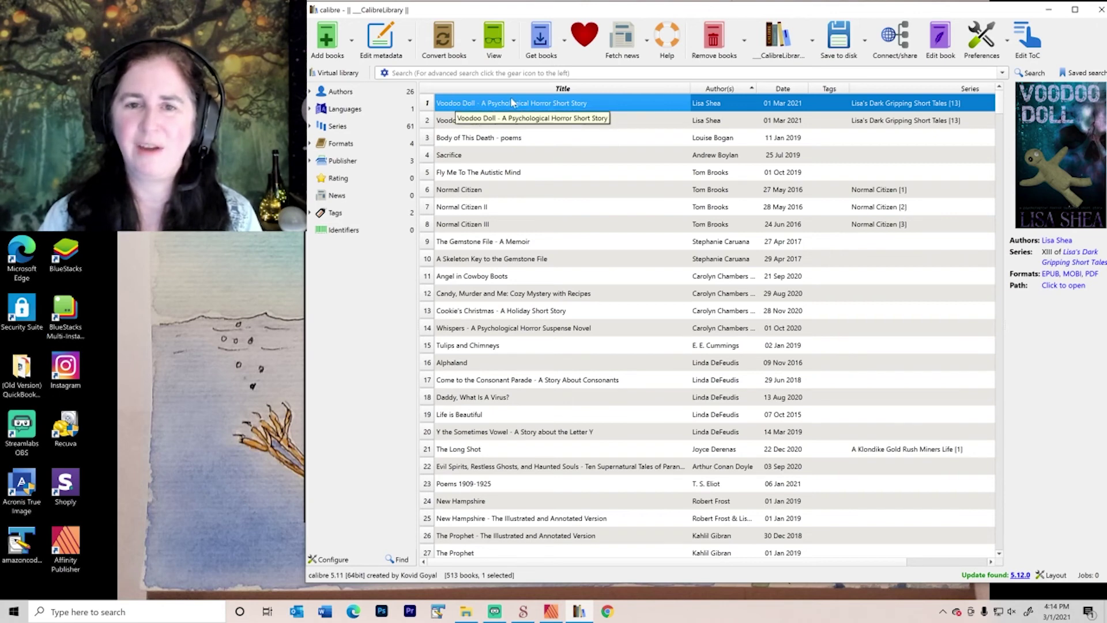
click(381, 40)
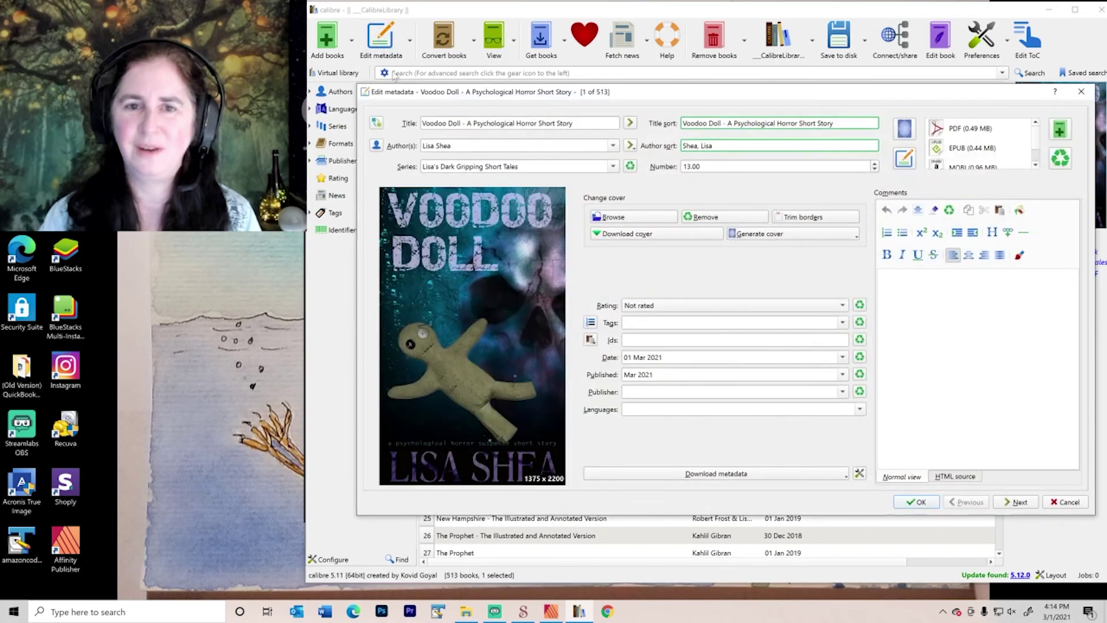
click(965, 134)
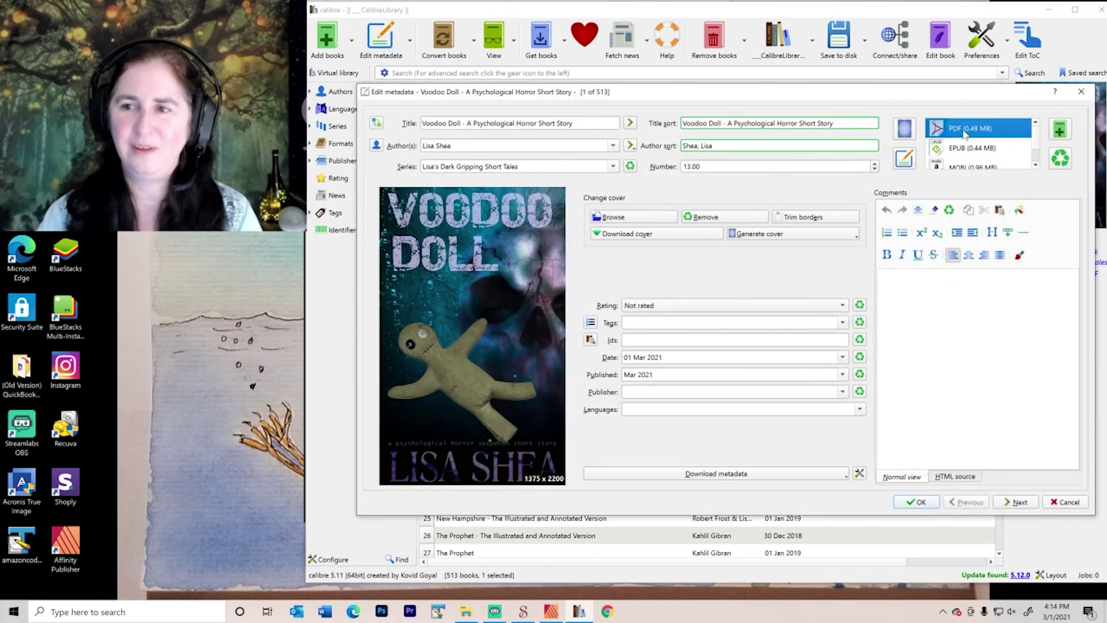
key(Delete)
key(Delete)
key(Delete)
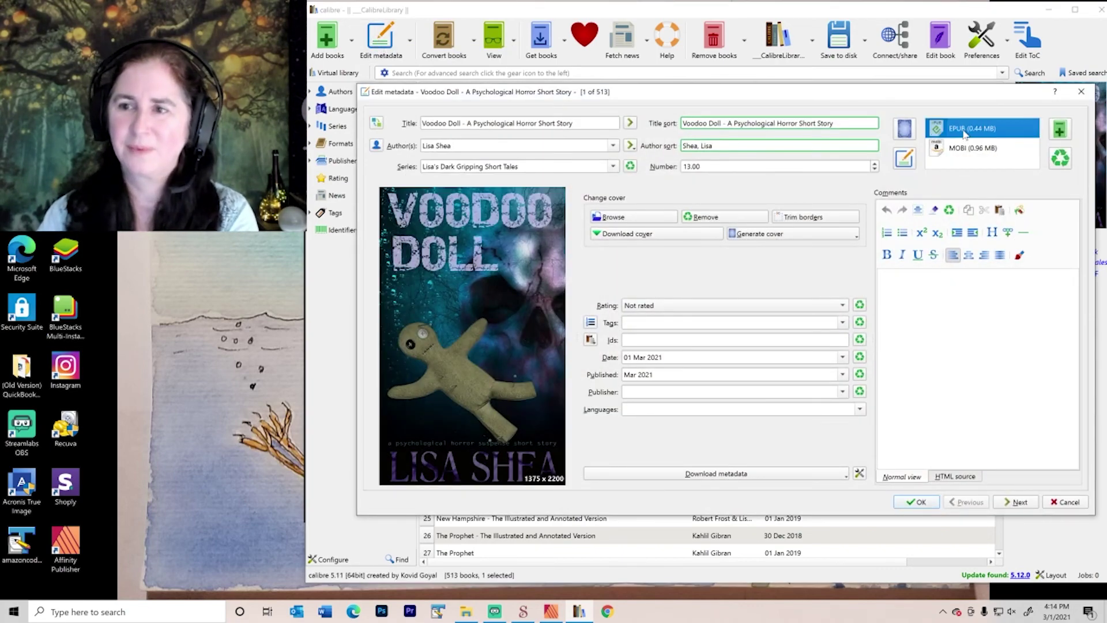
- Add the recent file voodoodoll-affinitypublisherexport-v3.pdf as a format of the Voodoo Doll entry and save the metadata
click(1062, 132)
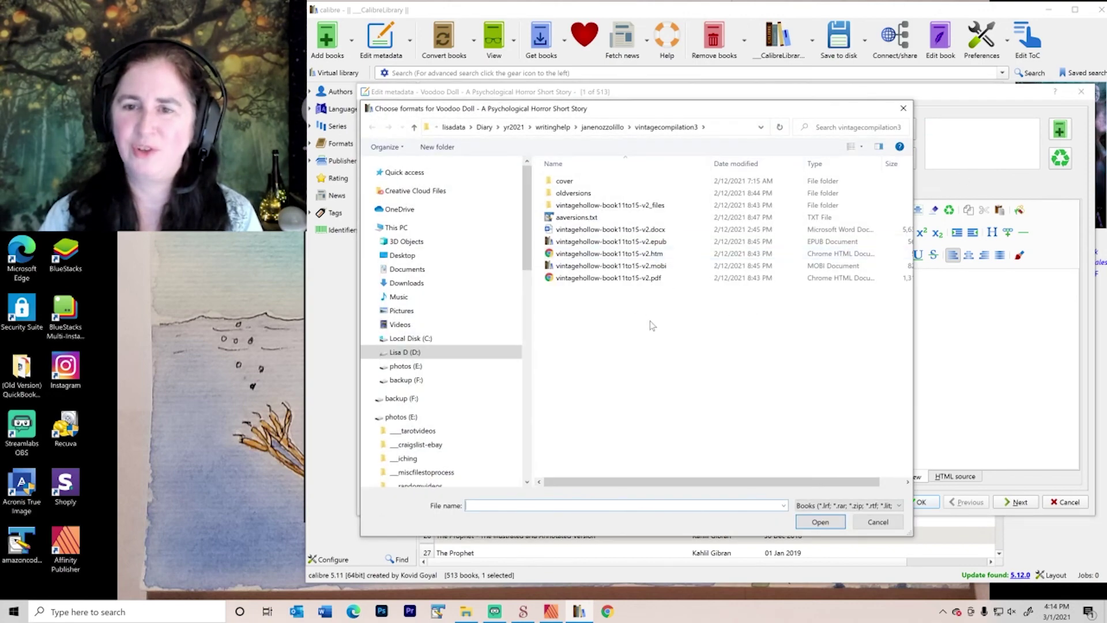
click(877, 522)
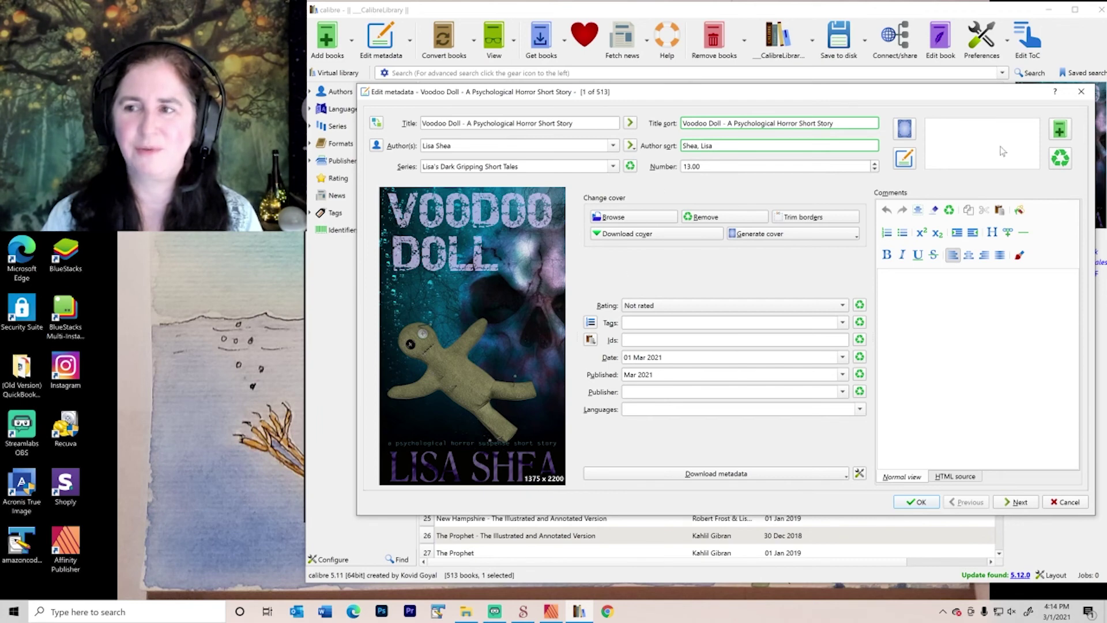
click(1060, 129)
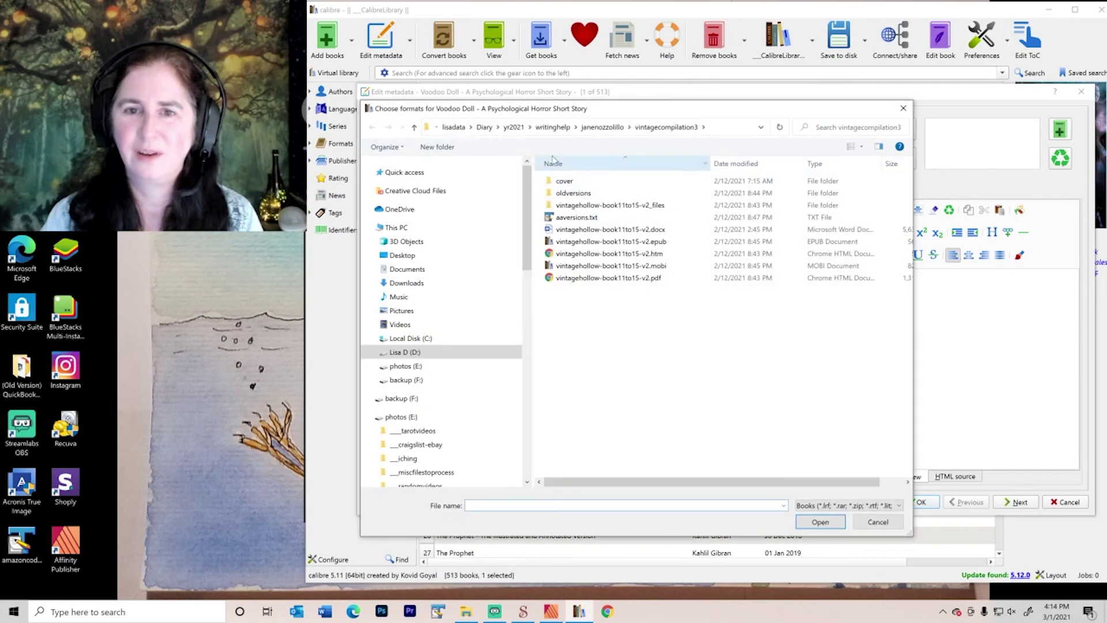
click(449, 173)
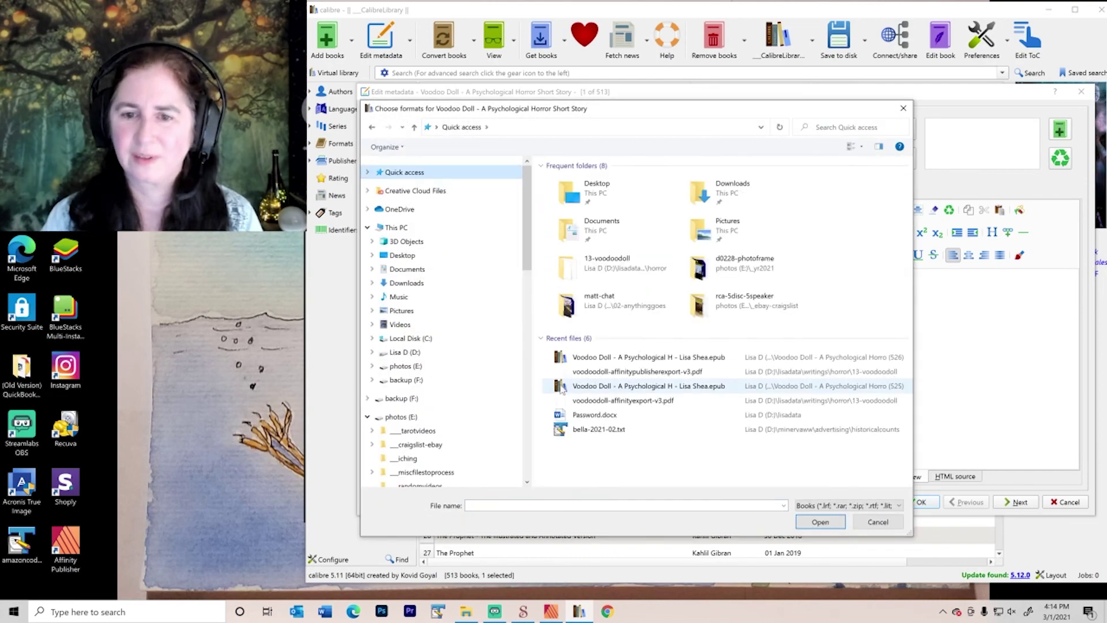
double_click(620, 373)
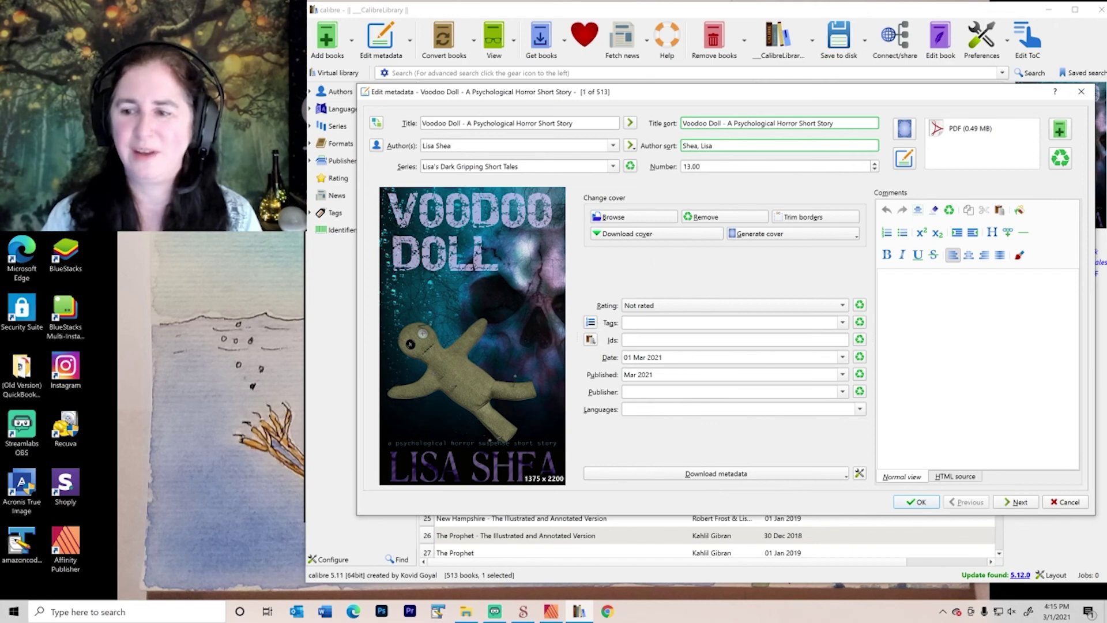
click(918, 507)
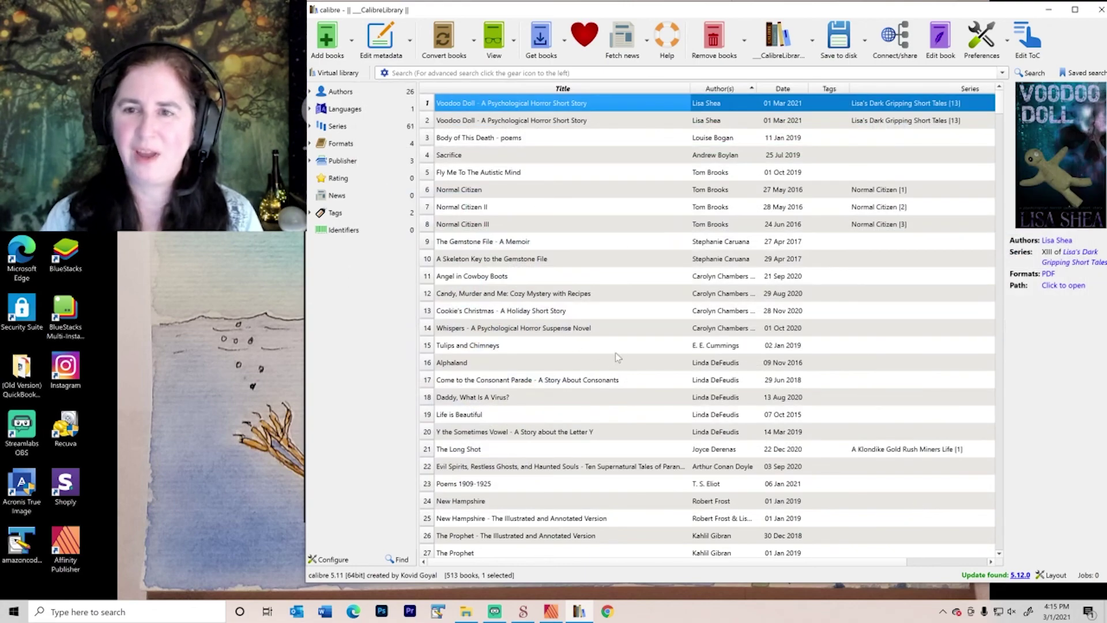
- Sort the book list by author in reverse order, browse to the Chartreuse sci-fi short story, and sort the list by series
click(723, 90)
scroll(641, 341, down, 17)
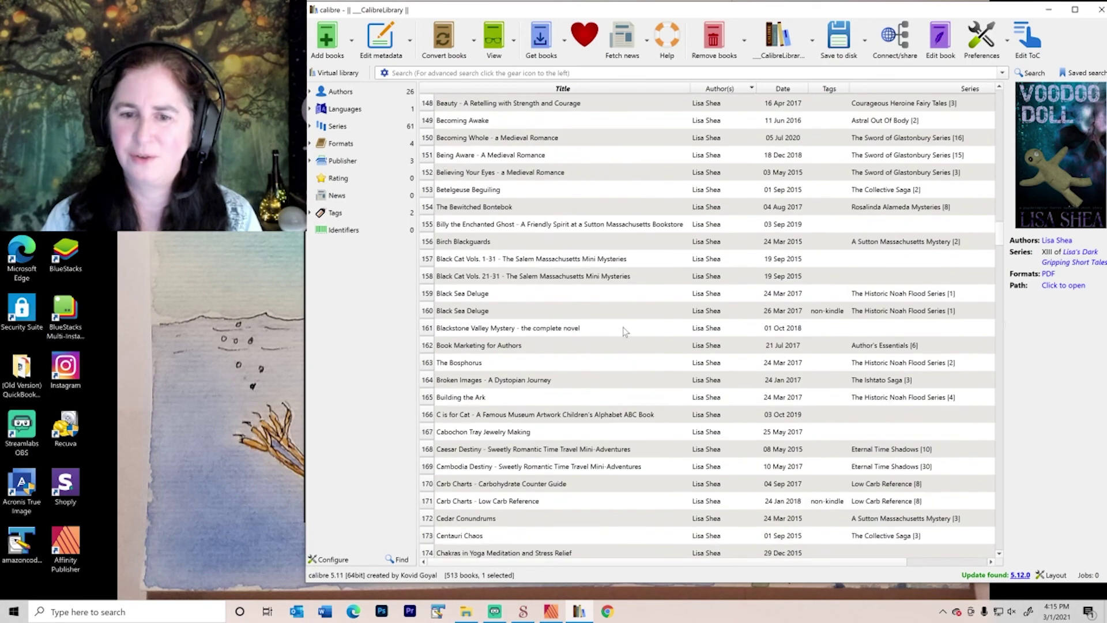
scroll(596, 325, down, 2)
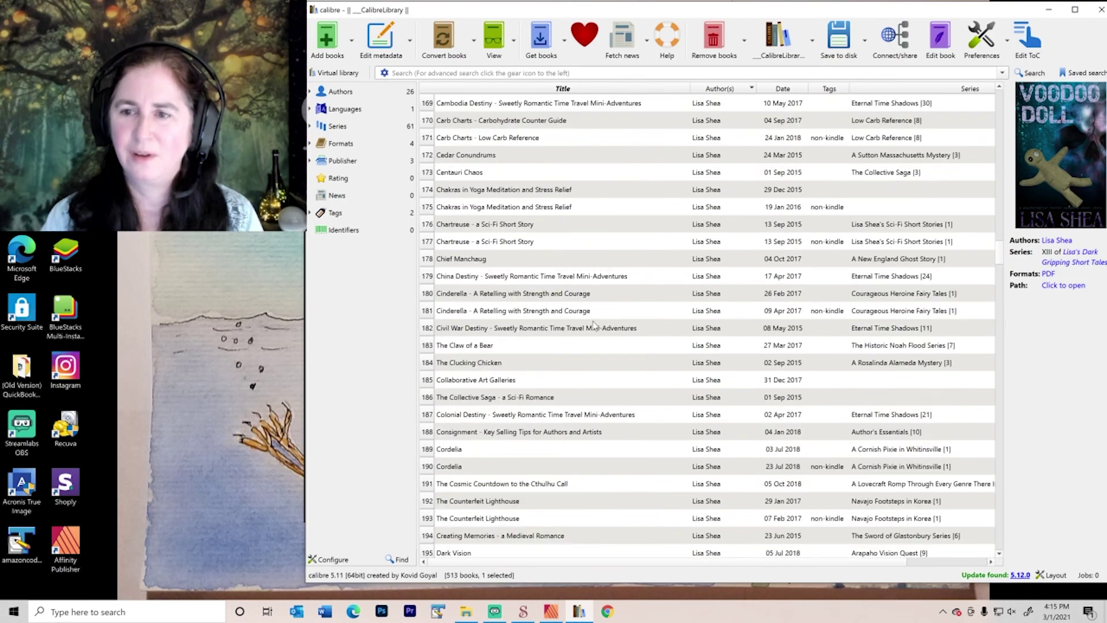
click(937, 225)
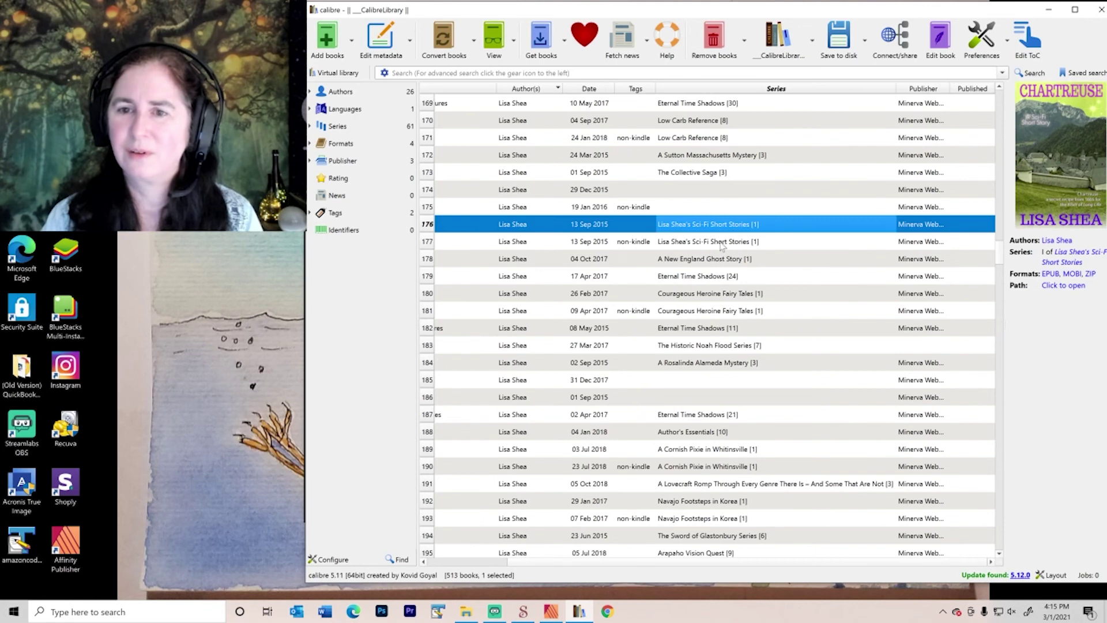
click(723, 89)
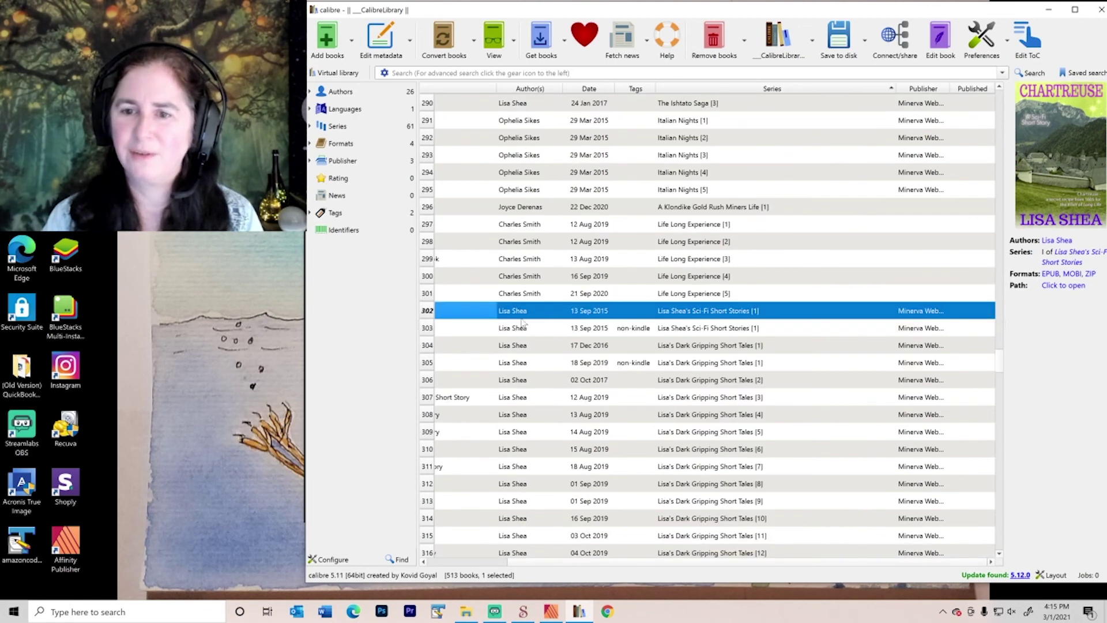
- Compare the tags and formats of the two Death Watch entries, with the title column in view
click(721, 348)
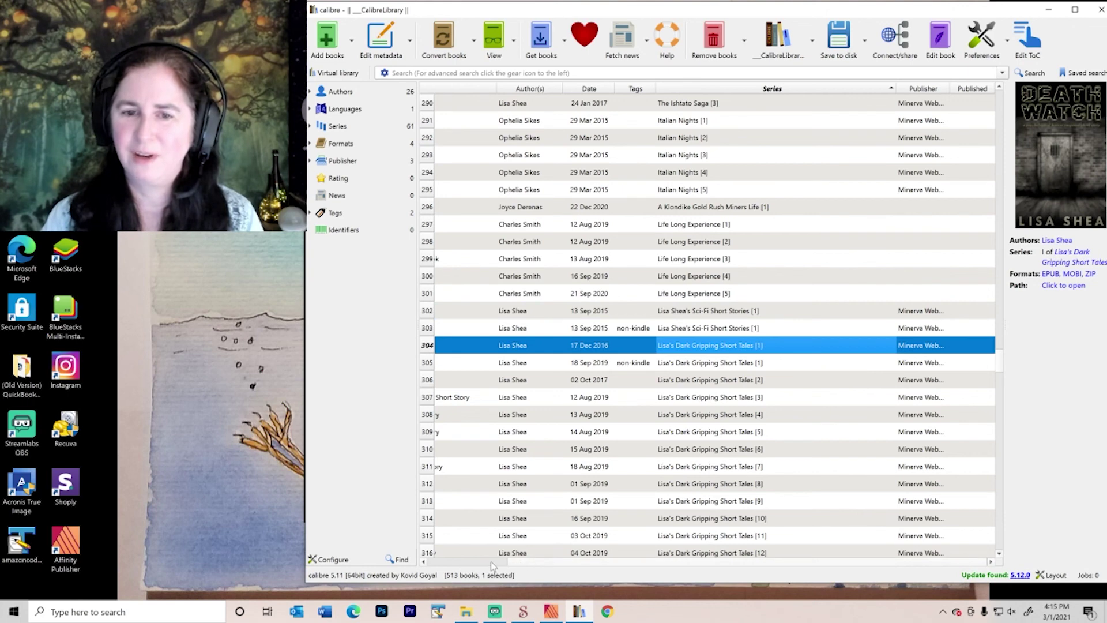
drag(496, 562, 456, 562)
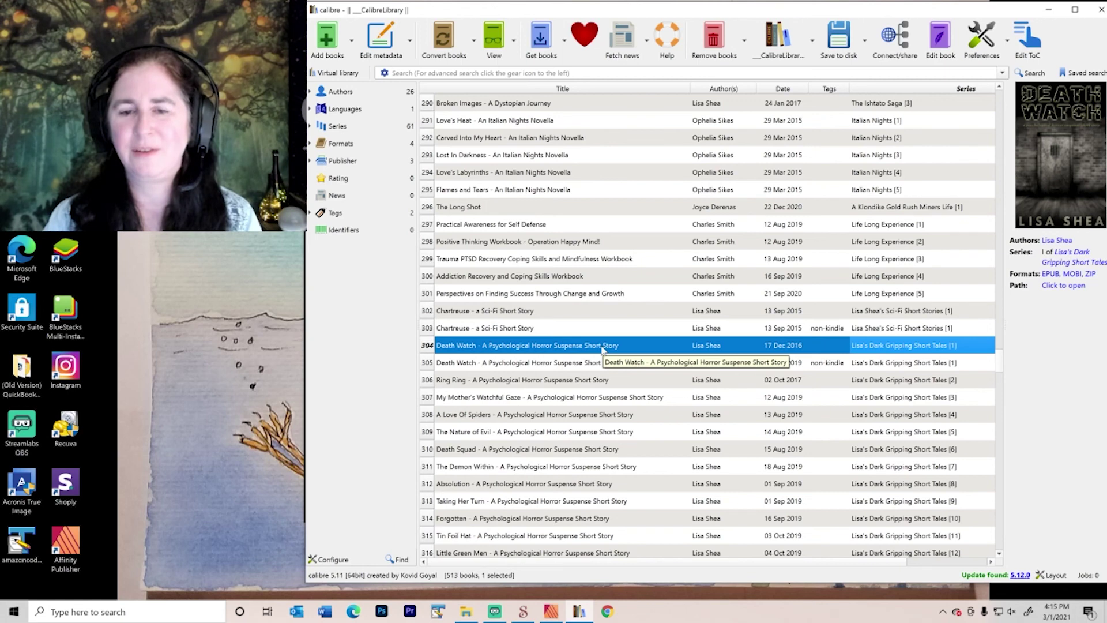
click(573, 367)
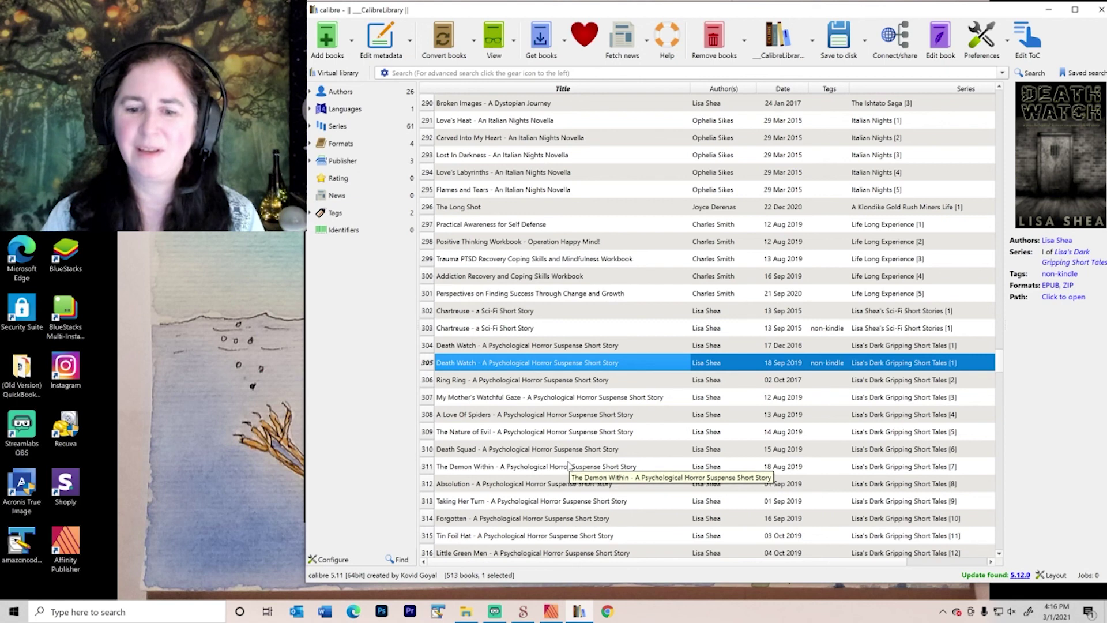
mouse_move(554, 615)
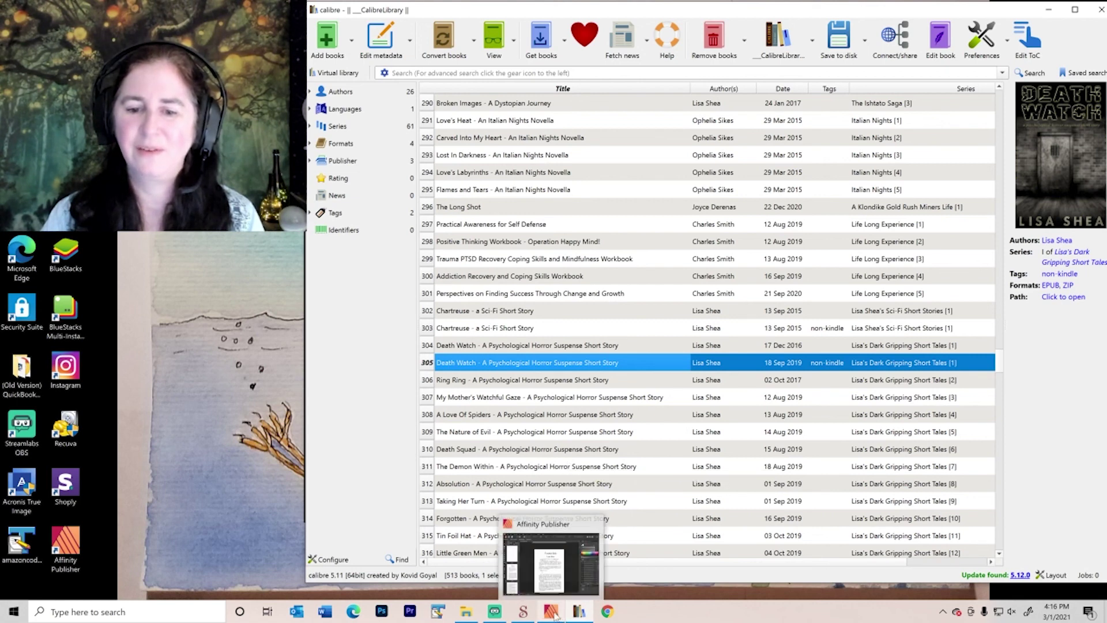